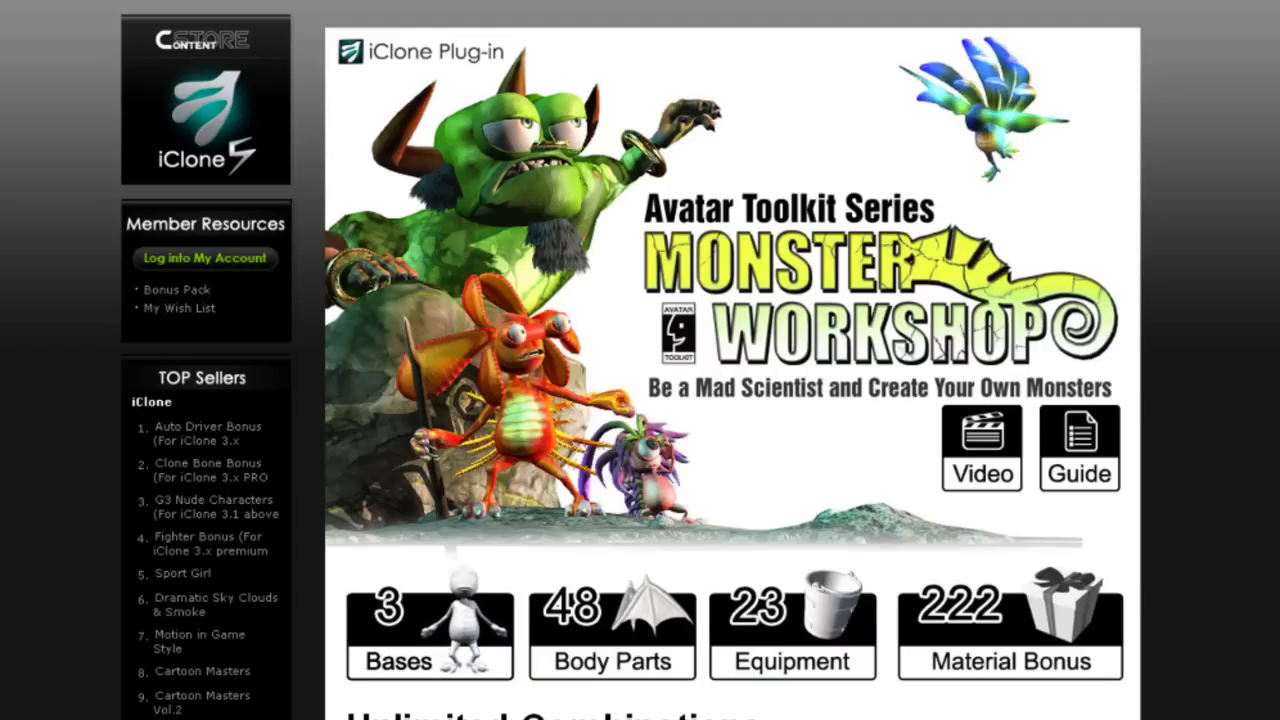
# Preview the Goblin, Baby Orc, Crystal Diver, Chainsaw Drake and Robofly sample monsters
pyautogui.scroll(-6, 728, 718)
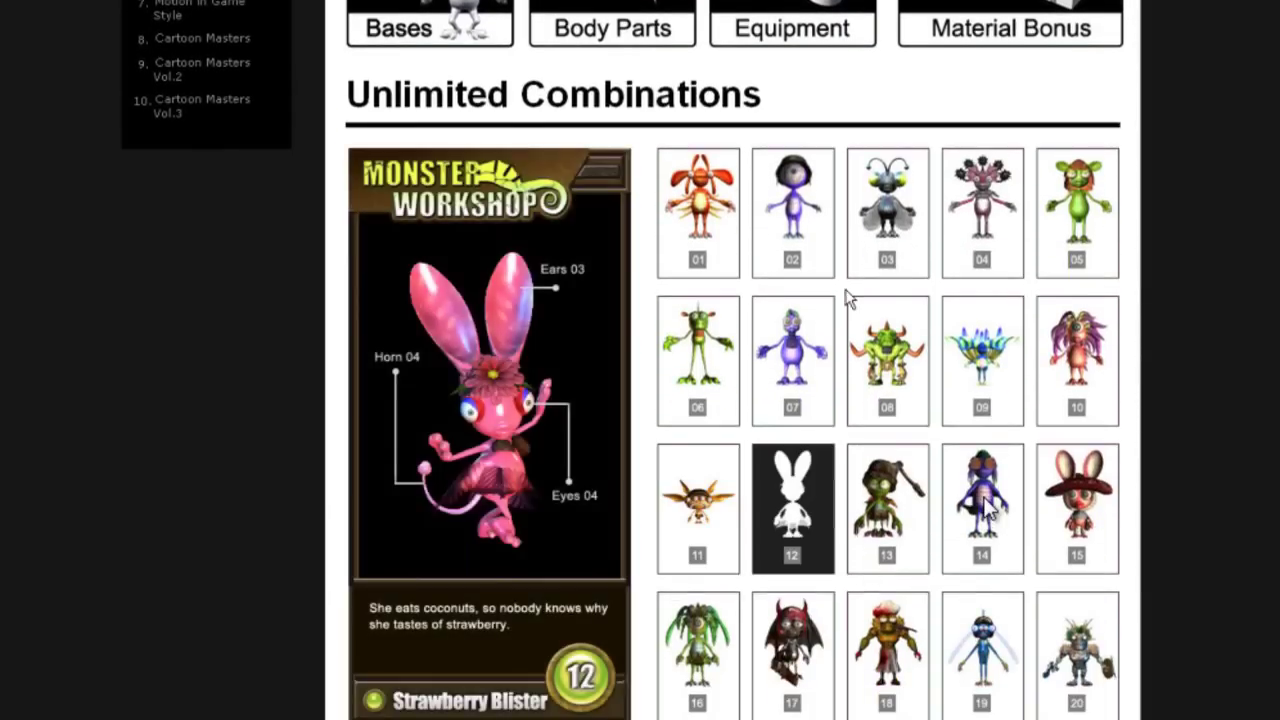
pyautogui.click(707, 378)
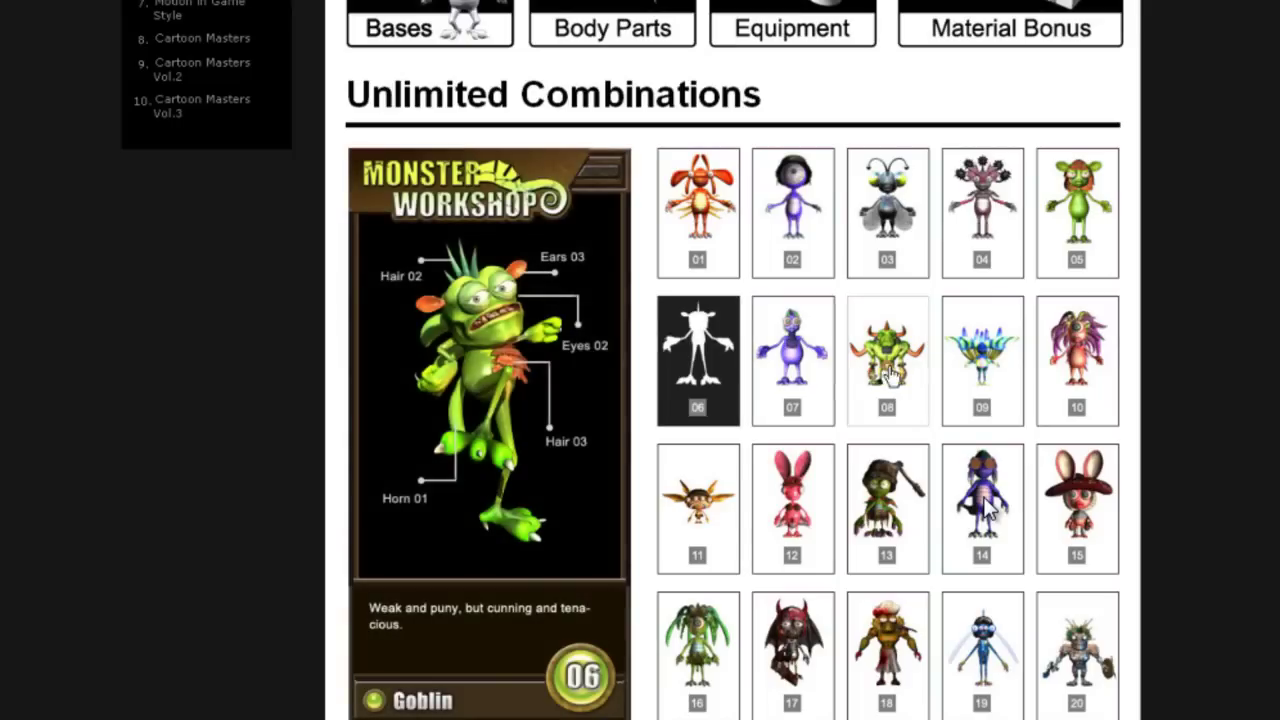
pyautogui.click(885, 378)
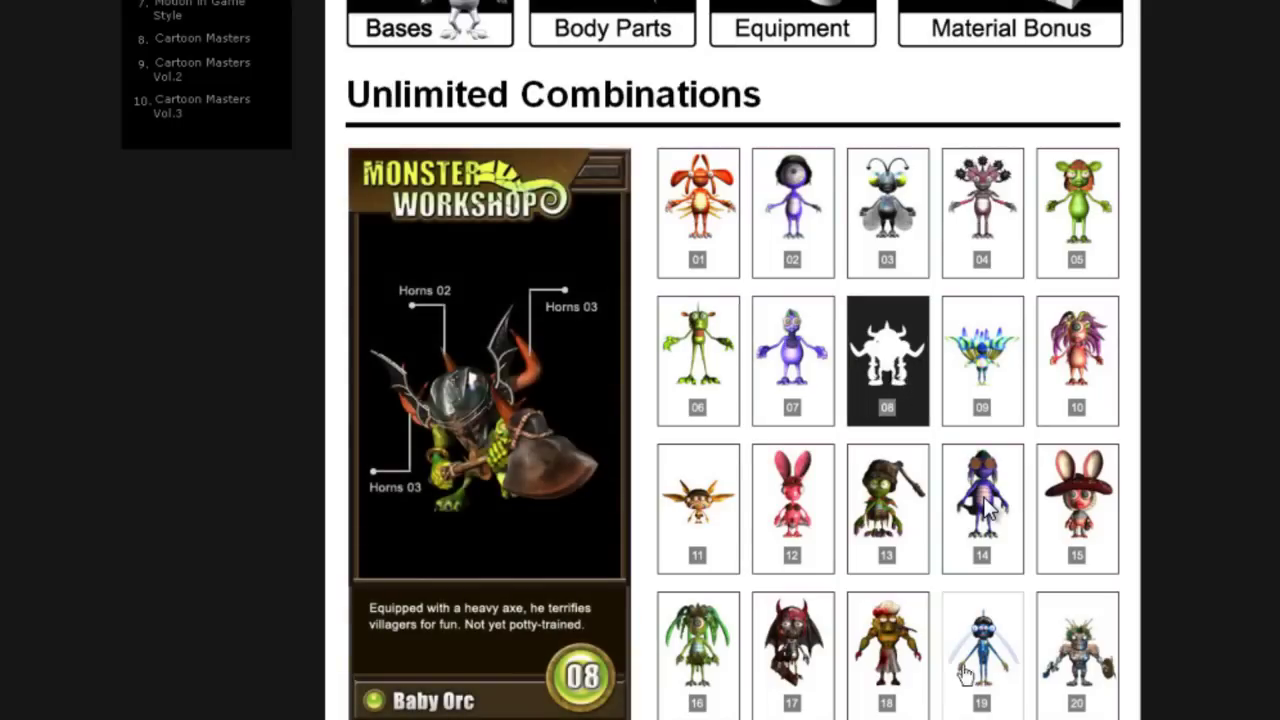
pyautogui.click(990, 672)
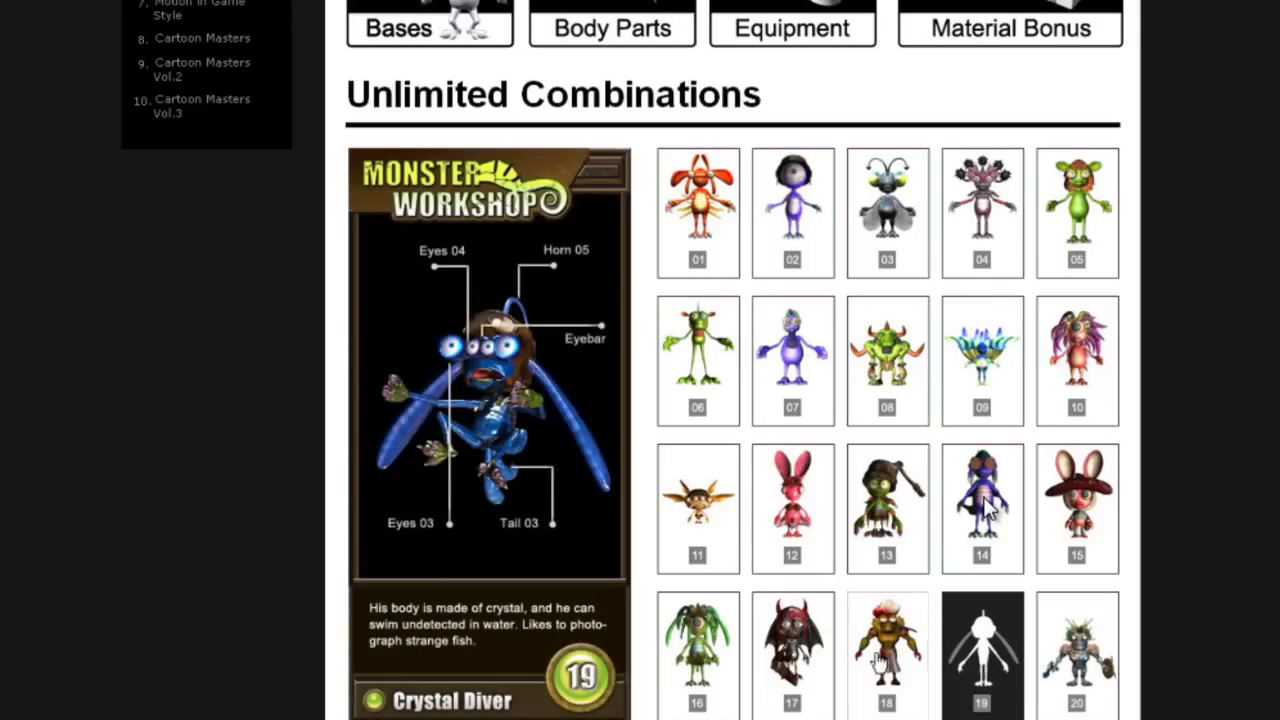
pyautogui.click(785, 662)
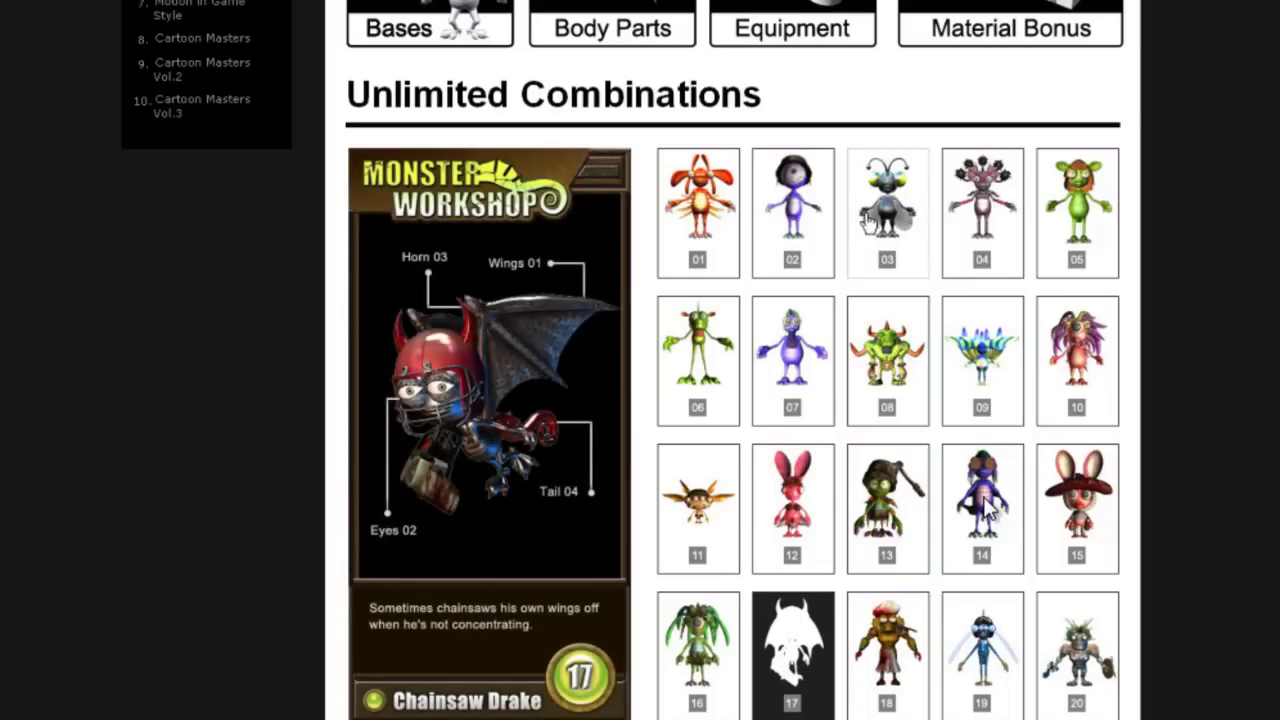
pyautogui.click(918, 258)
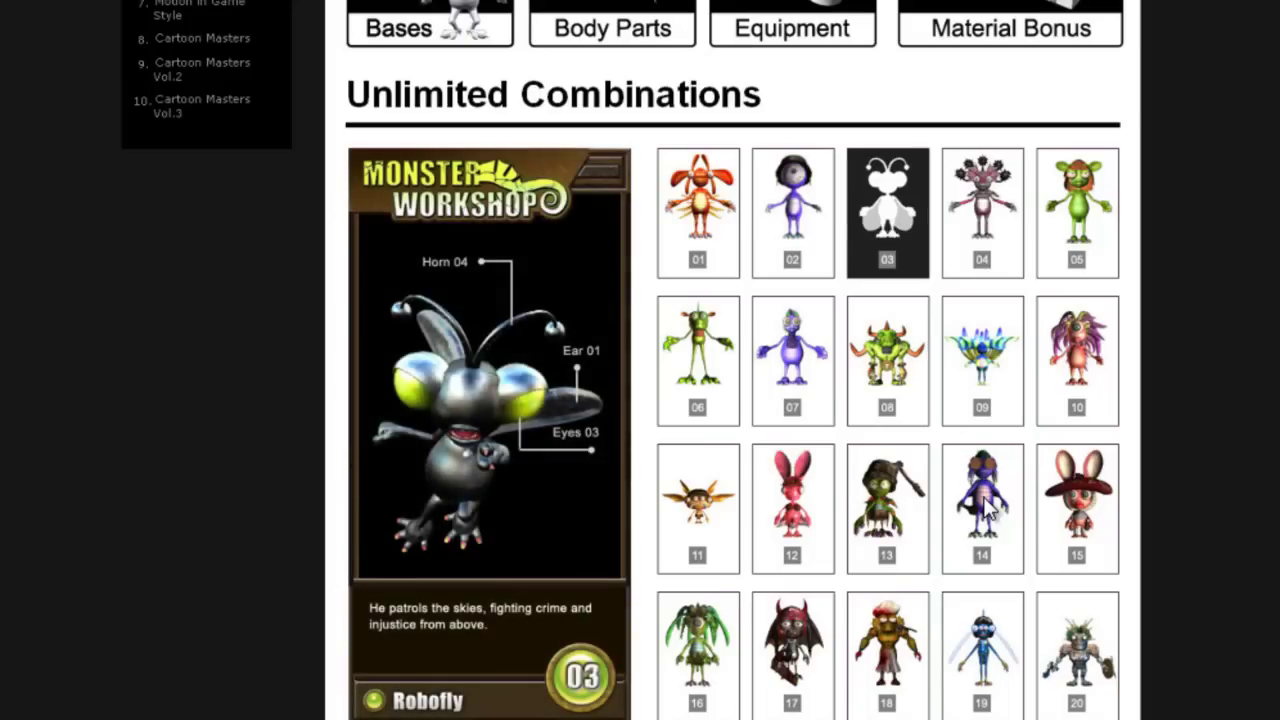
pyautogui.scroll(-6, 985, 508)
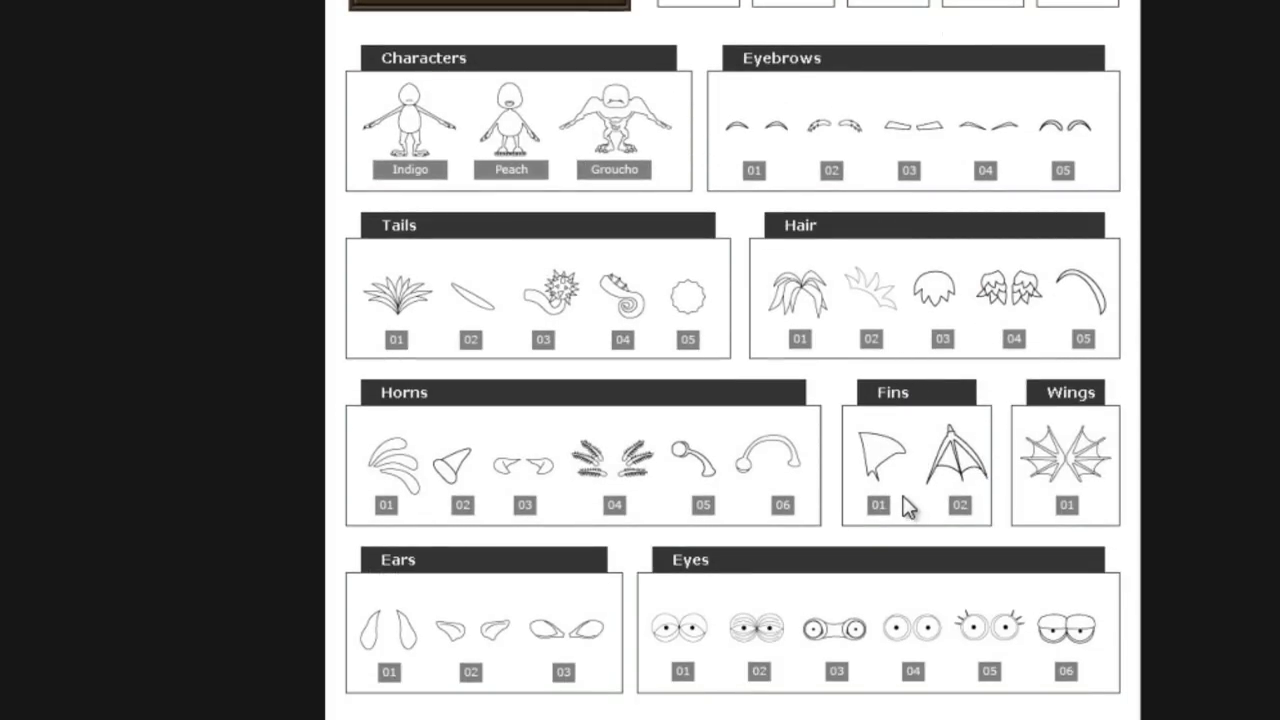
pyautogui.scroll(8, 905, 507)
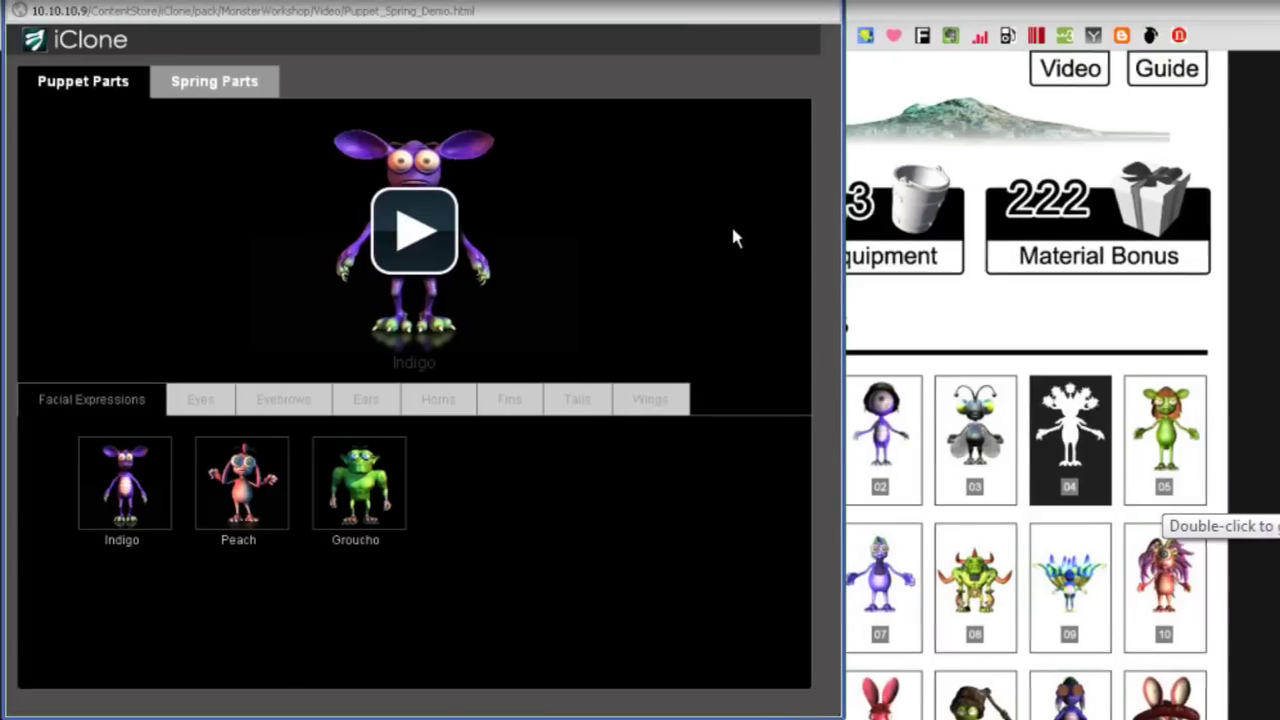
pyautogui.click(385, 248)
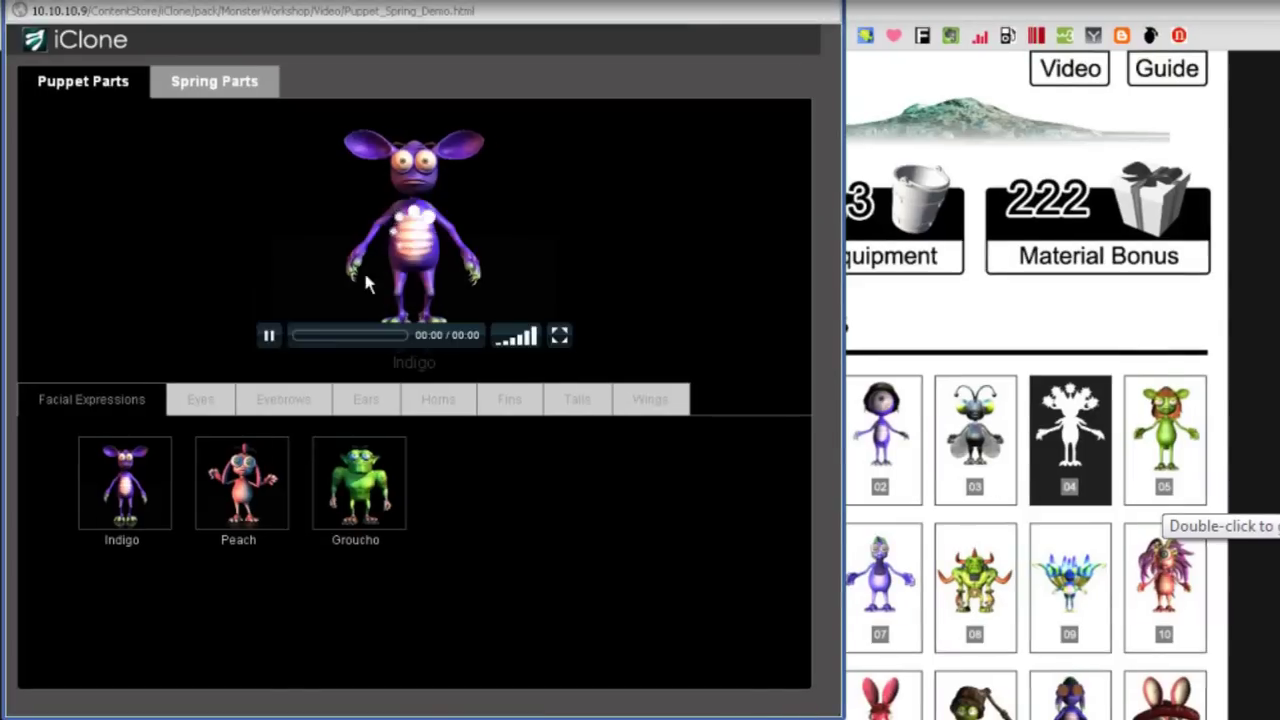
pyautogui.click(252, 508)
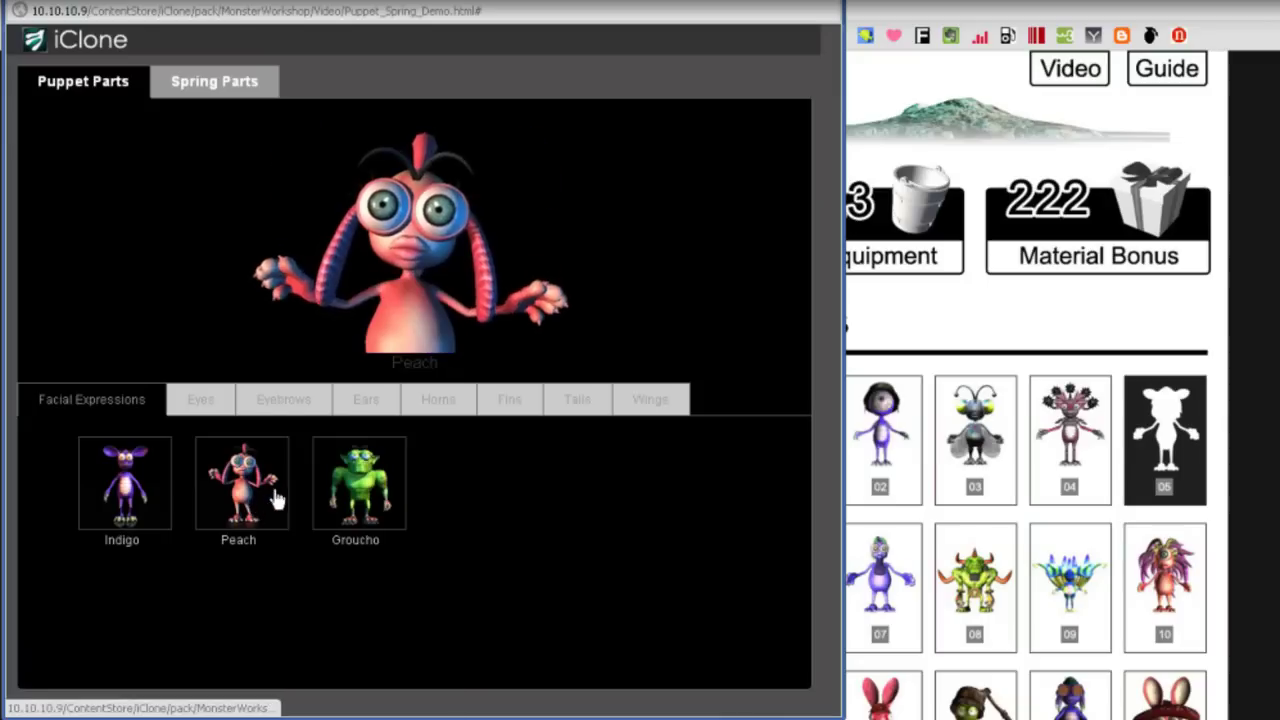
pyautogui.click(372, 500)
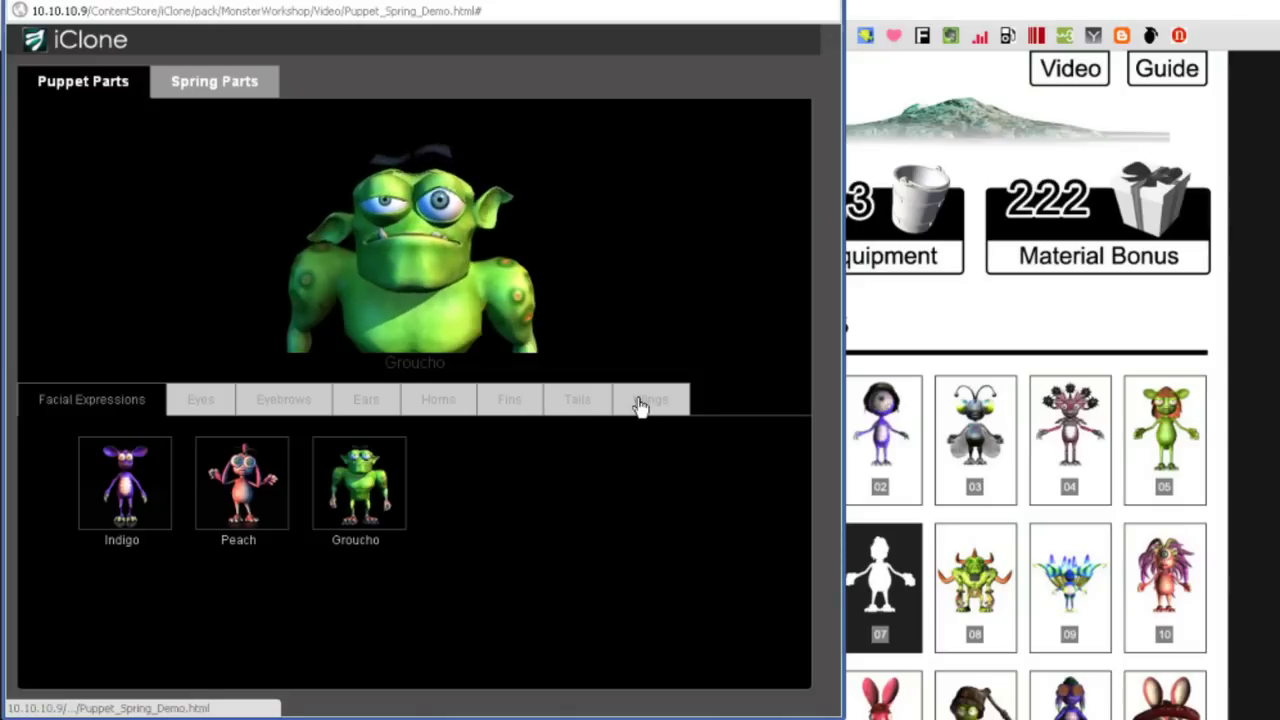
pyautogui.click(586, 405)
pyautogui.click(286, 477)
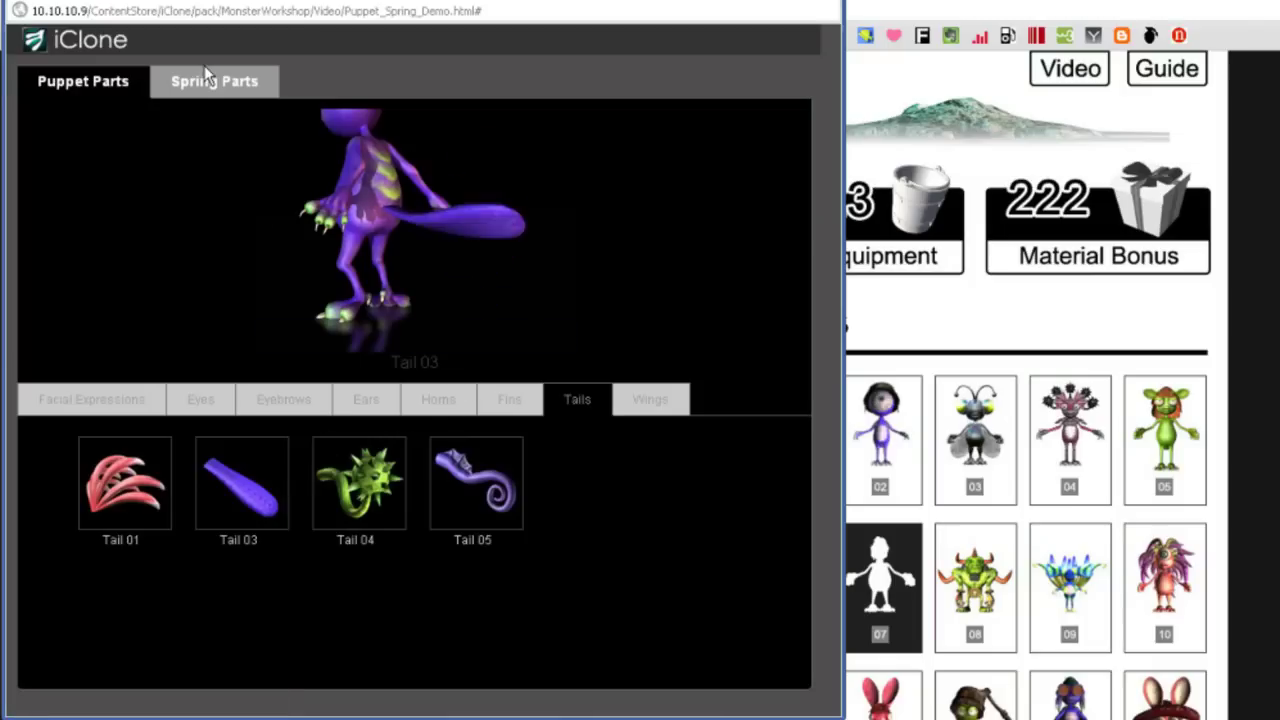
pyautogui.click(352, 405)
pyautogui.click(254, 490)
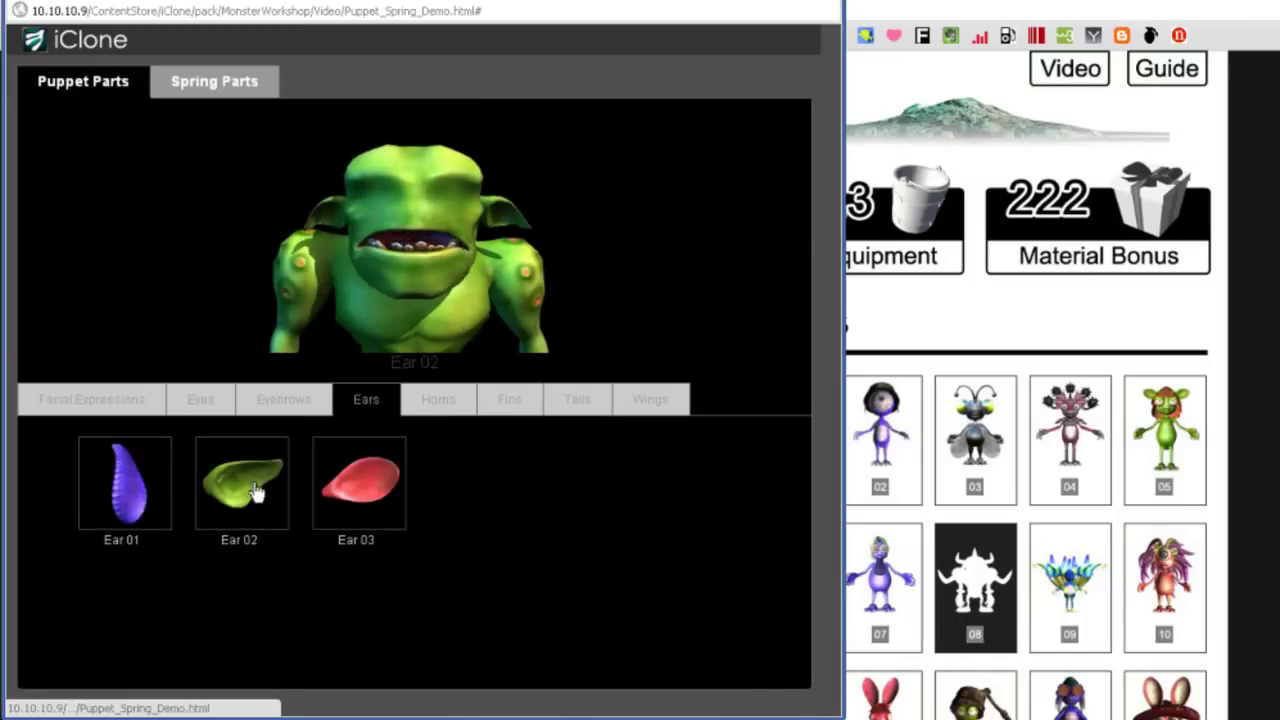
pyautogui.click(222, 81)
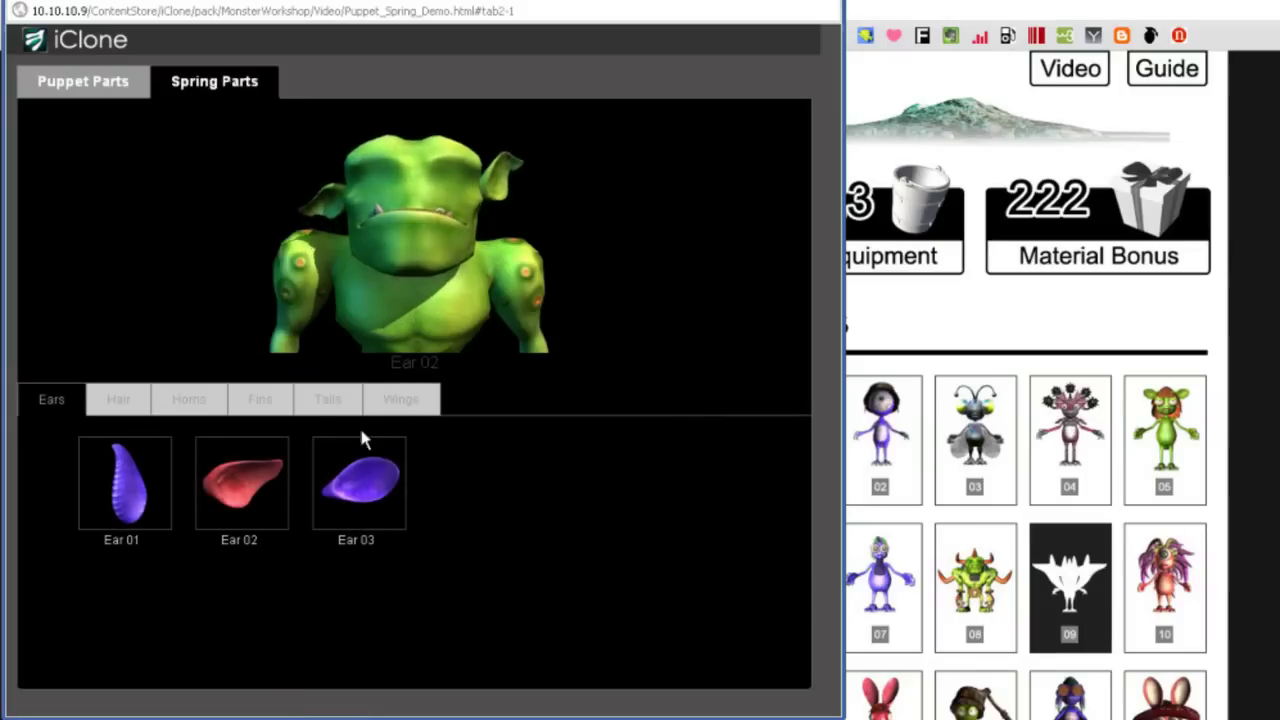
pyautogui.click(145, 508)
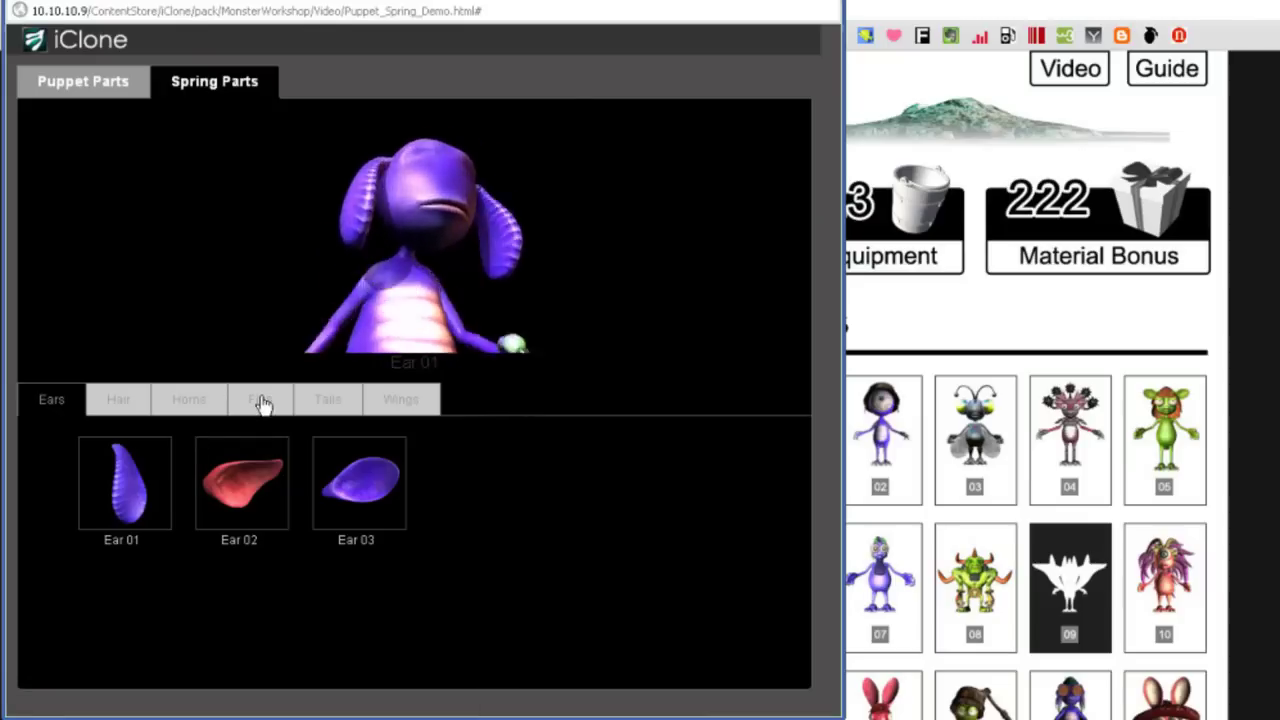
pyautogui.click(328, 404)
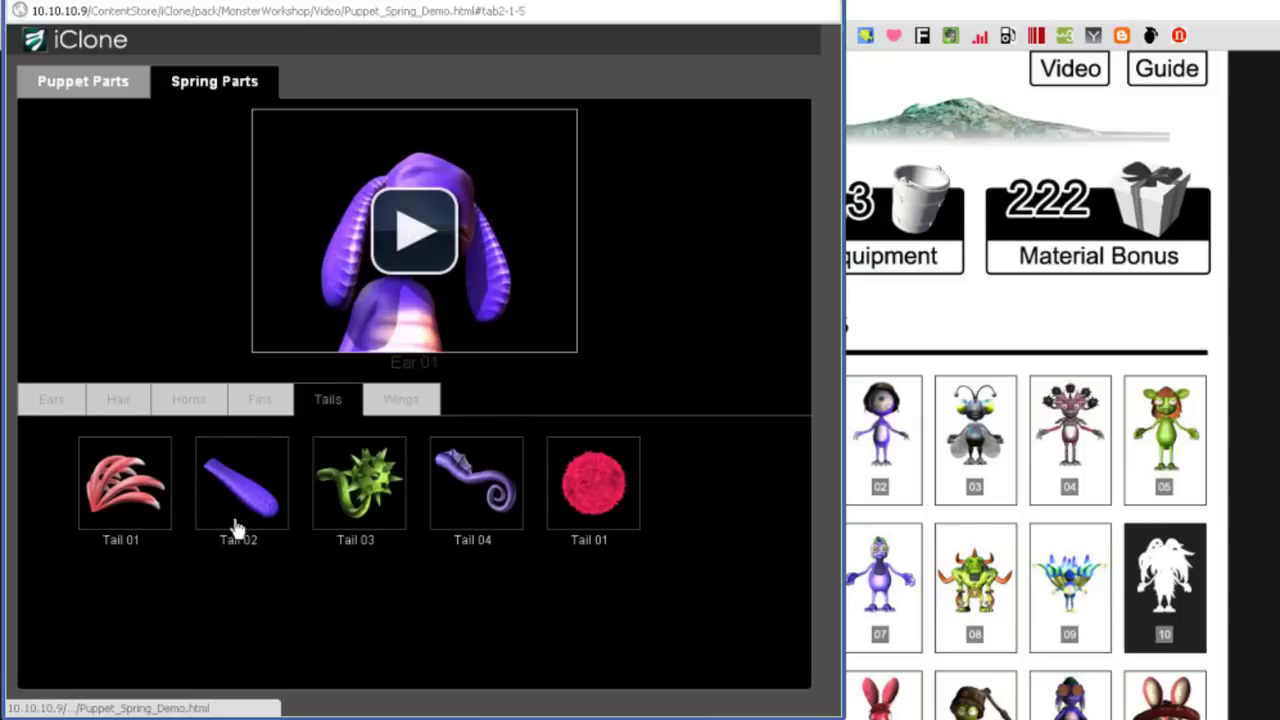
pyautogui.click(237, 513)
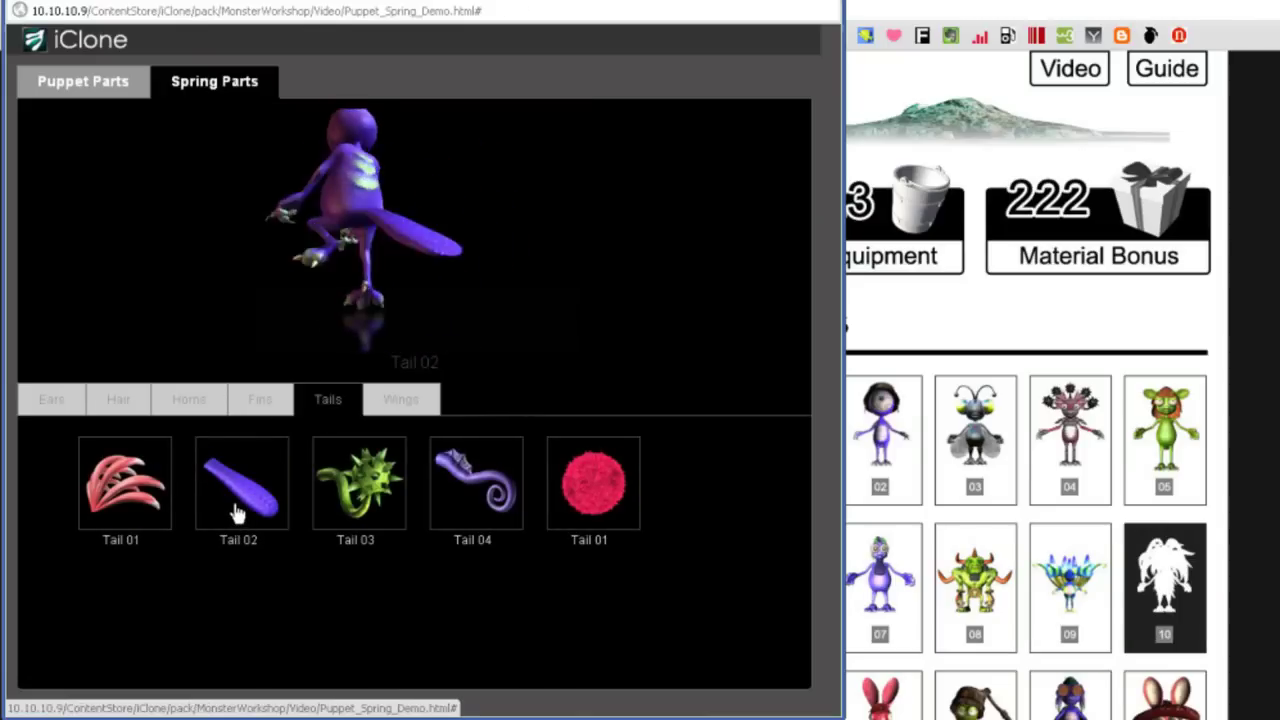
pyautogui.click(150, 500)
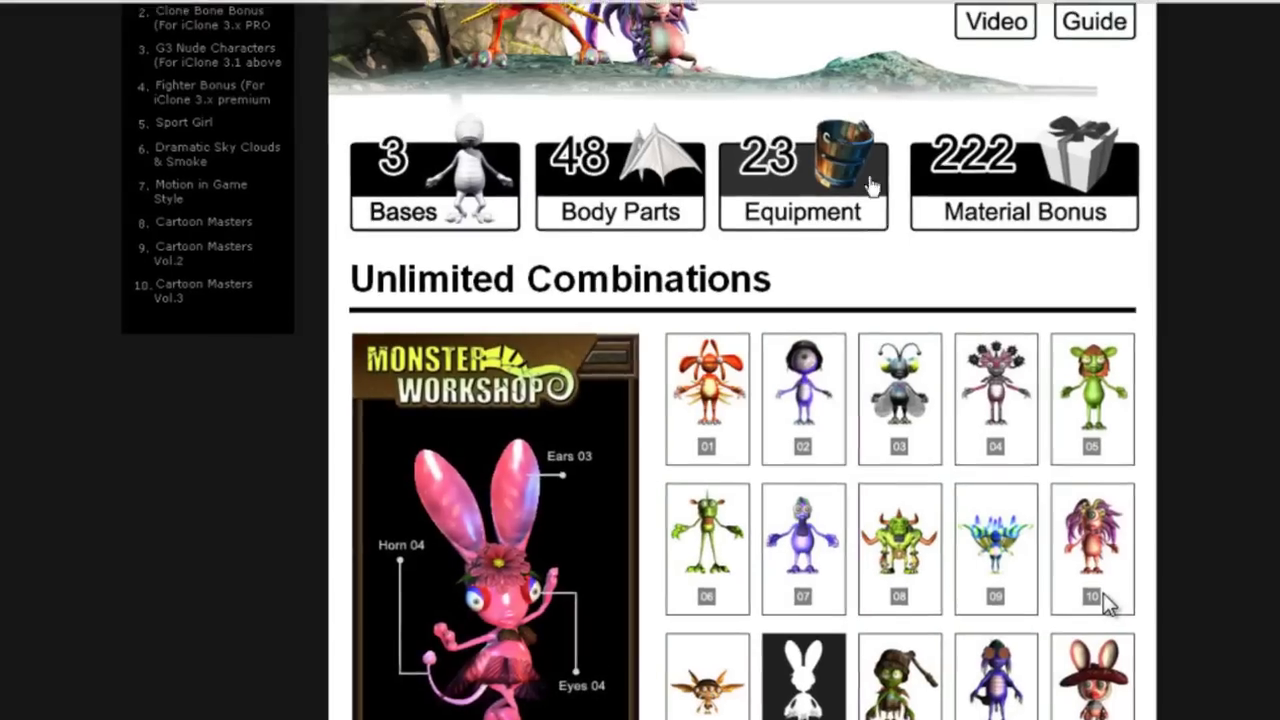
# Open the Equipment gallery, enlarge an item and step through the next three equipment items
pyautogui.click(848, 215)
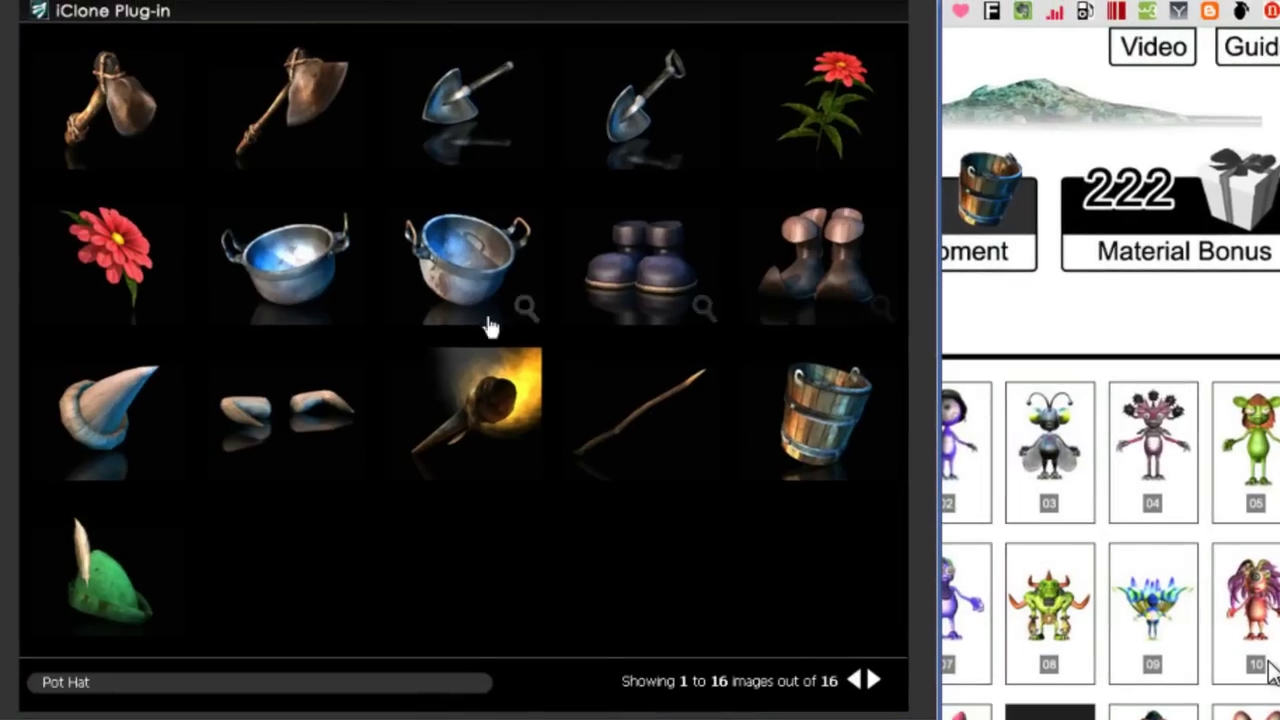
pyautogui.click(486, 407)
pyautogui.click(757, 373)
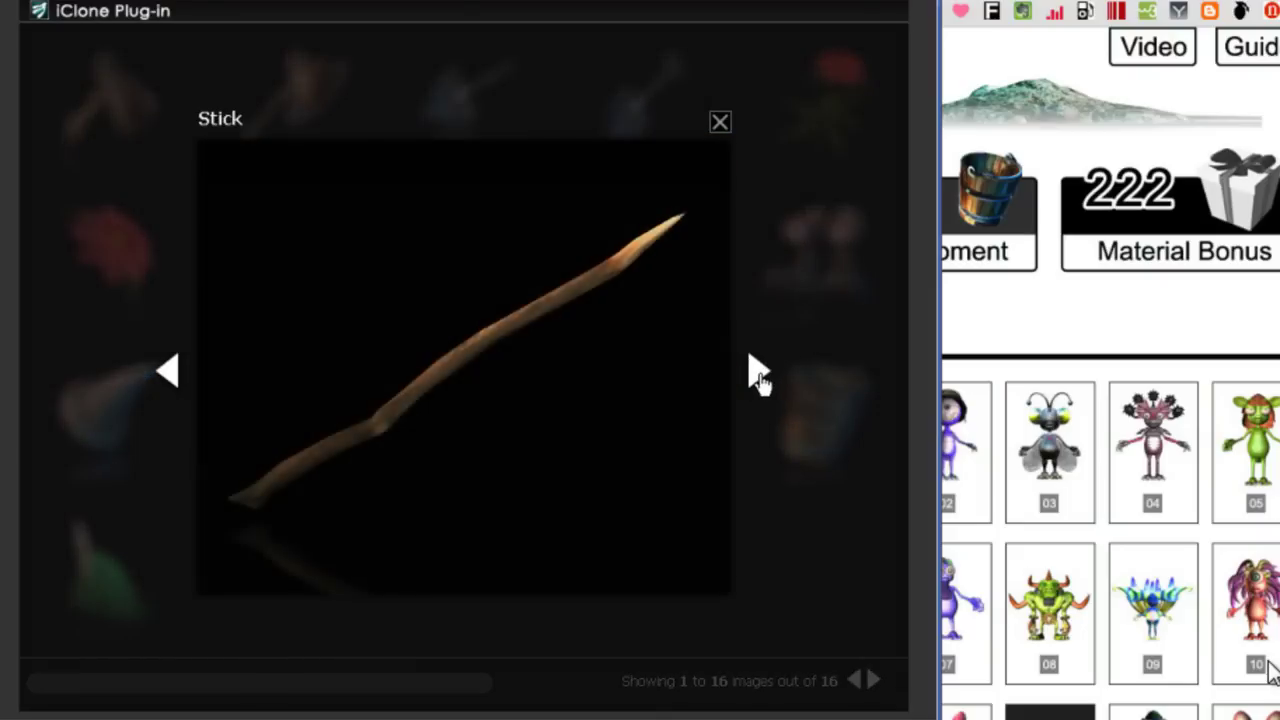
pyautogui.click(758, 375)
pyautogui.click(760, 373)
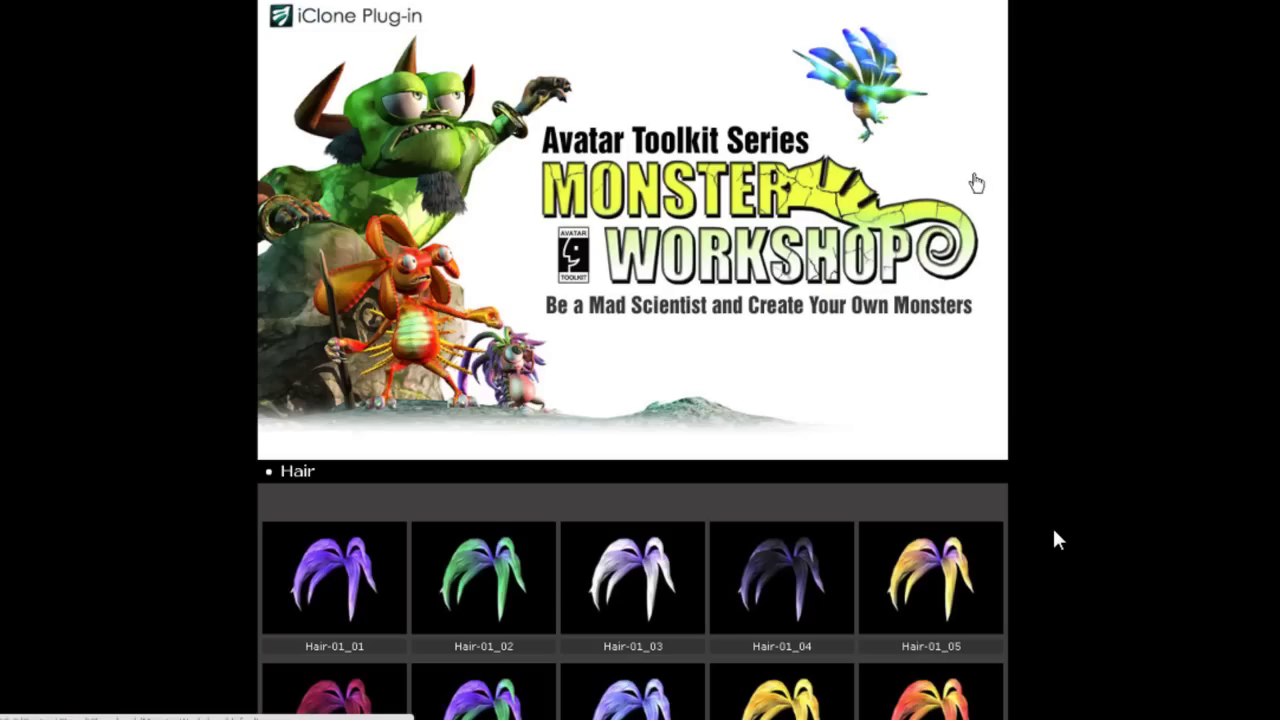
# Scroll down through the parts catalogue's hair, tail and ear variants
pyautogui.scroll(-15, 1080, 266)
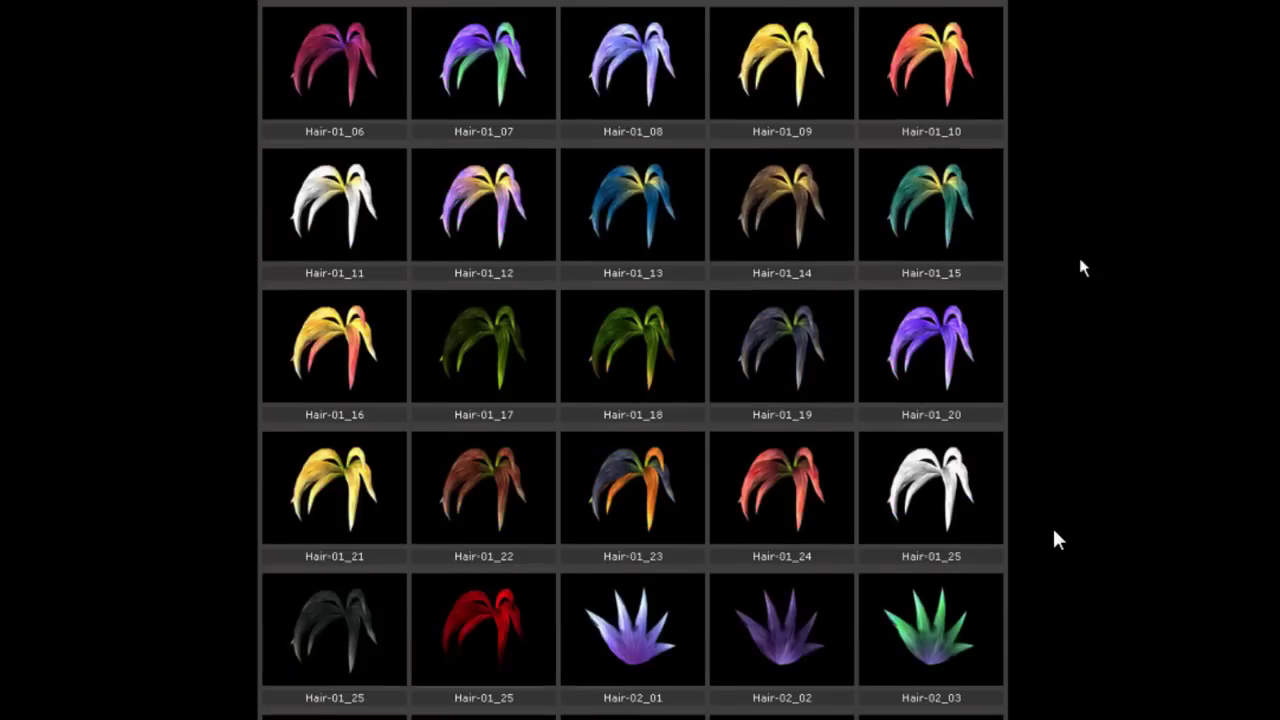
pyautogui.scroll(-15, 1081, 264)
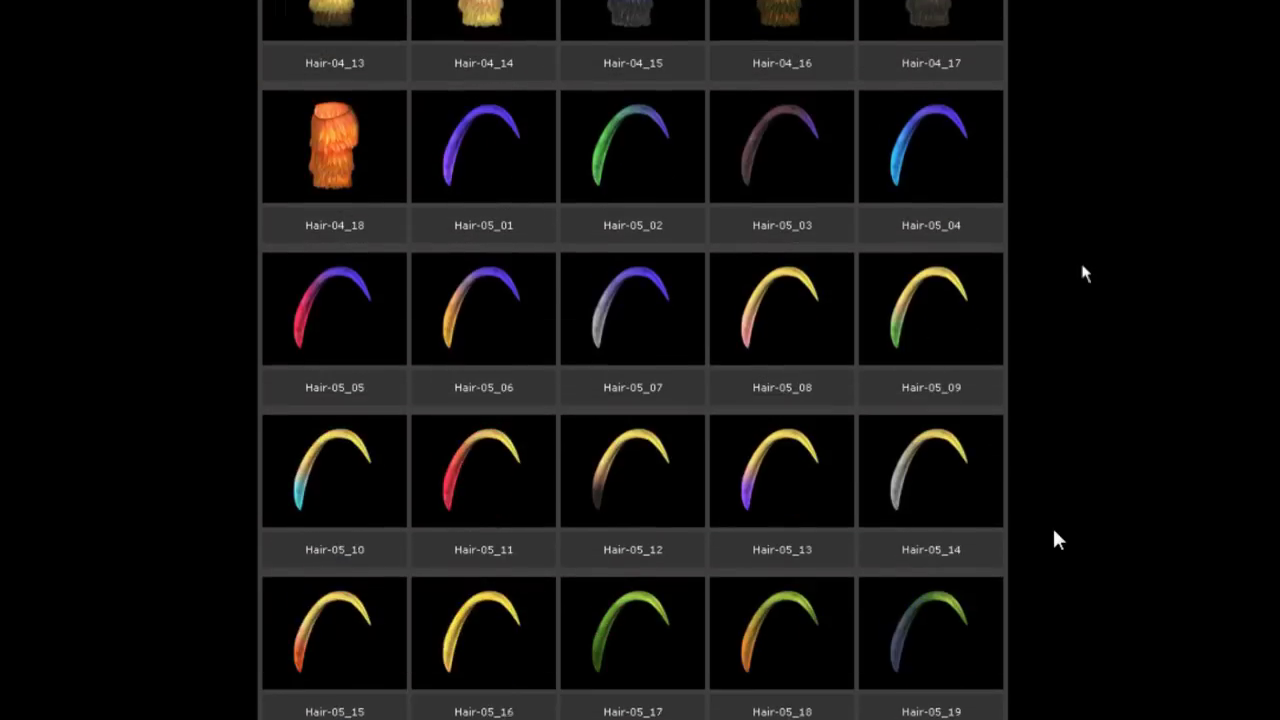
pyautogui.scroll(-15, 1082, 267)
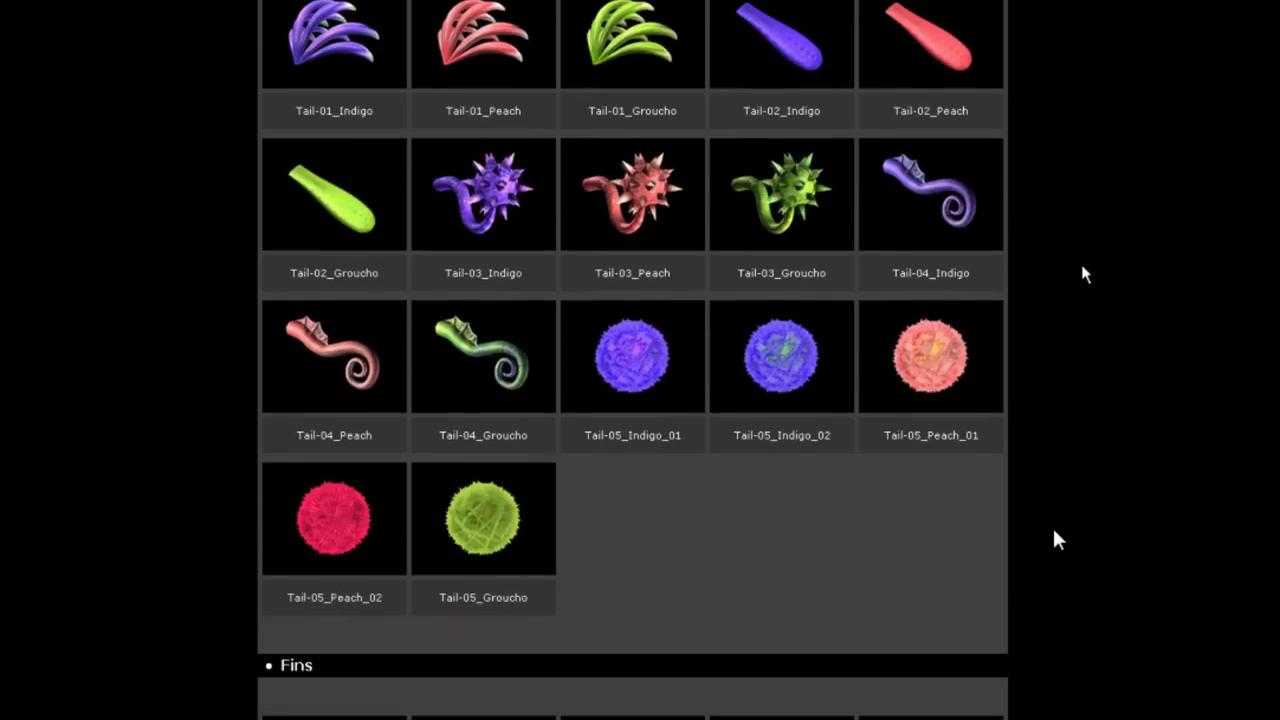
pyautogui.scroll(-15, 1085, 273)
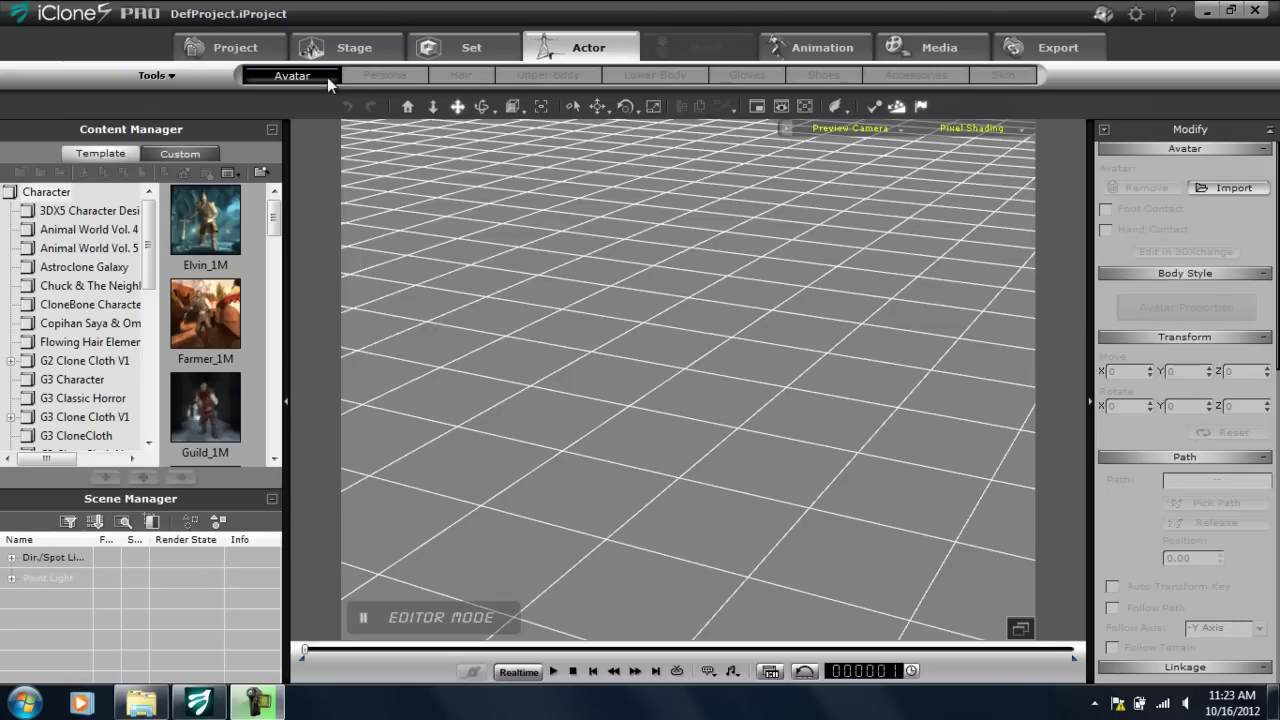
# Load the Indigo monster from Monster Workshop Vol.1 and frame the view on it
pyautogui.moveTo(147, 245); pyautogui.dragTo(142, 363)
pyautogui.click(104, 251)
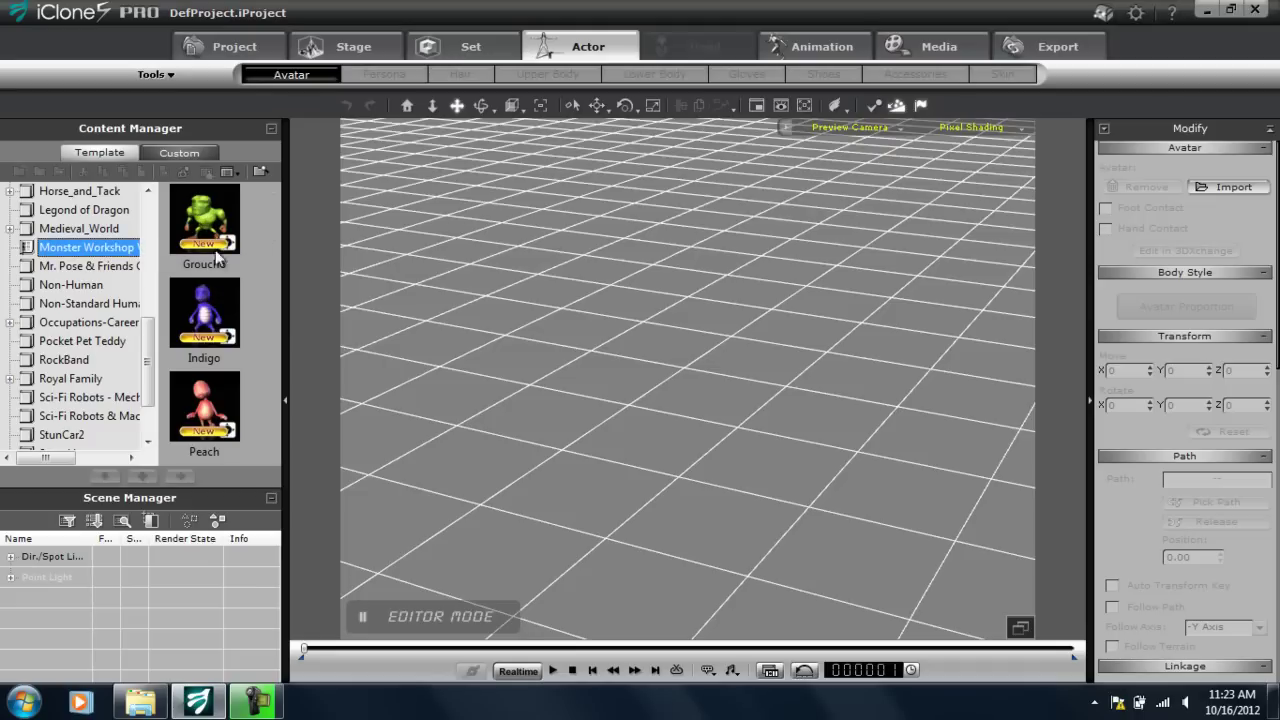
pyautogui.doubleClick(221, 318)
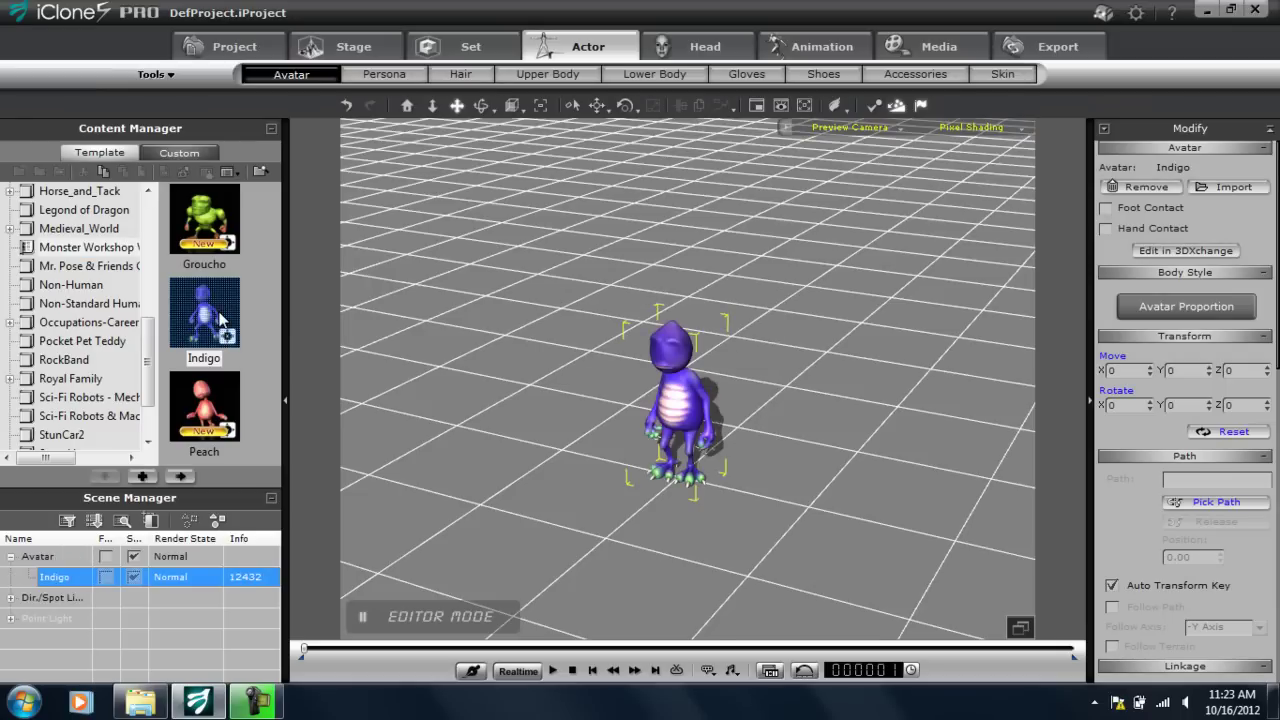
pyautogui.press('z')
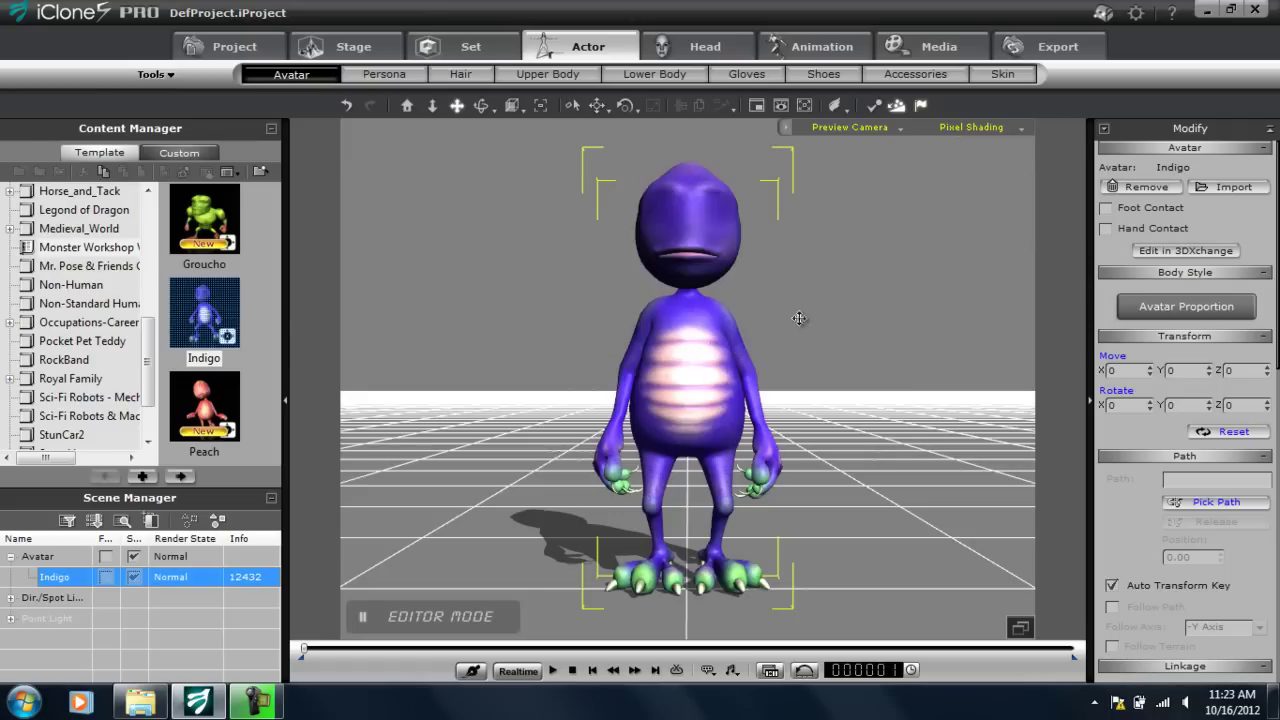
pyautogui.moveTo(837, 334); pyautogui.dragTo(763, 366)
# Switch to accessories, expand the Monster Workshop pack and show its Equipment items
pyautogui.click(933, 76)
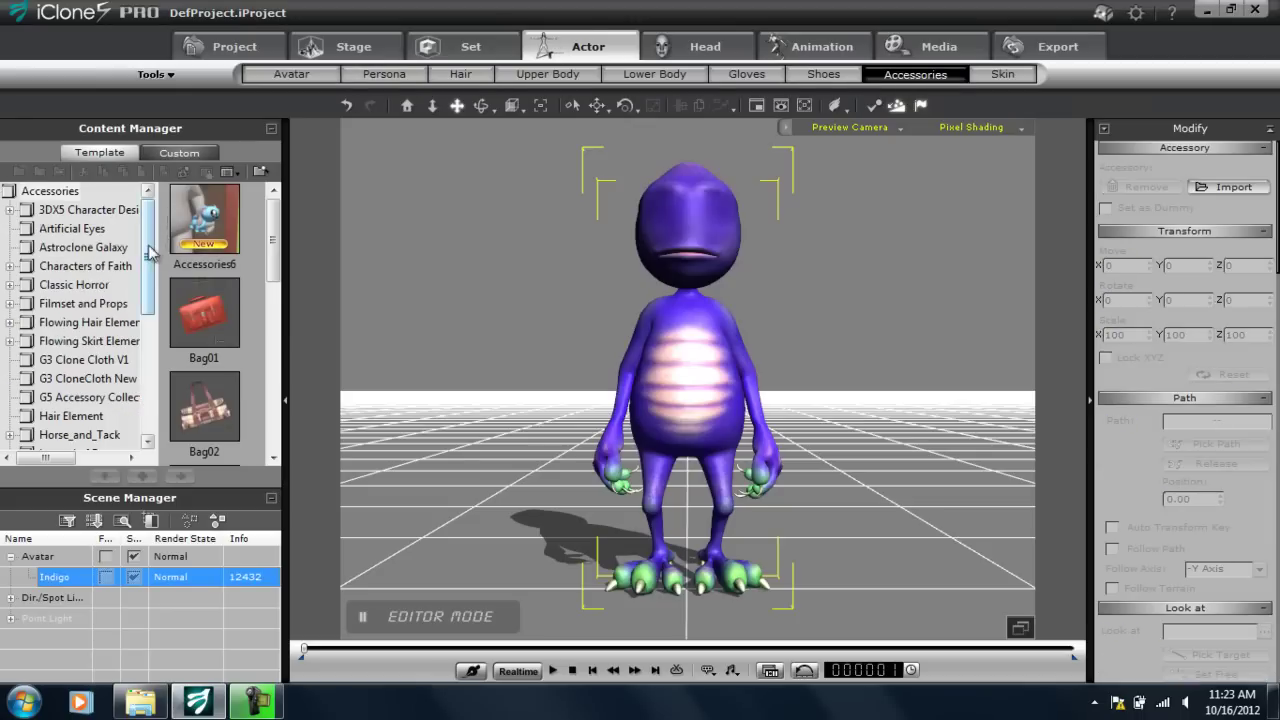
pyautogui.moveTo(147, 250); pyautogui.dragTo(148, 358)
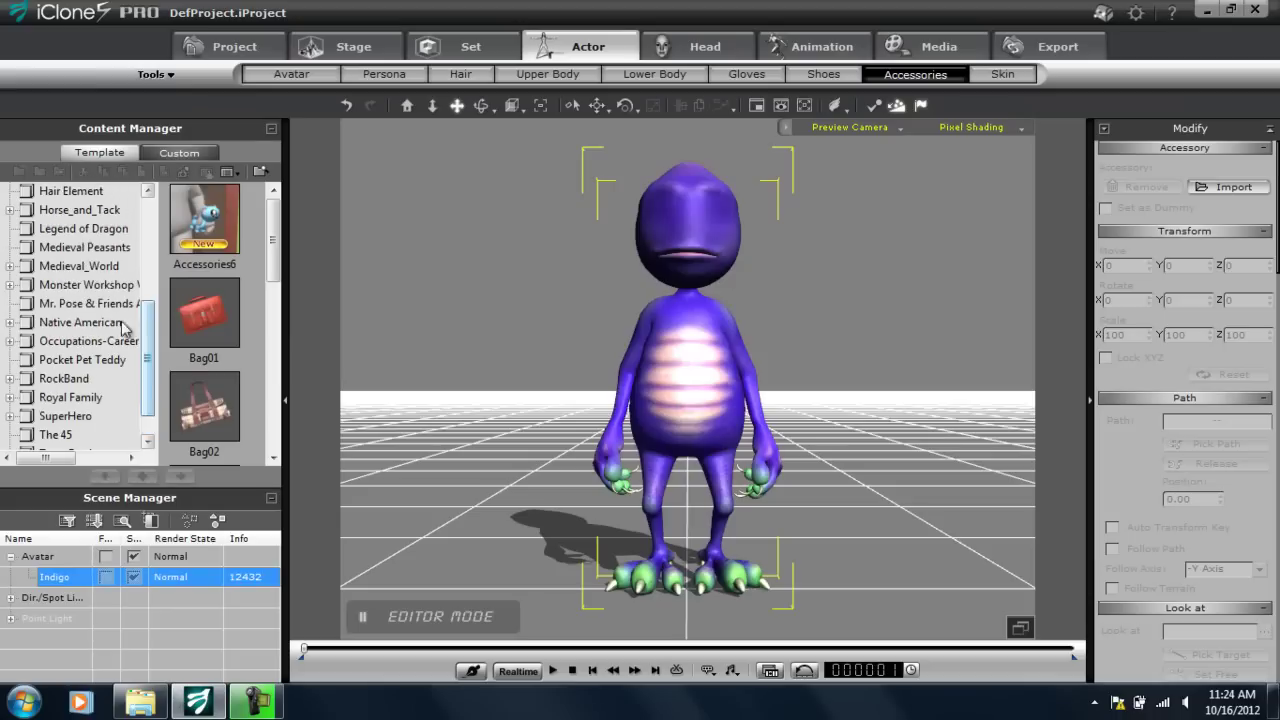
pyautogui.click(113, 289)
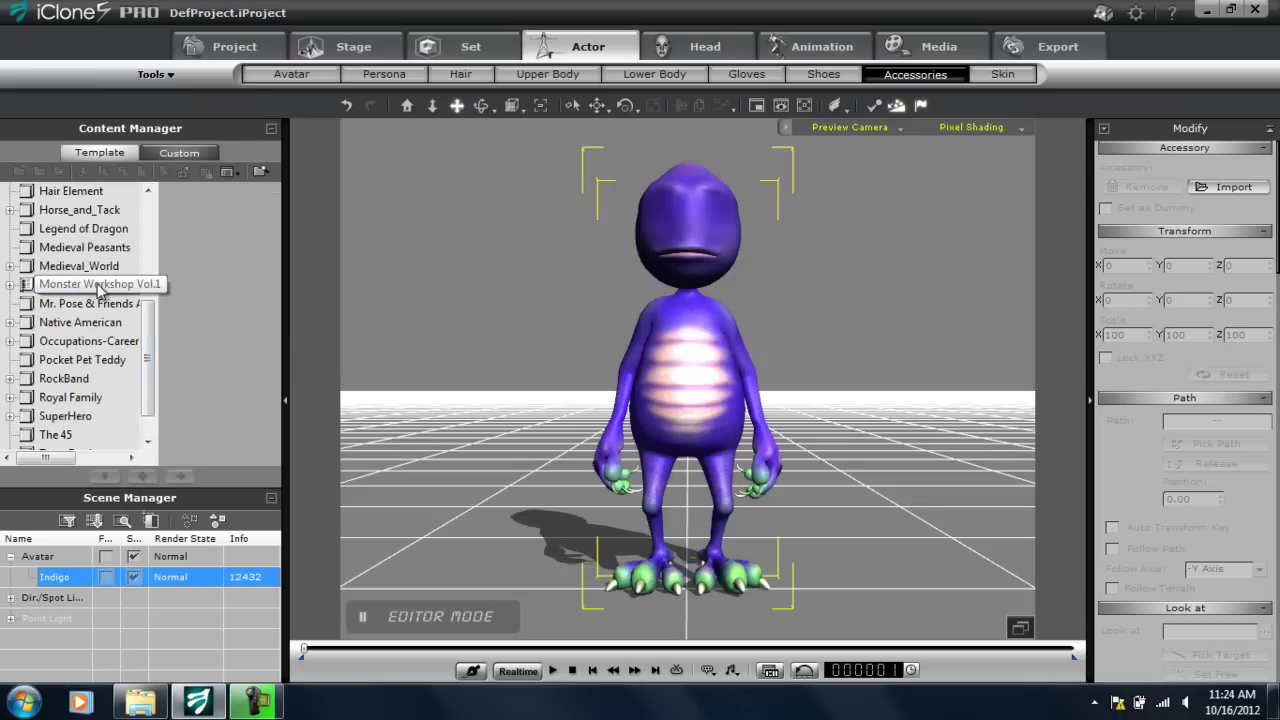
pyautogui.click(10, 286)
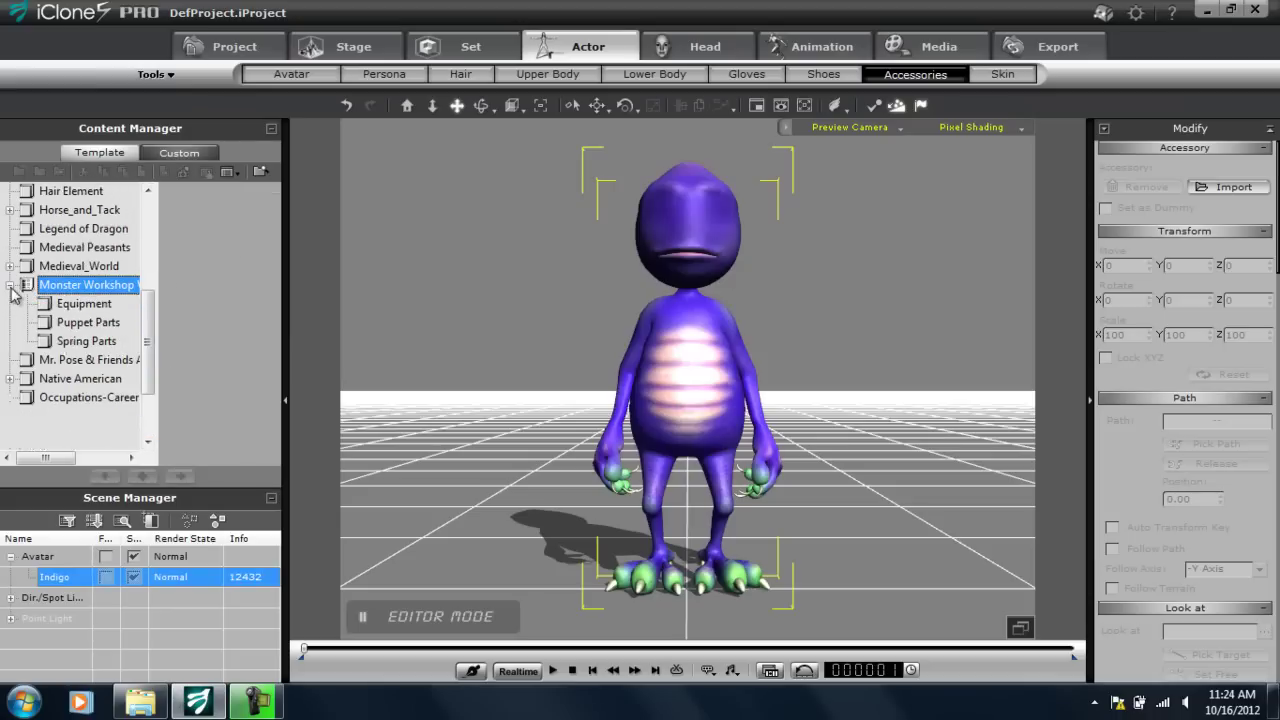
pyautogui.click(74, 306)
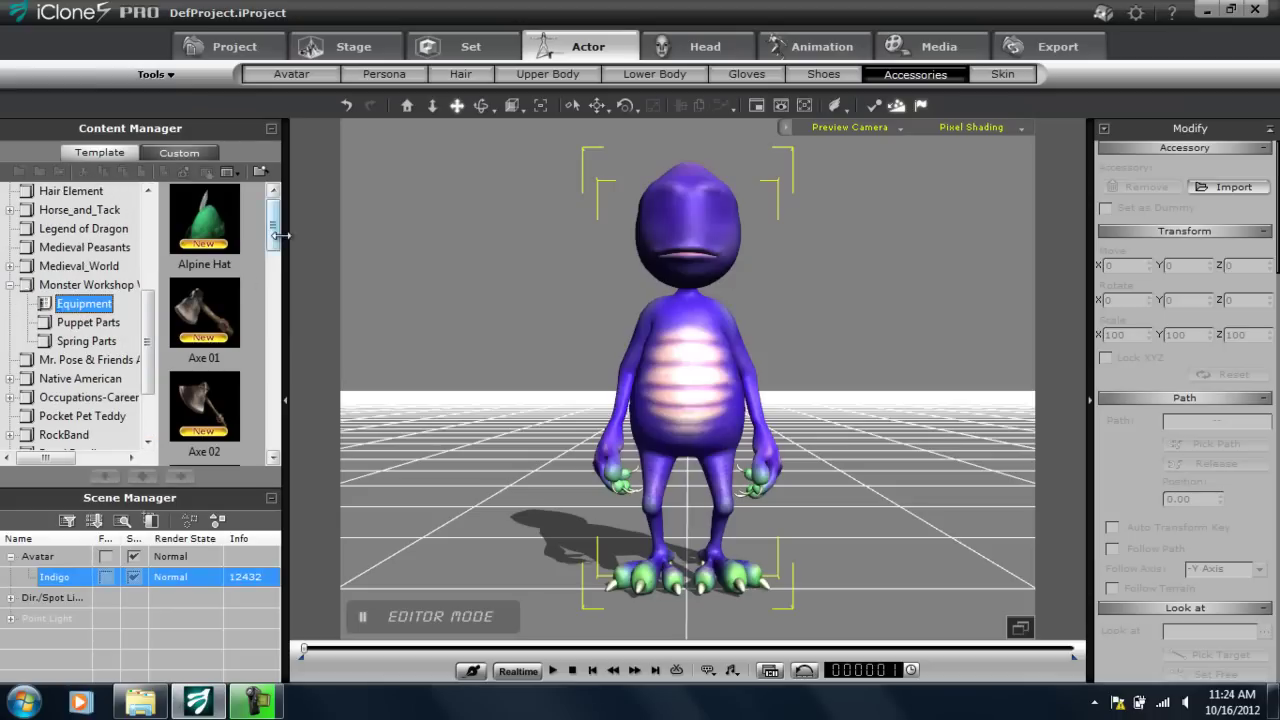
pyautogui.moveTo(277, 230)
pyautogui.mouseDown()
pyautogui.moveTo(252, 445)
pyautogui.moveTo(272, 215)
pyautogui.mouseUp()
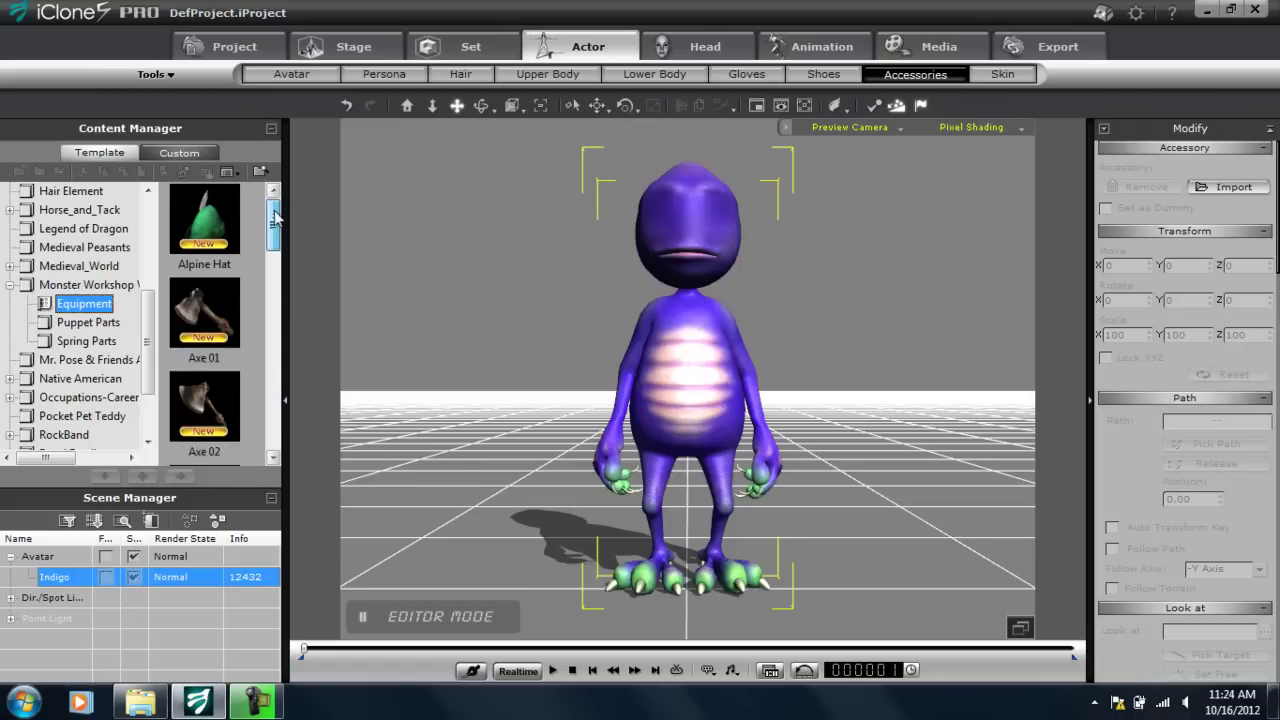
# Browse Puppet Parts and Spring Parts, then return to Puppet Parts and scroll to the eye pieces
pyautogui.click(92, 323)
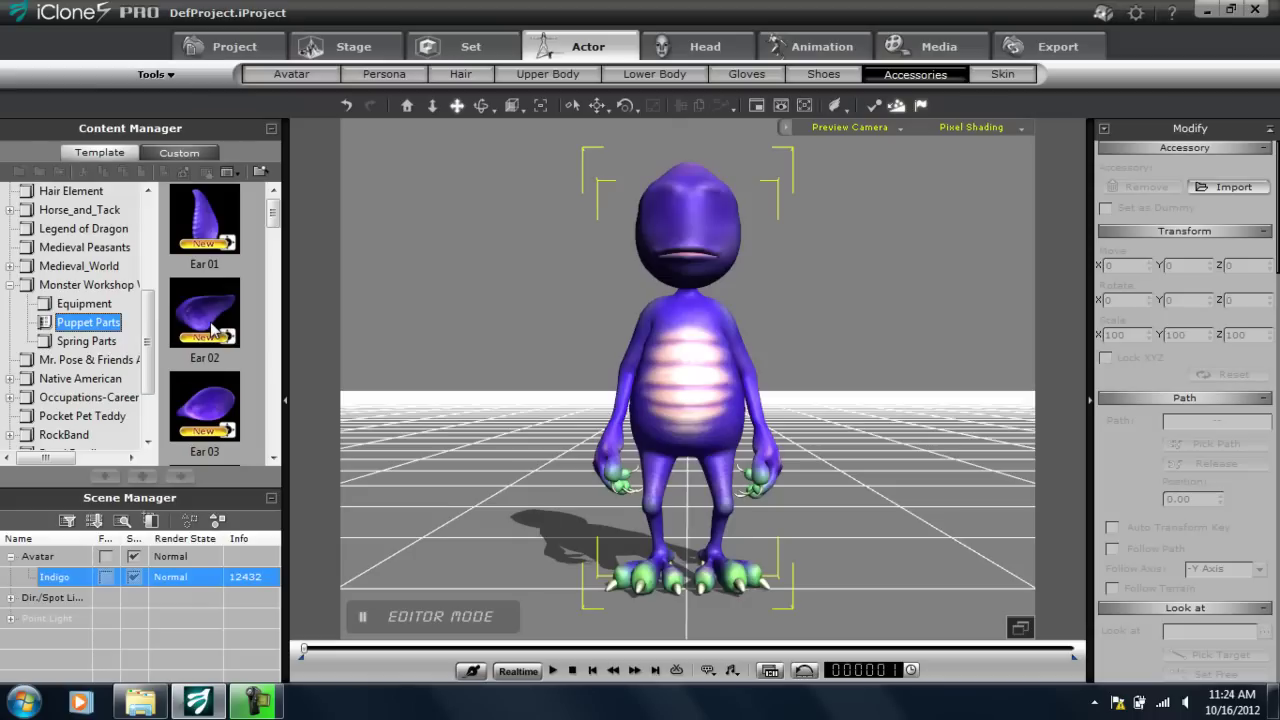
pyautogui.click(90, 341)
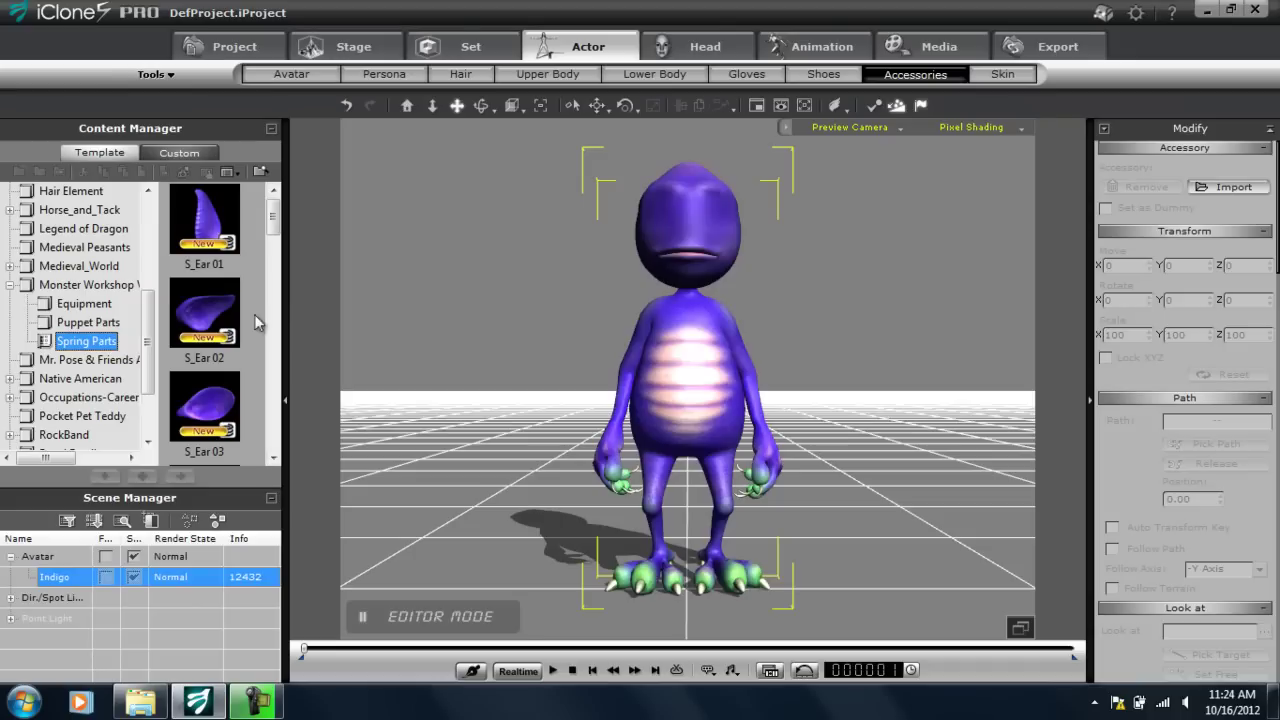
pyautogui.click(97, 326)
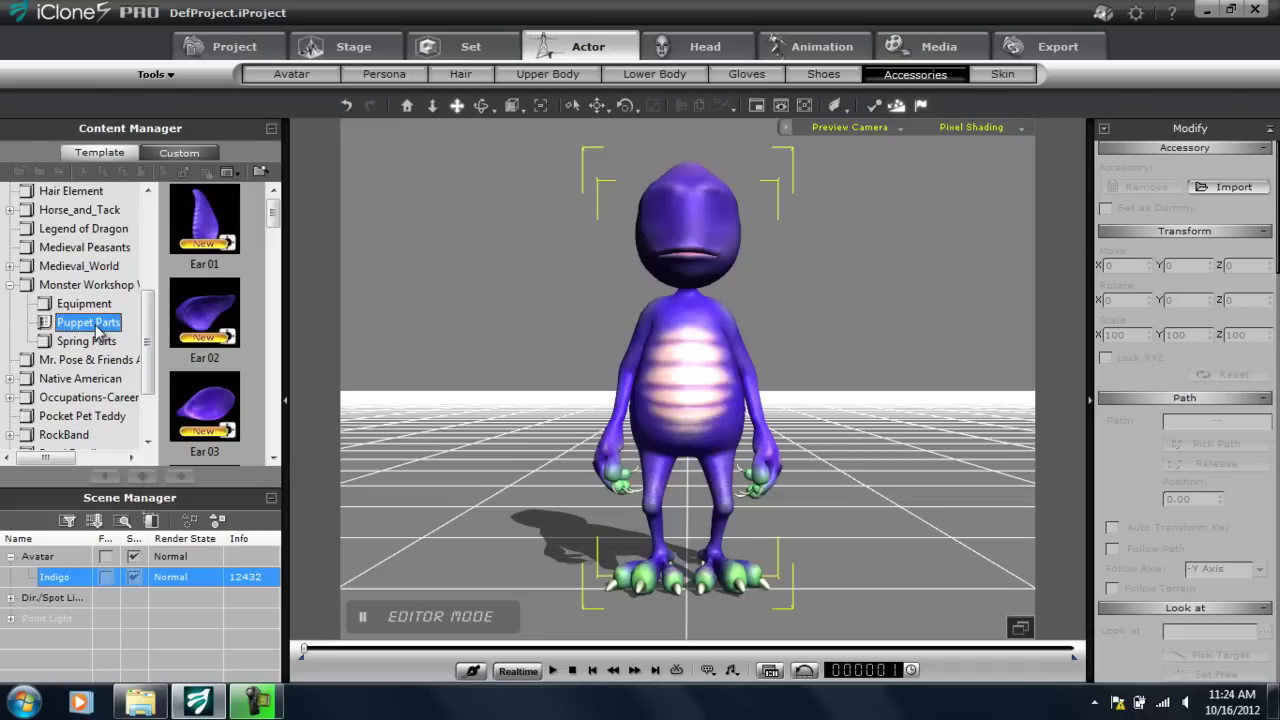
pyautogui.moveTo(275, 216); pyautogui.dragTo(278, 283)
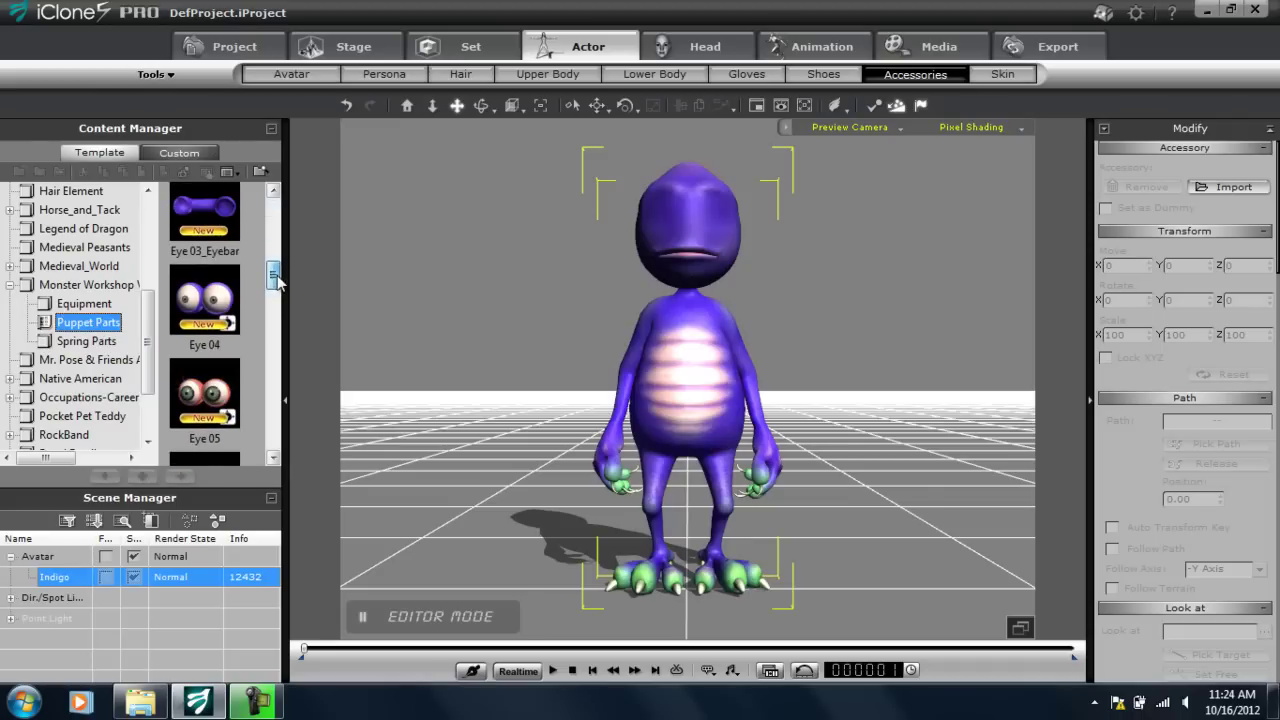
# Add the Eye 04 eyes and Ear 03 ears to Indigo
pyautogui.doubleClick(213, 297)
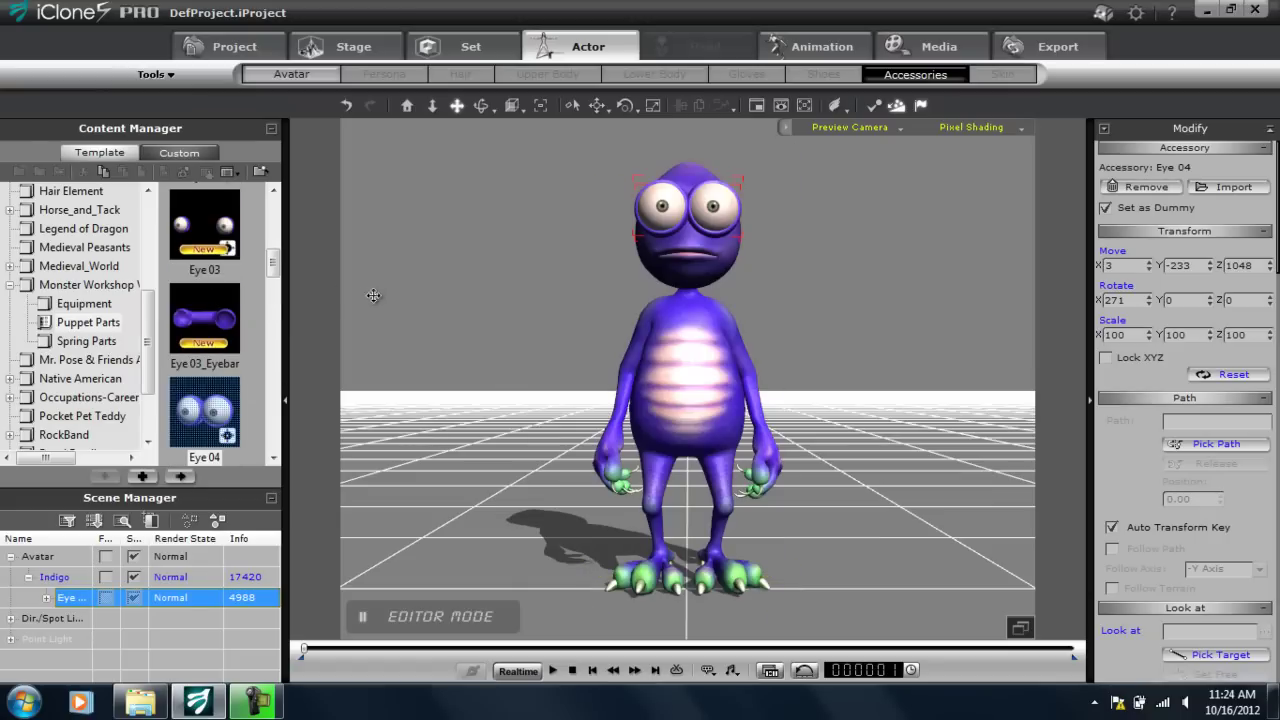
pyautogui.scroll(5, 243, 313)
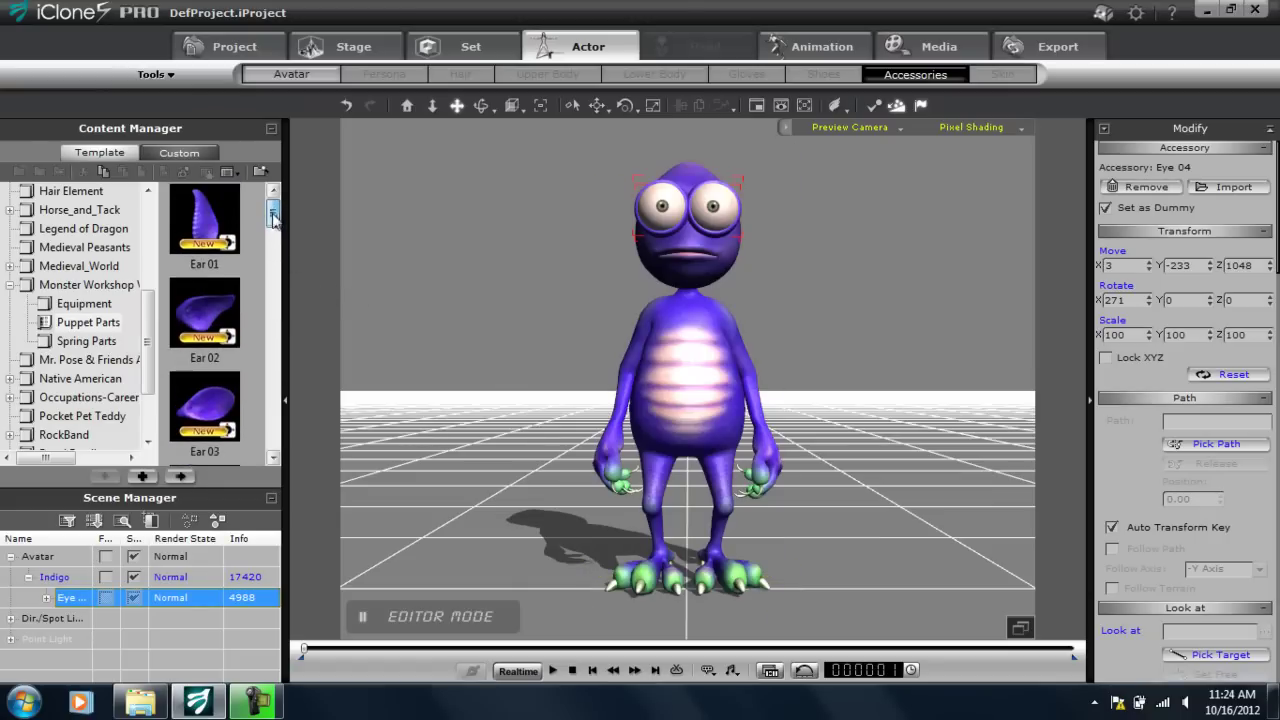
pyautogui.doubleClick(219, 360)
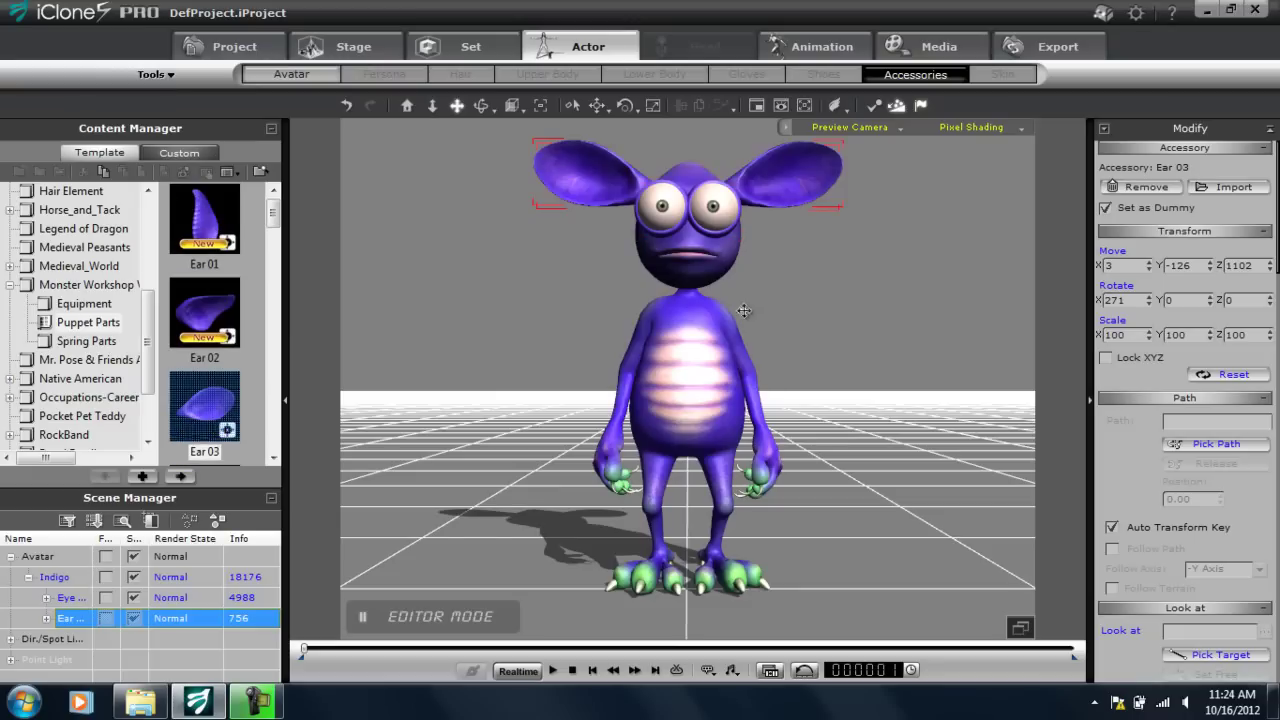
pyautogui.scroll(3, 744, 311)
# Make the Ear 03 ears slightly narrower and tilt them back a little
pyautogui.press('w')
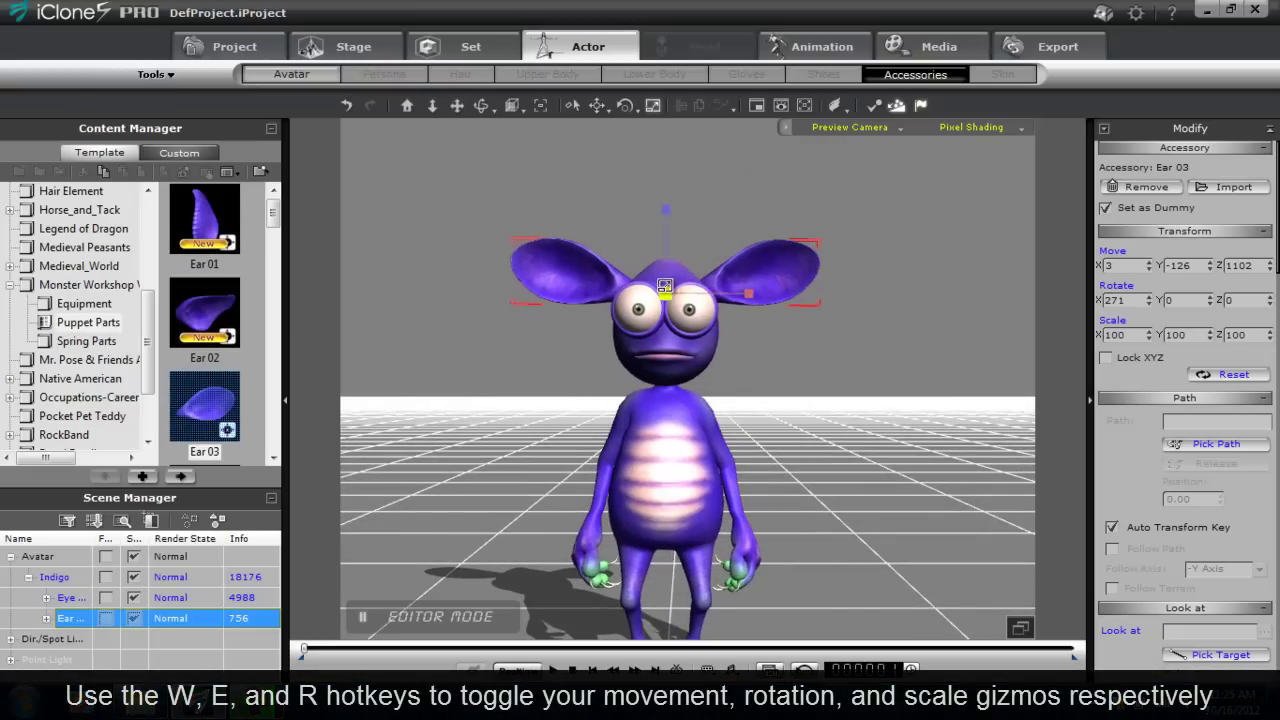
pyautogui.moveTo(665, 286); pyautogui.dragTo(728, 296)
pyautogui.press('e')
pyautogui.moveTo(668, 248); pyautogui.dragTo(663, 276)
pyautogui.press('w')
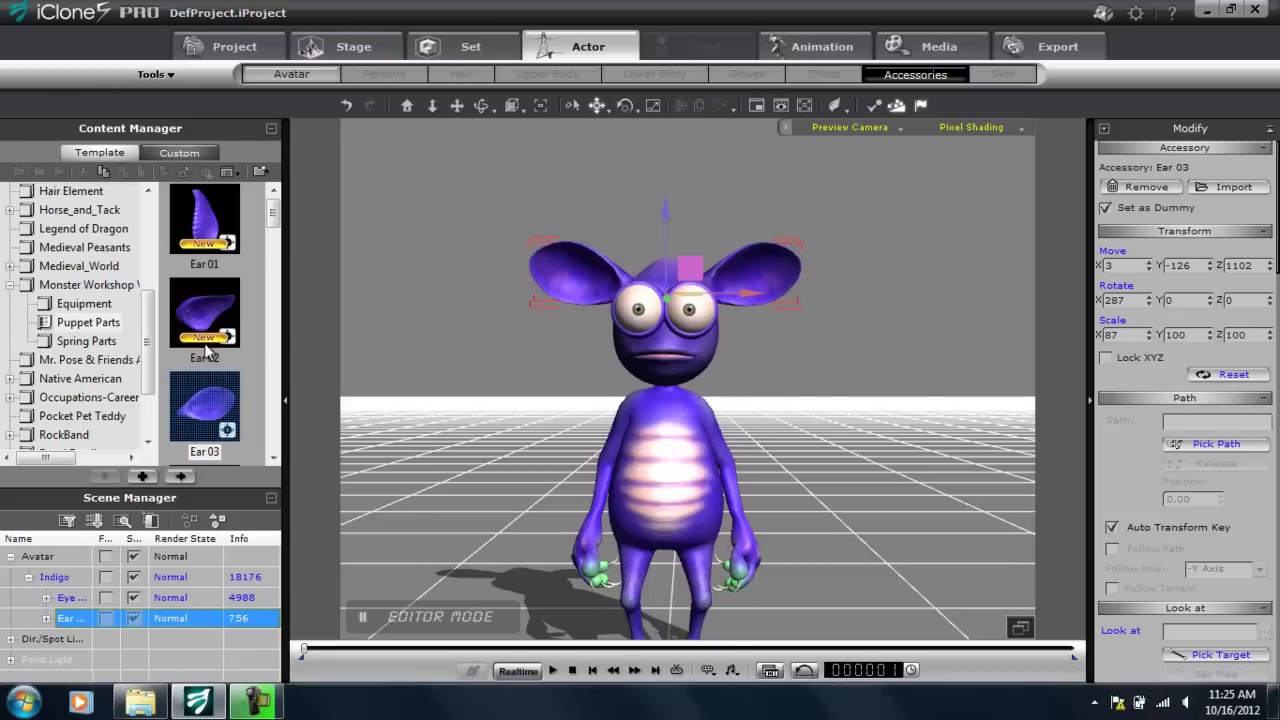
pyautogui.moveTo(272, 218); pyautogui.dragTo(274, 322)
# Add the Eyebrow 03 brows and the spiky S_Hair 02 hair to Indigo
pyautogui.doubleClick(215, 307)
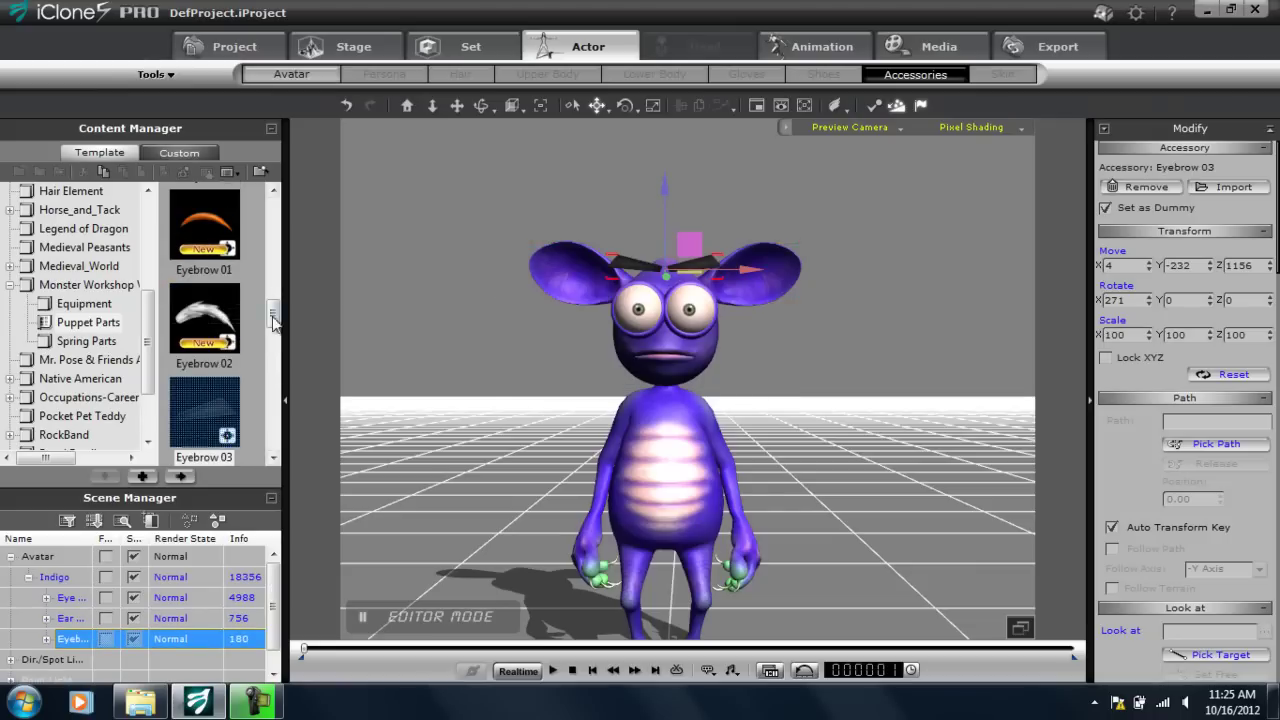
pyautogui.click(86, 341)
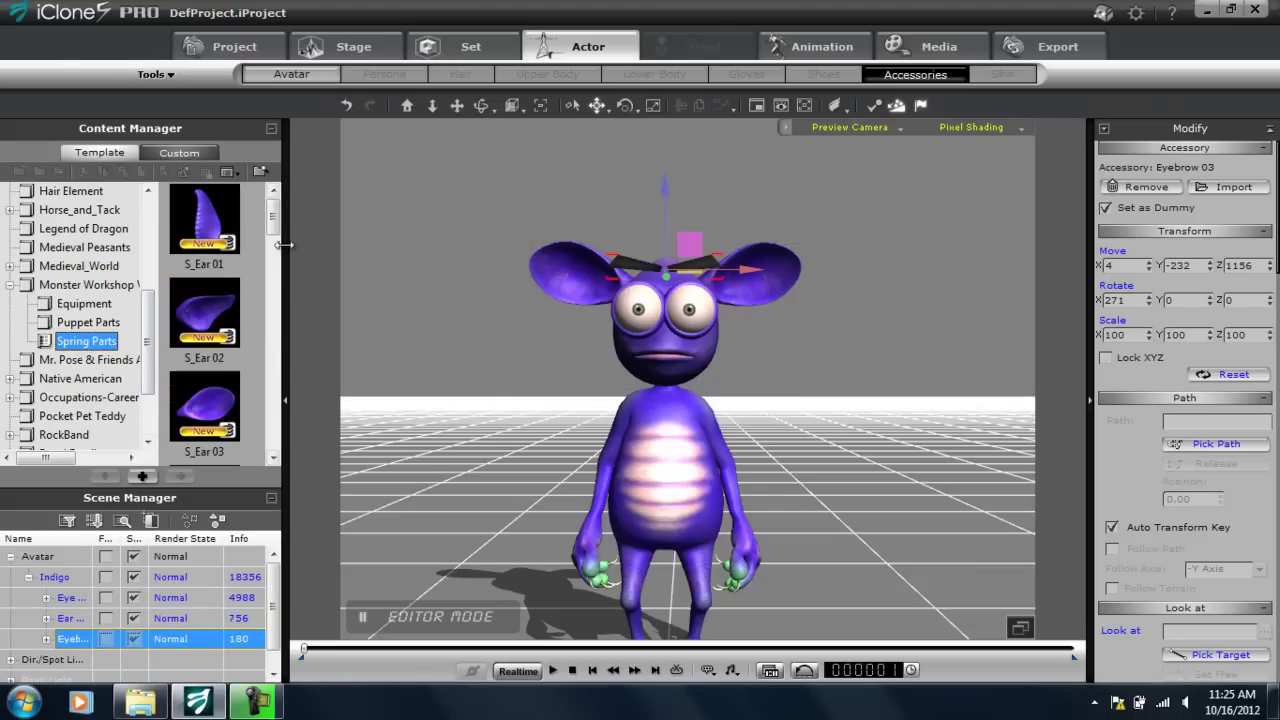
pyautogui.moveTo(272, 215); pyautogui.dragTo(276, 268)
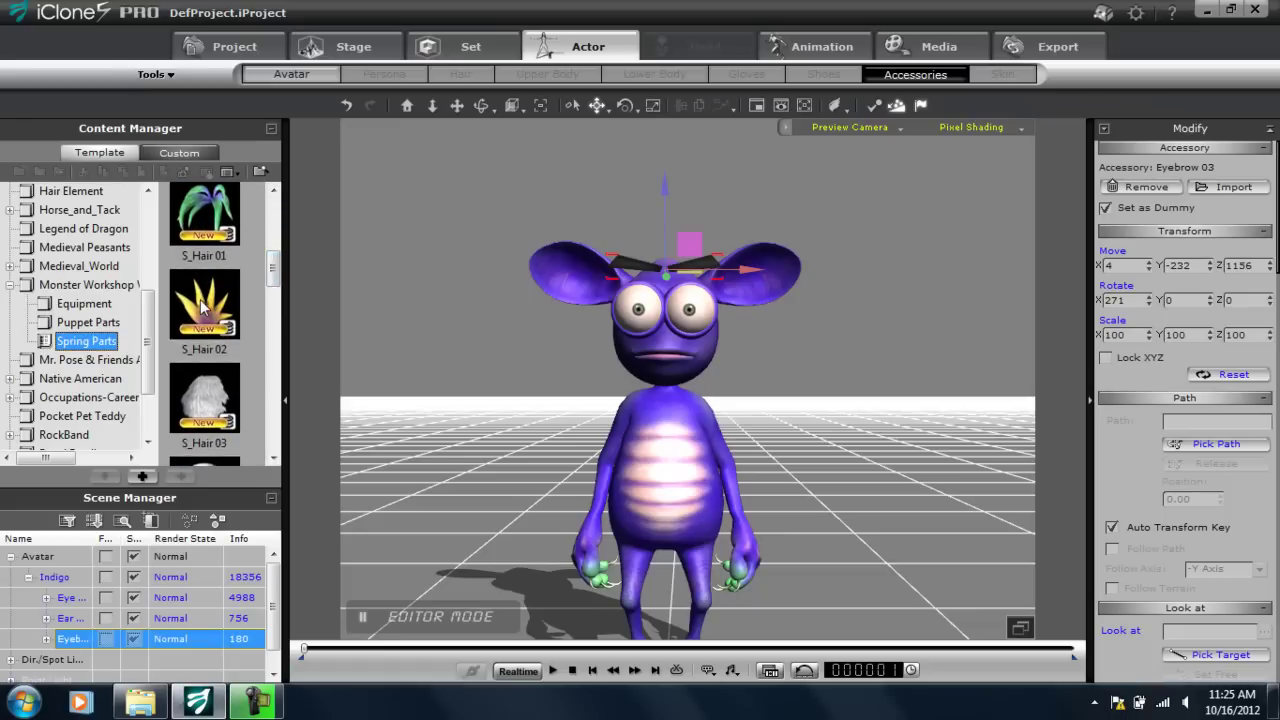
pyautogui.doubleClick(203, 307)
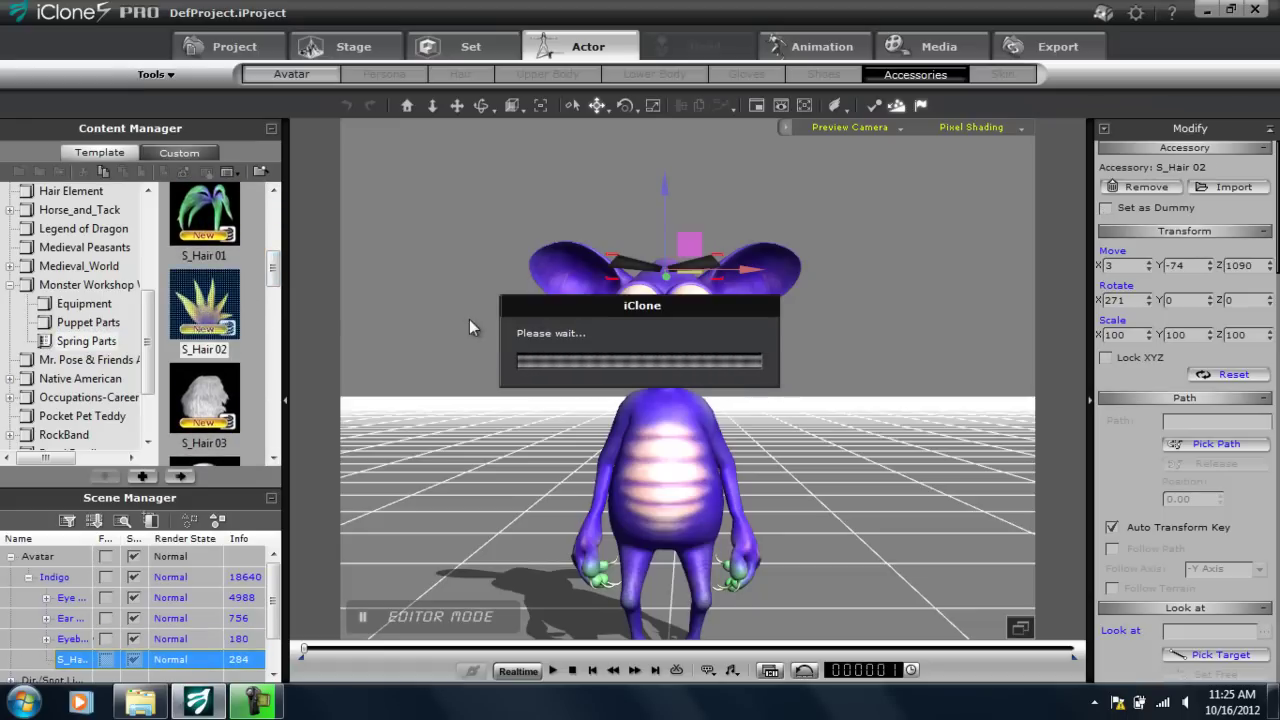
# Raise the S_Hair 02 hair higher on the head and scale it to 126 percent
pyautogui.moveTo(689, 362); pyautogui.dragTo(730, 370, button='right')
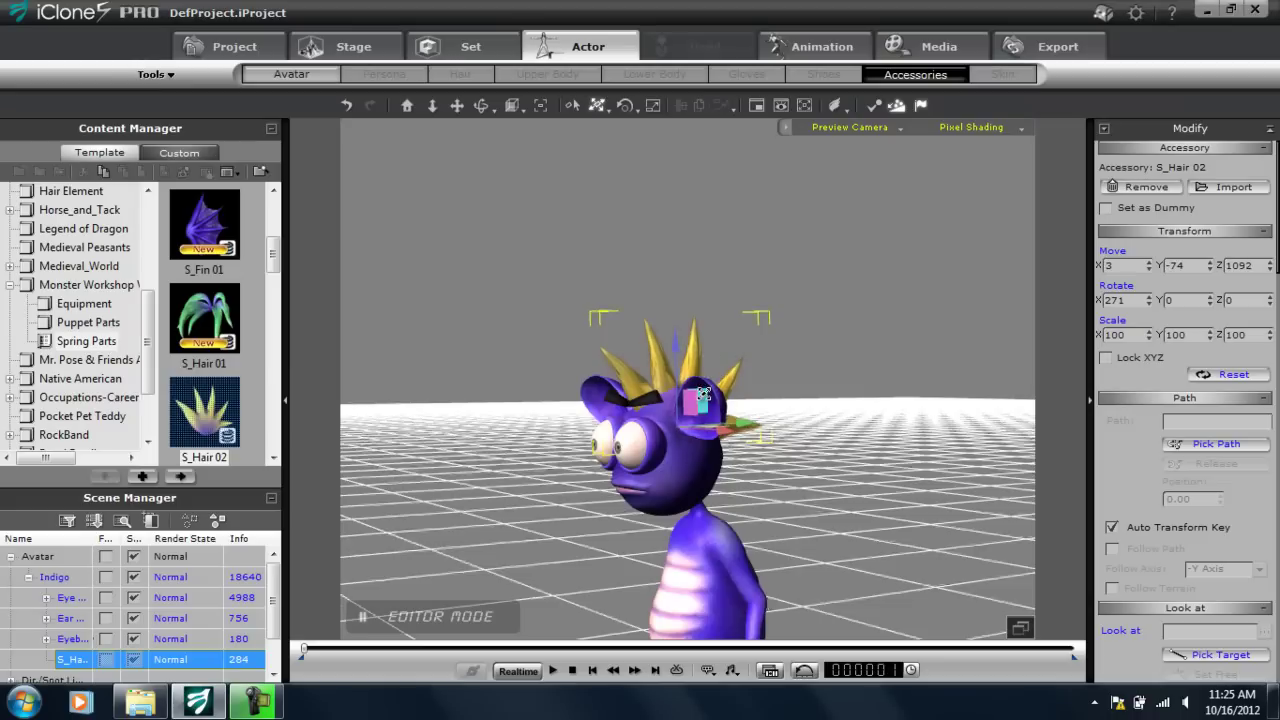
pyautogui.moveTo(703, 400); pyautogui.dragTo(737, 345)
pyautogui.press('r')
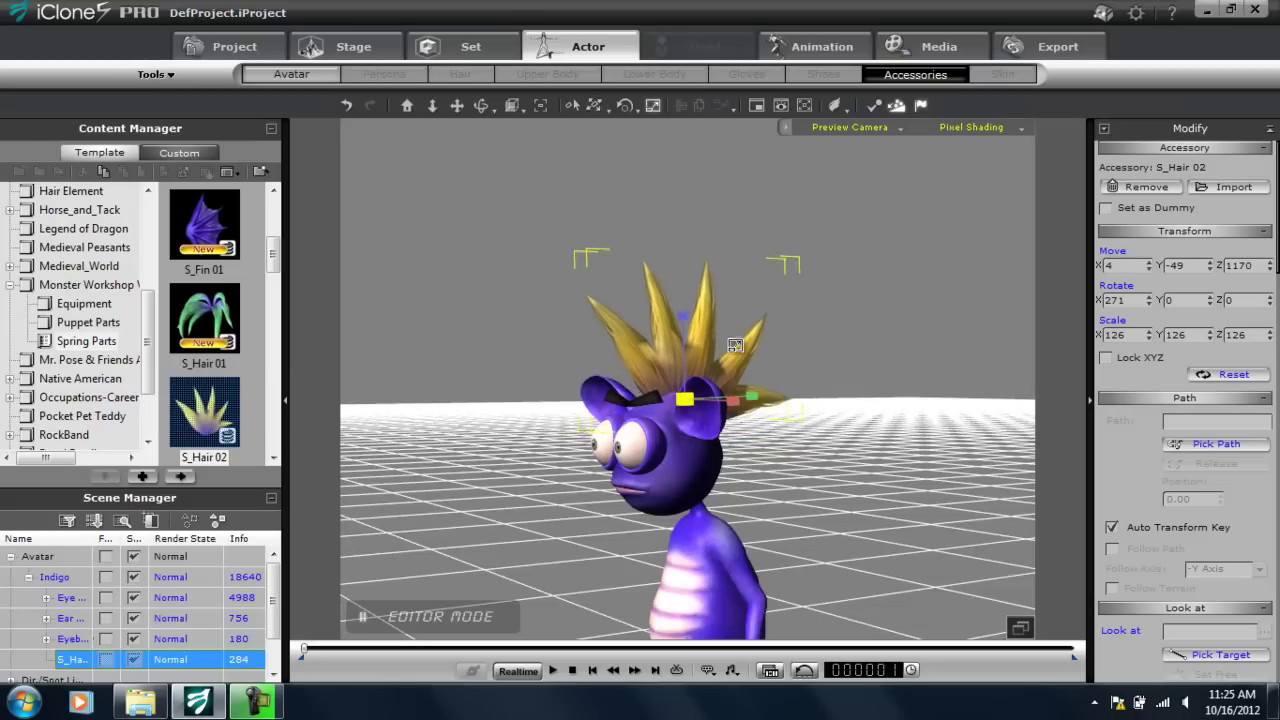
pyautogui.moveTo(590, 543); pyautogui.dragTo(809, 455, button='right')
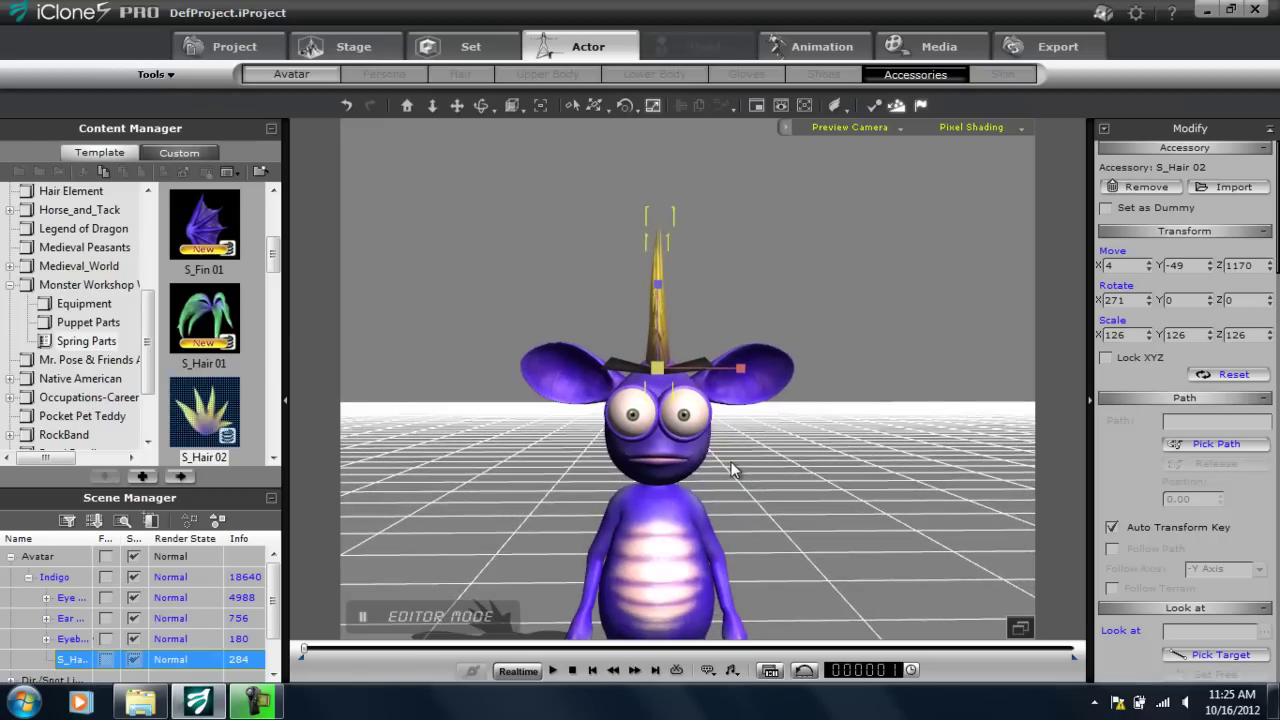
# Select the left ear, right ear and eyeball in turn, zooming in on the eyeball
pyautogui.press('q')
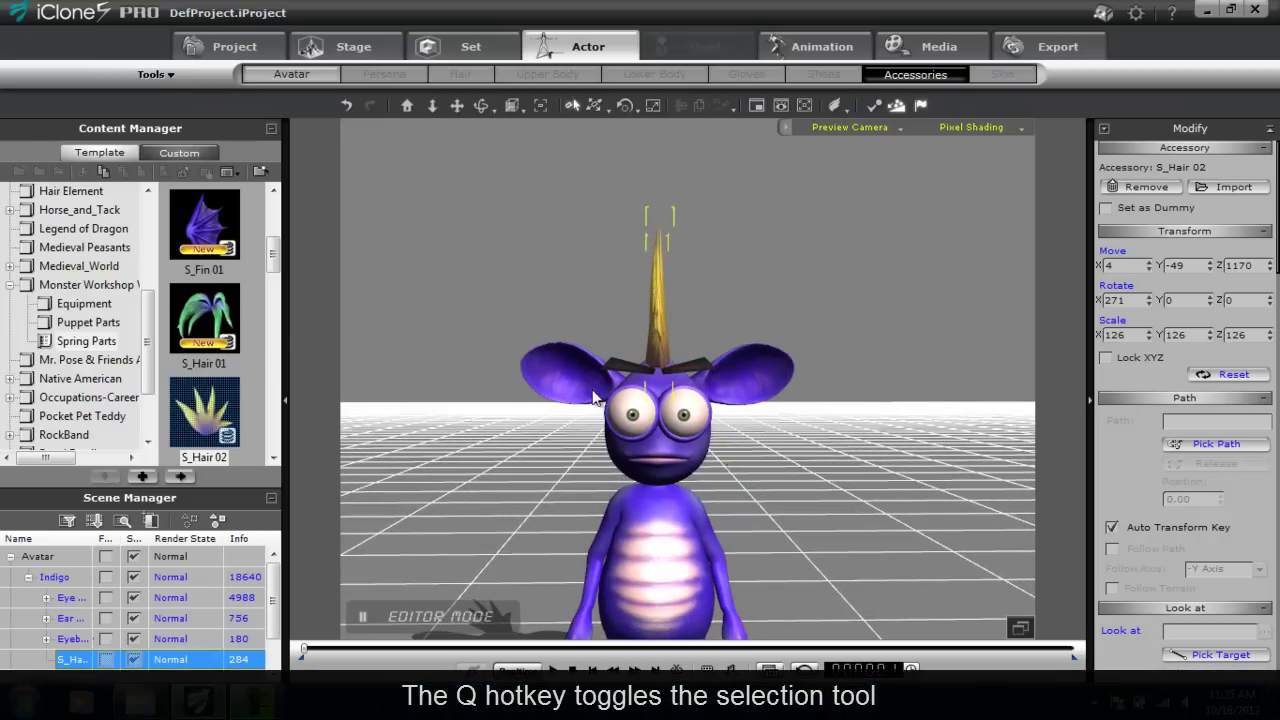
pyautogui.click(580, 389)
pyautogui.click(753, 373)
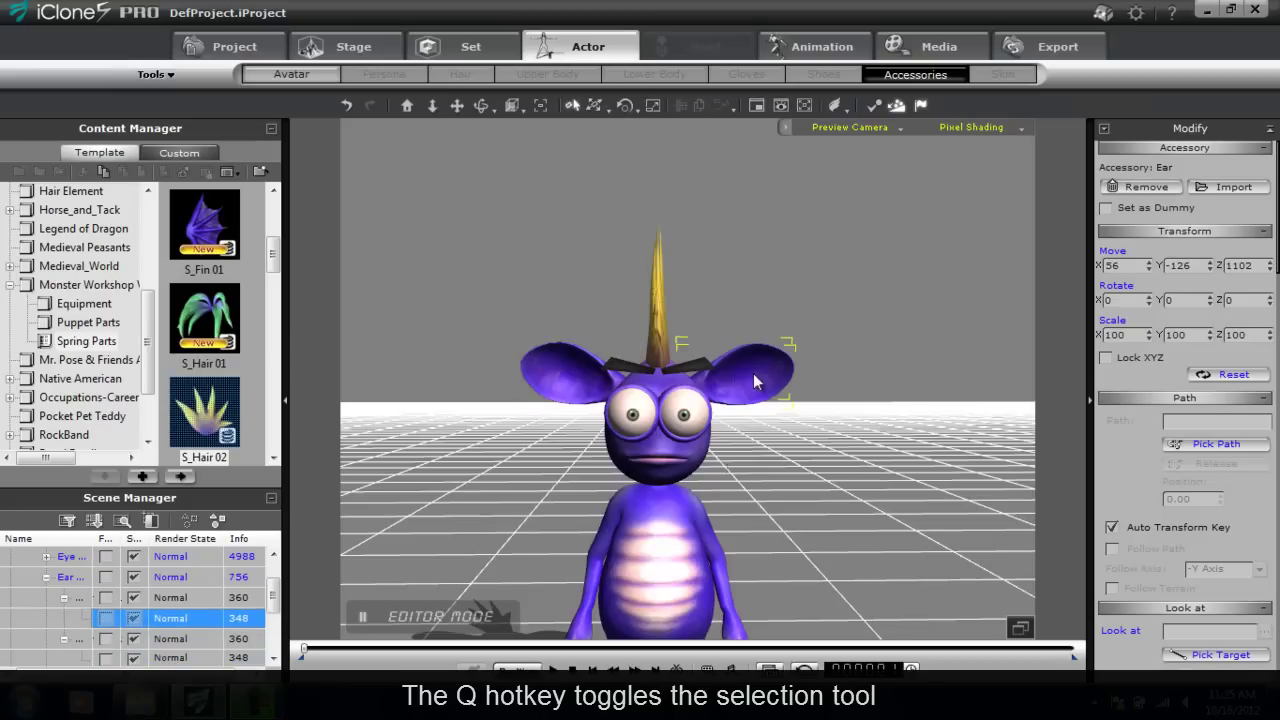
pyautogui.click(630, 425)
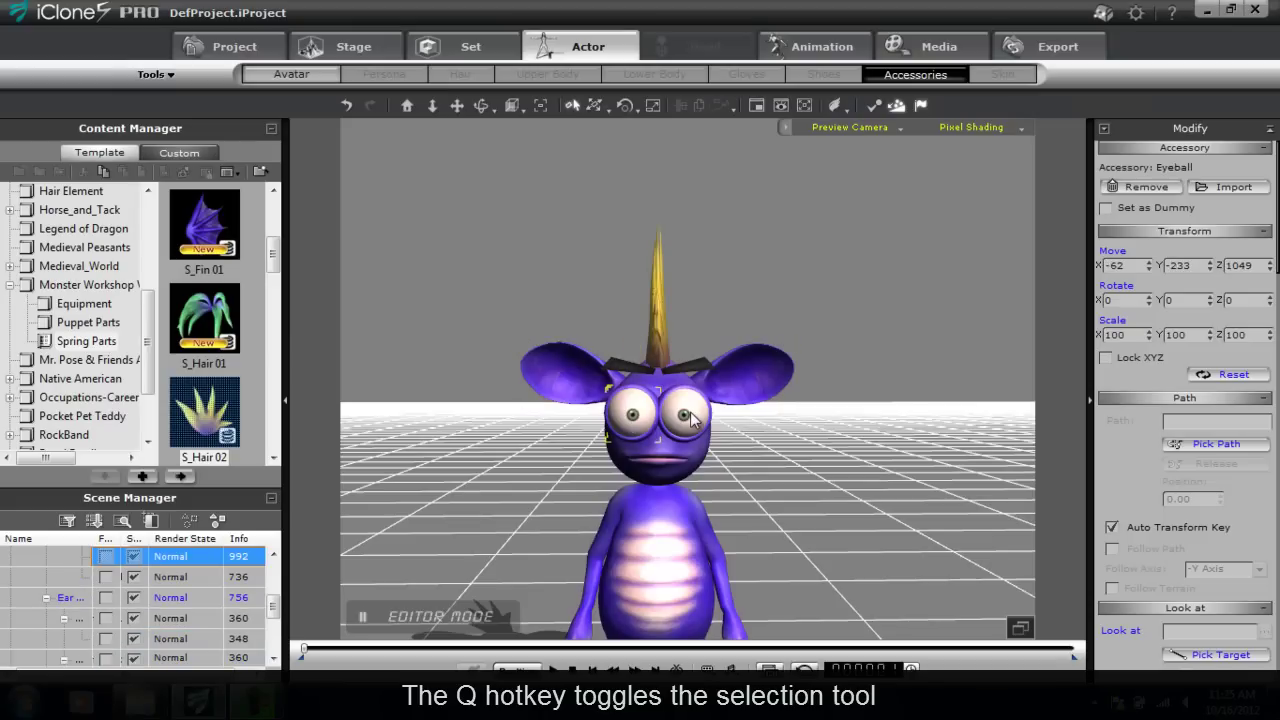
pyautogui.press('z')
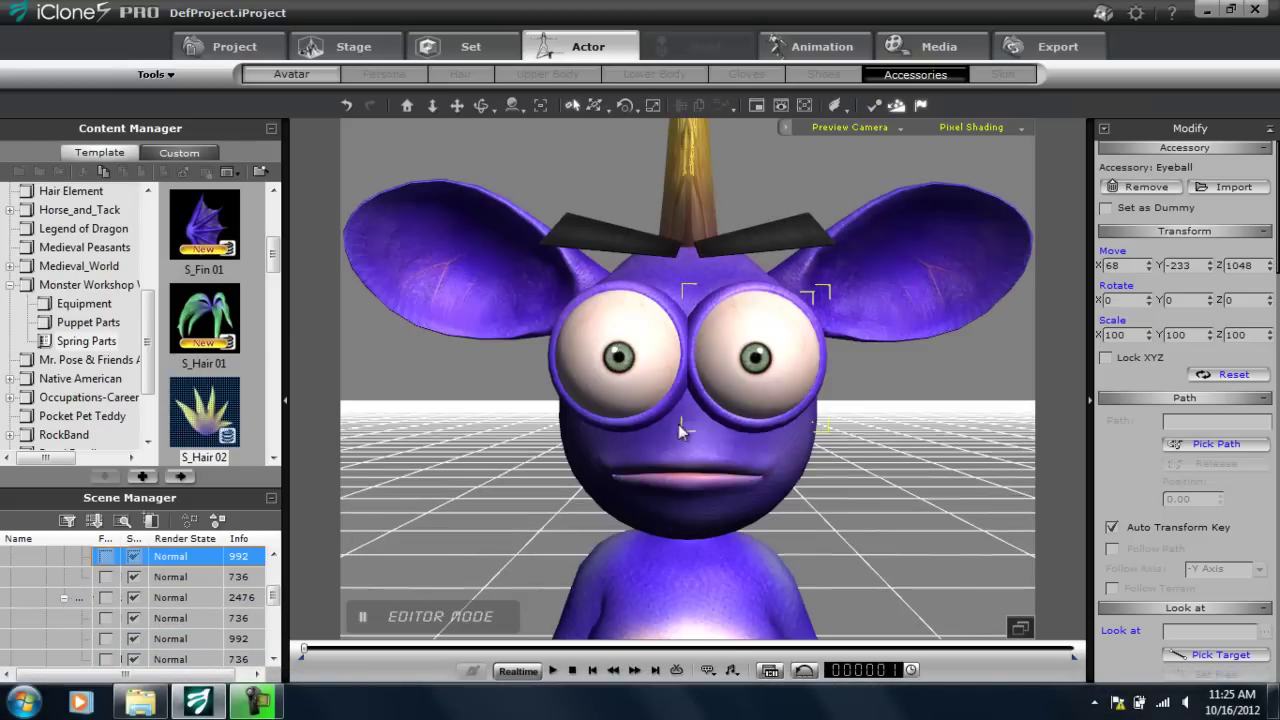
pyautogui.click(478, 261)
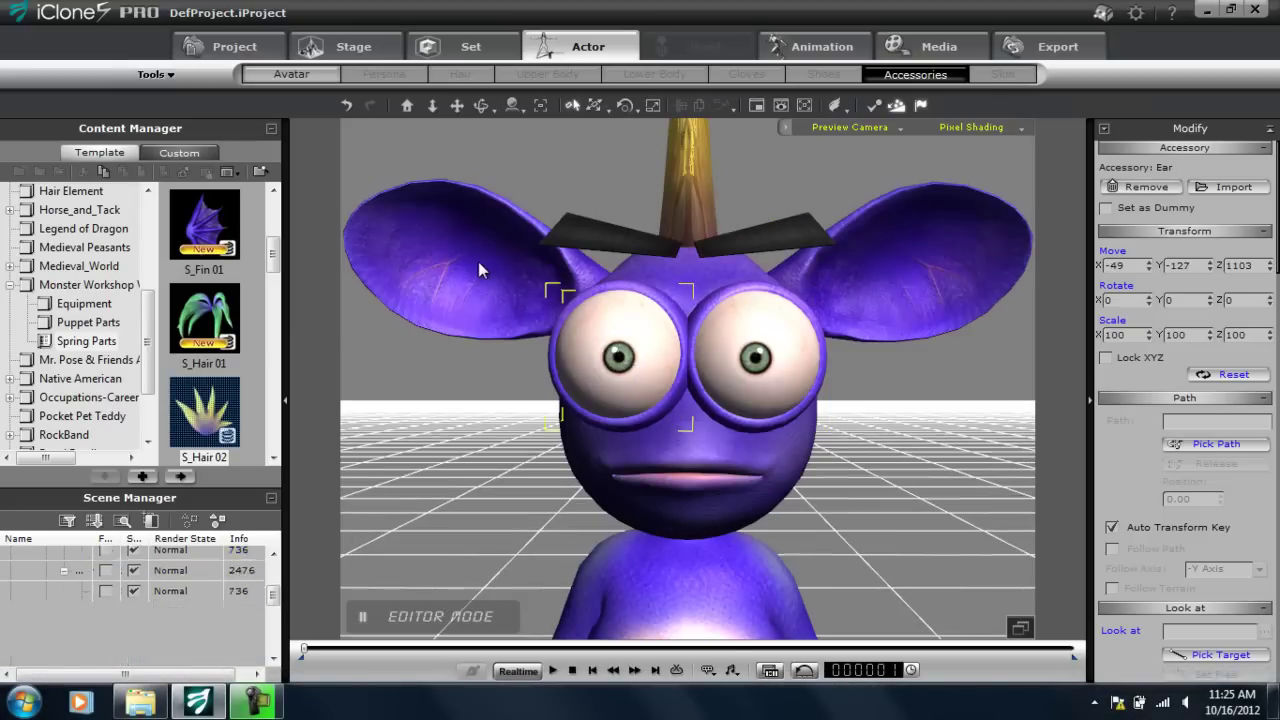
pyautogui.click(958, 253)
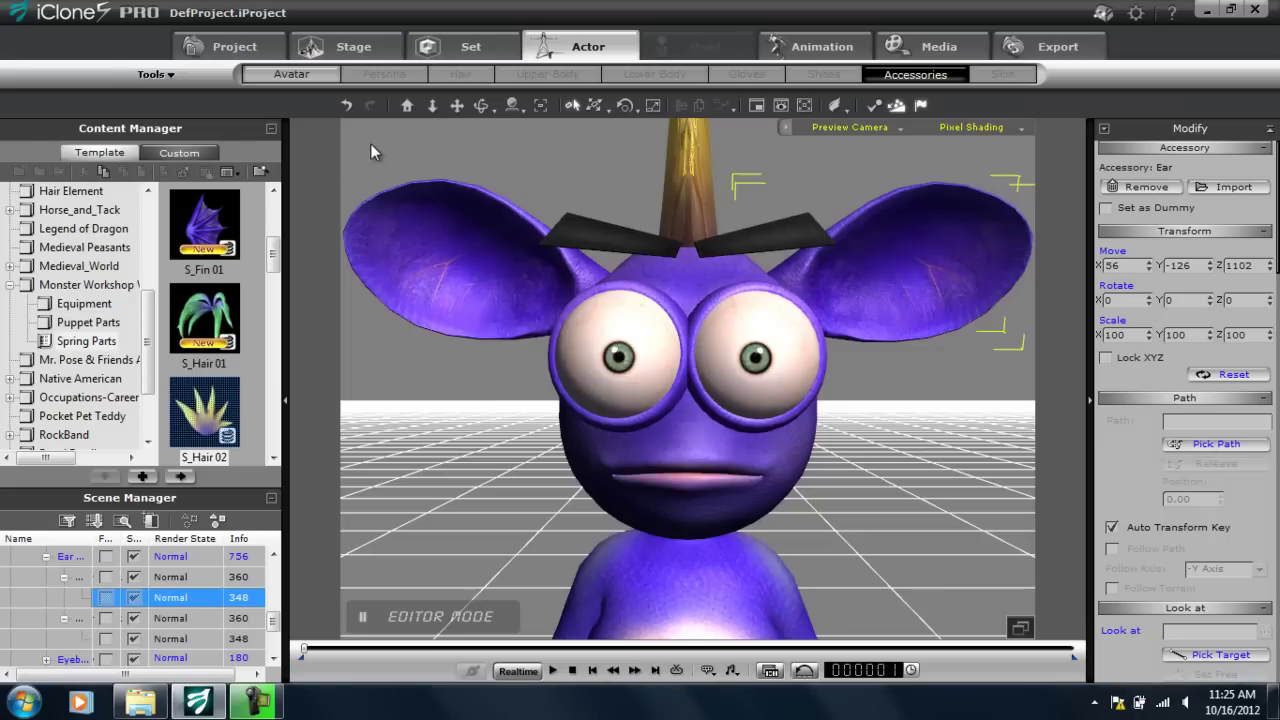
# Box-select the head and ear accessories together, ending with just the eyebrows
pyautogui.moveTo(370, 129); pyautogui.dragTo(716, 324)
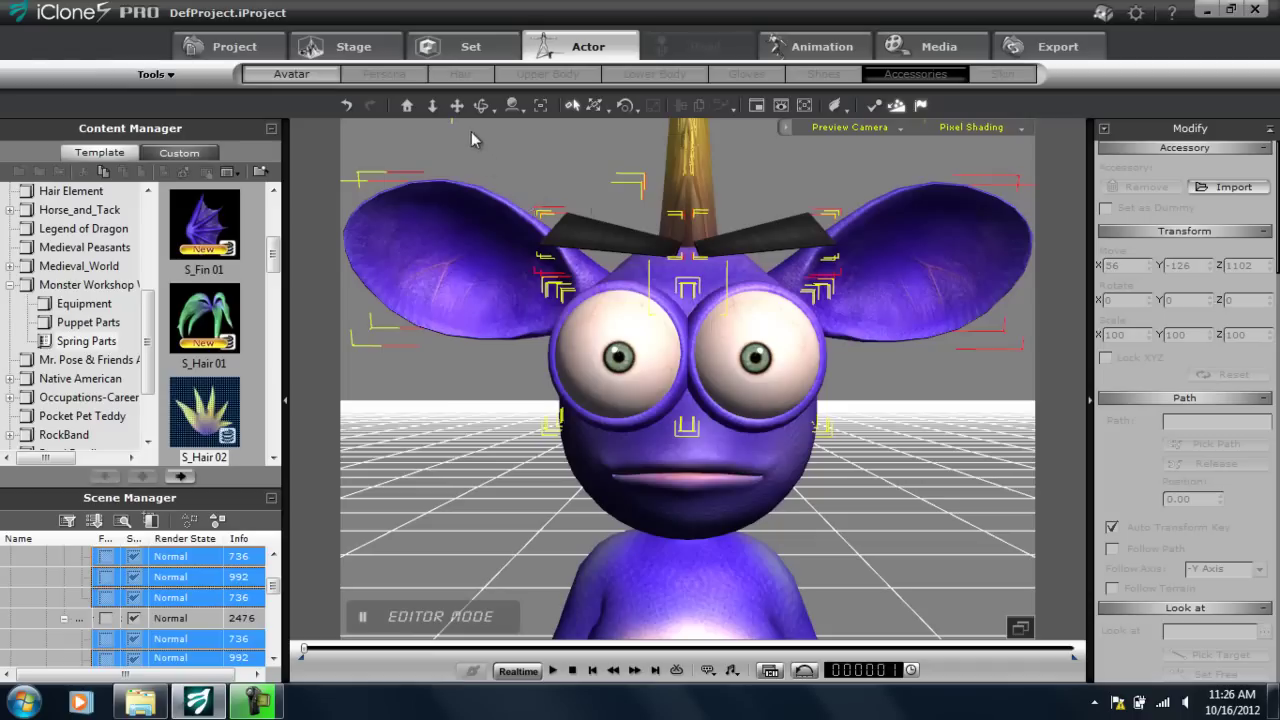
pyautogui.moveTo(470, 131); pyautogui.dragTo(786, 318)
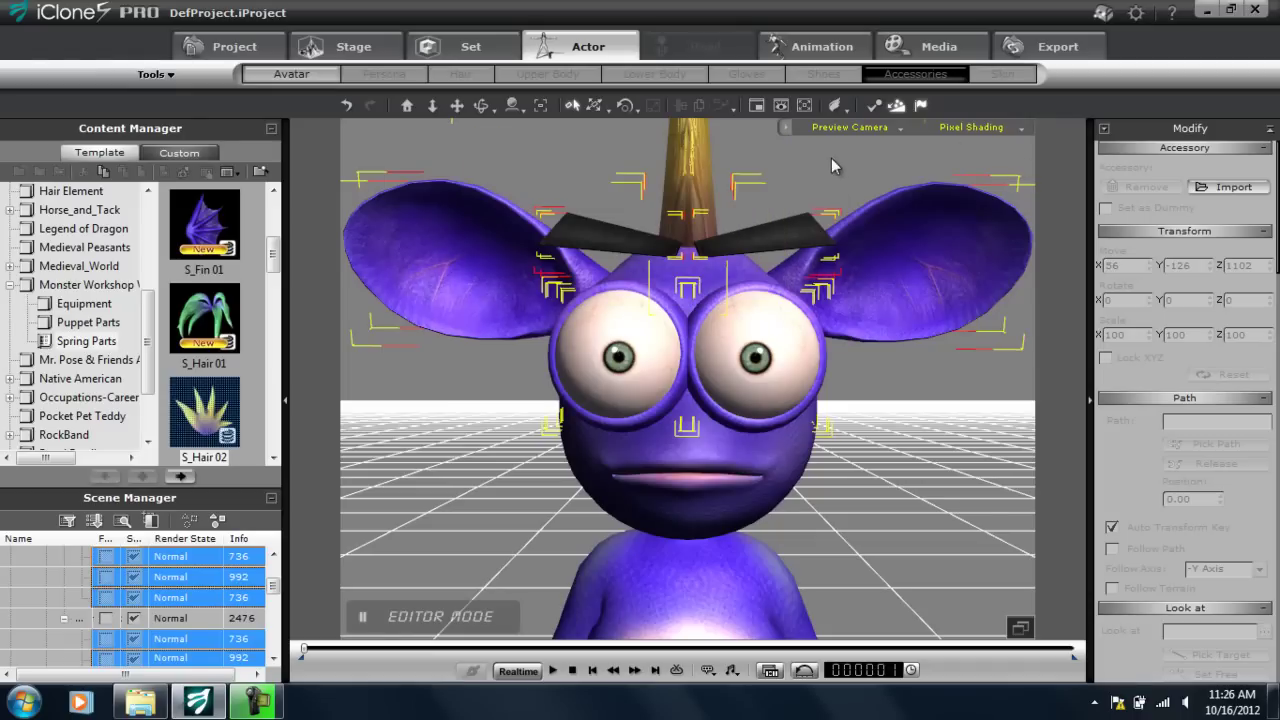
pyautogui.moveTo(859, 152); pyautogui.dragTo(360, 349)
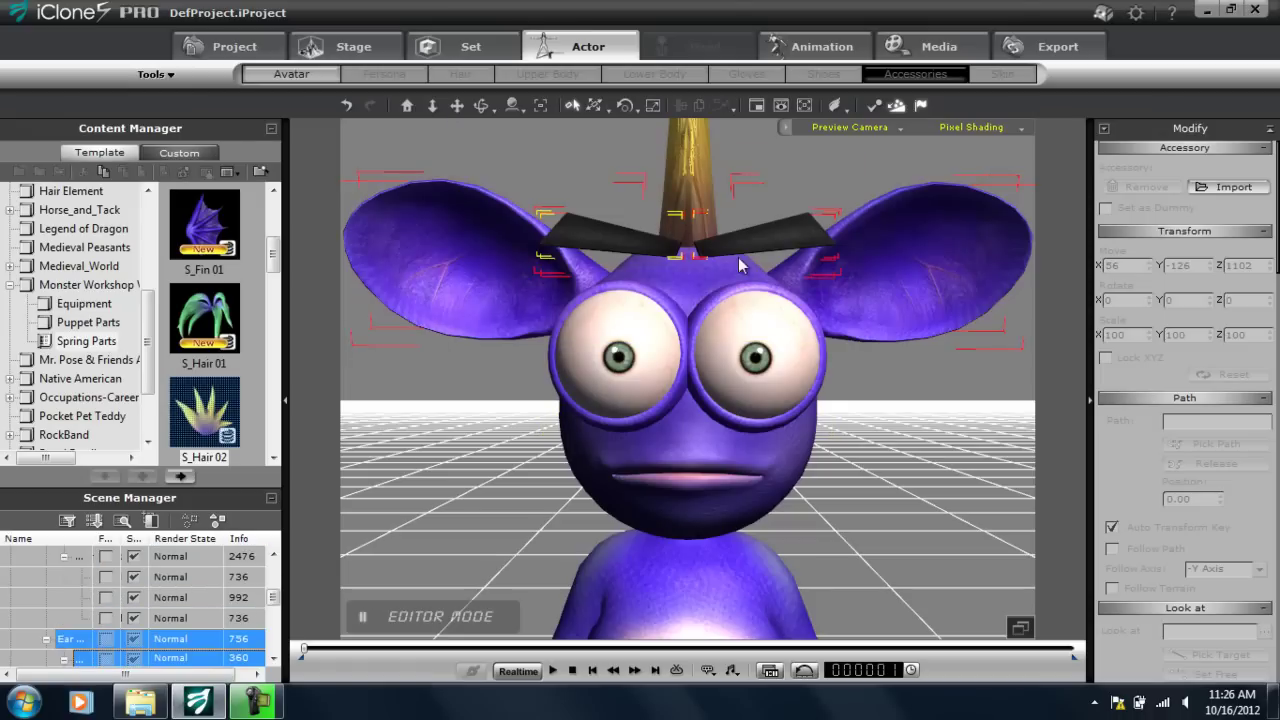
pyautogui.moveTo(769, 143); pyautogui.dragTo(374, 366)
pyautogui.moveTo(758, 142); pyautogui.dragTo(423, 300)
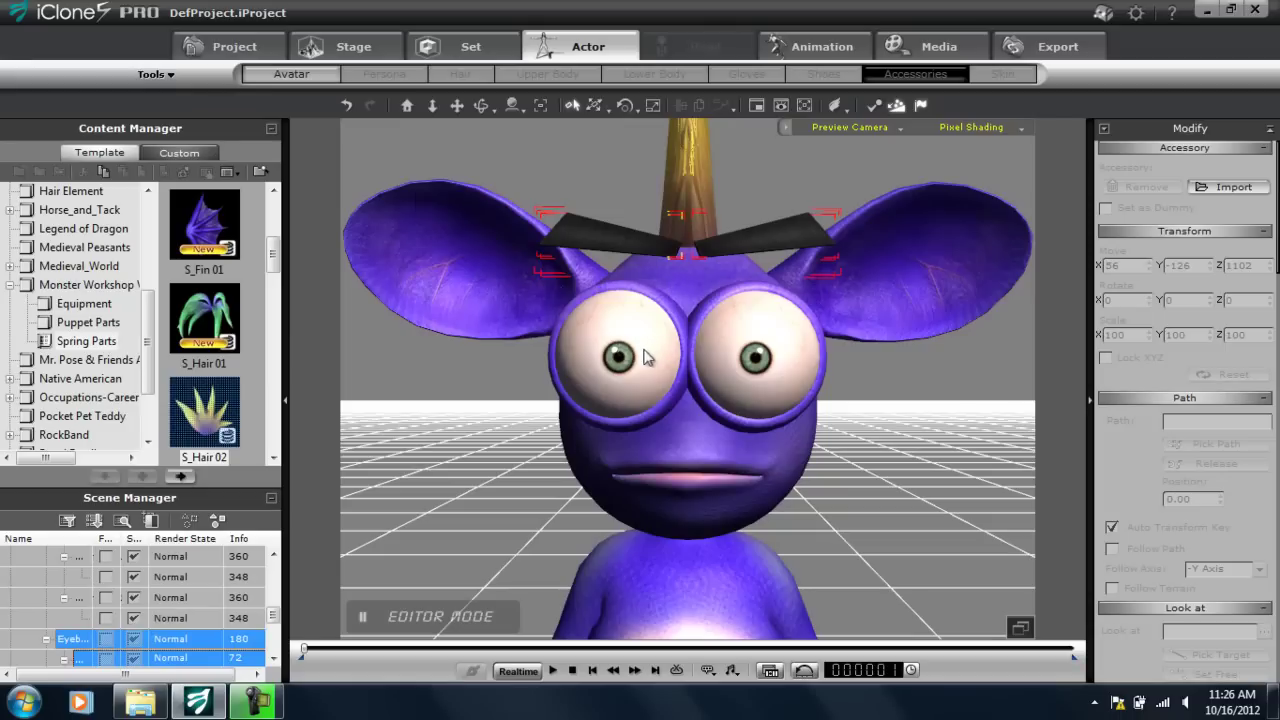
# Hide the content library, collapse the eye, ear and Eyebrow branches, and widen the Name column
pyautogui.click(271, 130)
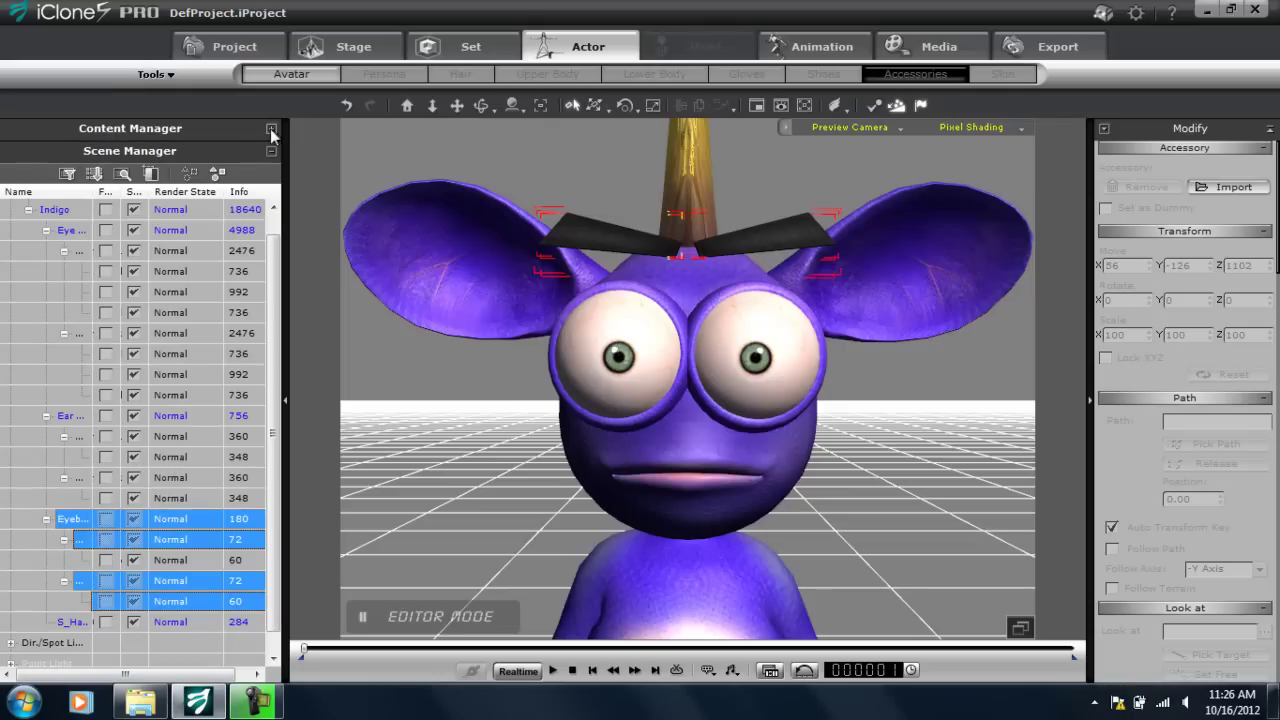
pyautogui.click(46, 231)
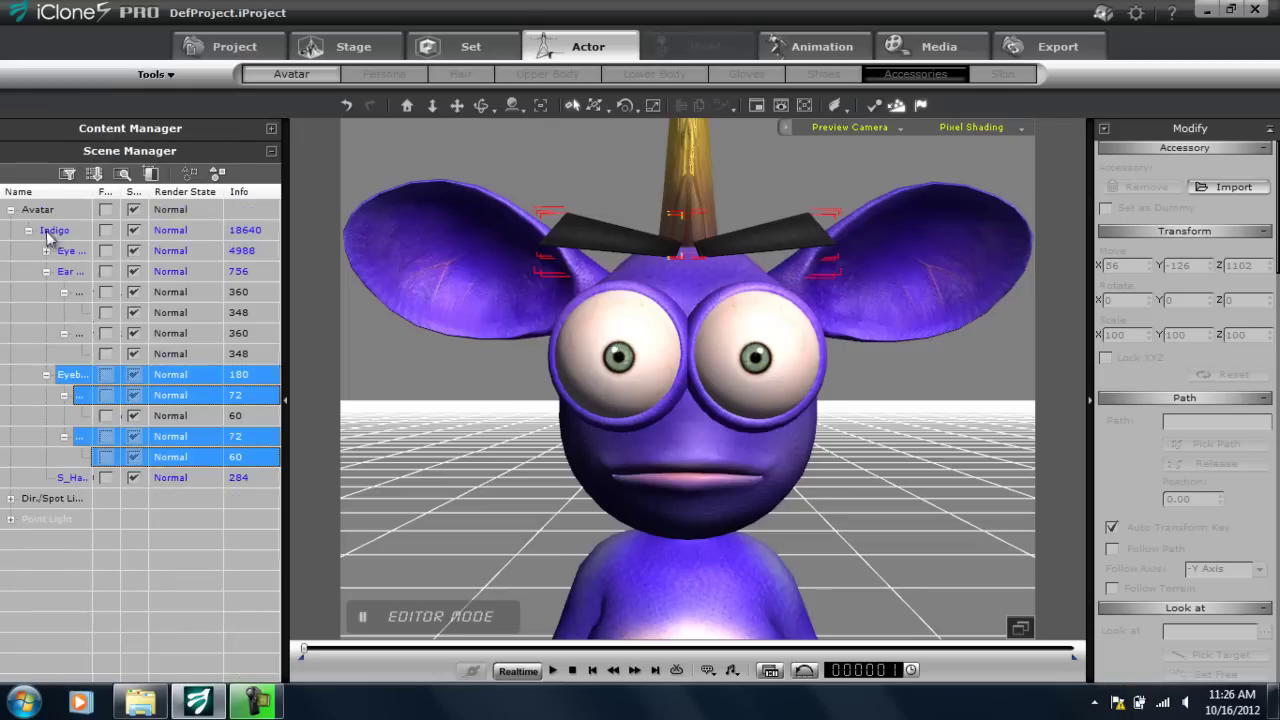
pyautogui.click(46, 271)
pyautogui.click(46, 292)
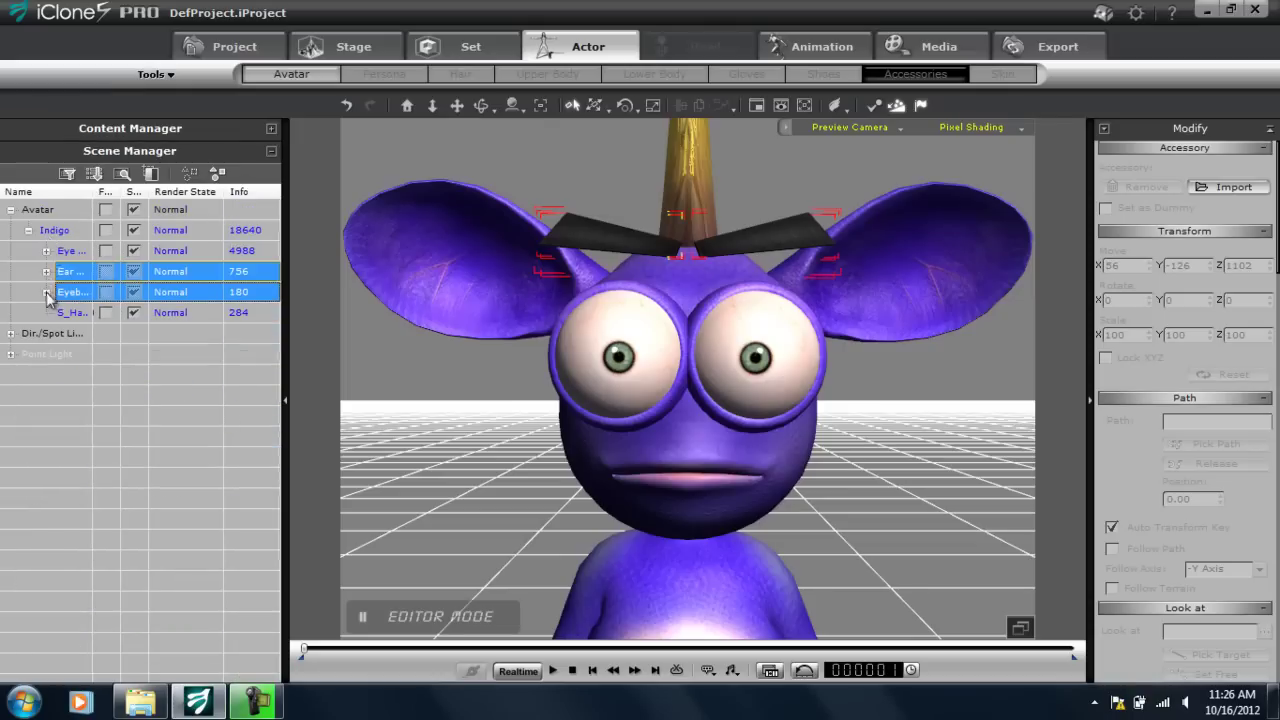
pyautogui.moveTo(116, 192); pyautogui.dragTo(142, 192)
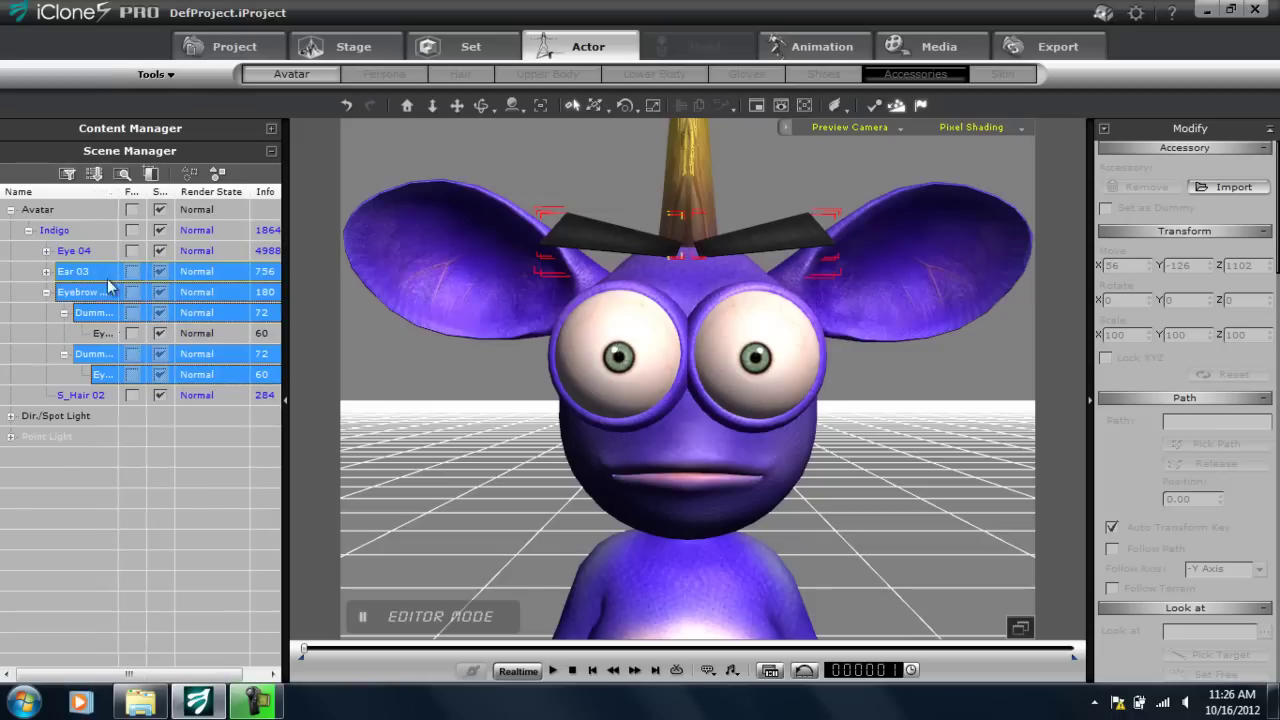
pyautogui.click(46, 293)
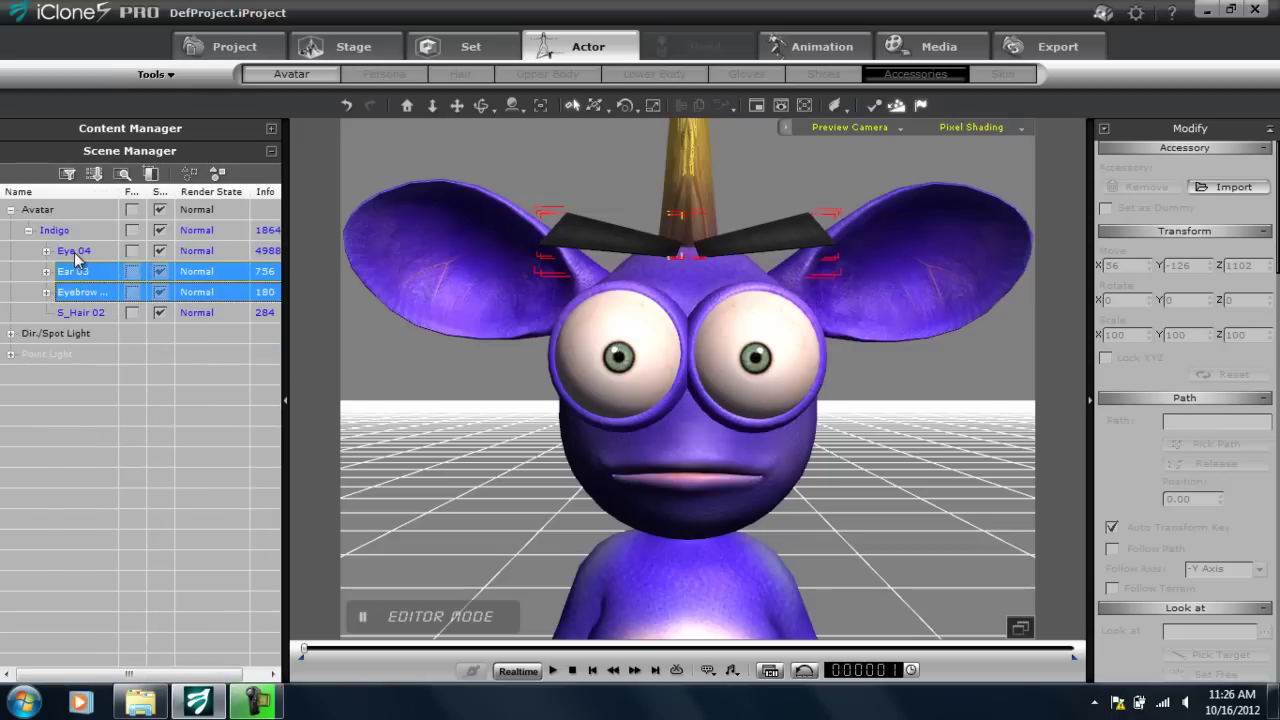
# Move the Eye 04 accessory up on the face, then undo the move
pyautogui.click(76, 252)
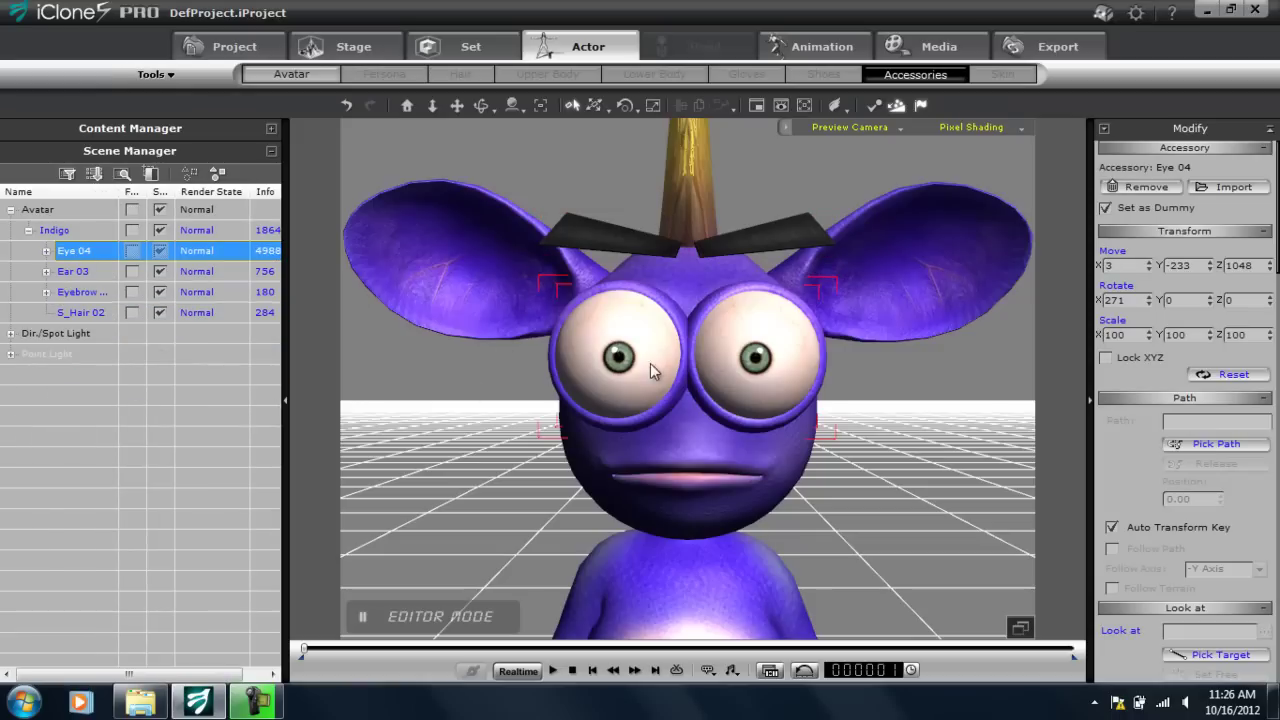
pyautogui.moveTo(720, 345); pyautogui.dragTo(719, 306)
pyautogui.hotkey('ctrl', 'z')
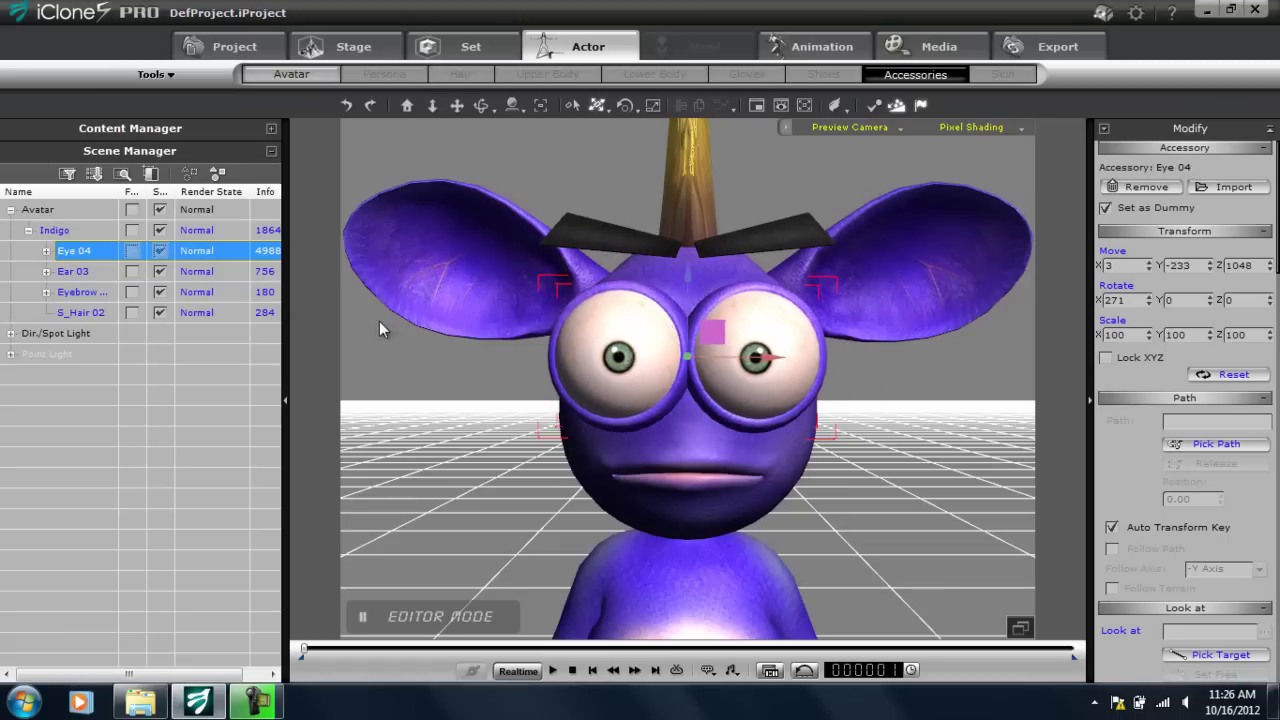
# Expand Ear 03 and select its Dummy_L and Dummy_R ear parts
pyautogui.click(77, 274)
pyautogui.click(46, 271)
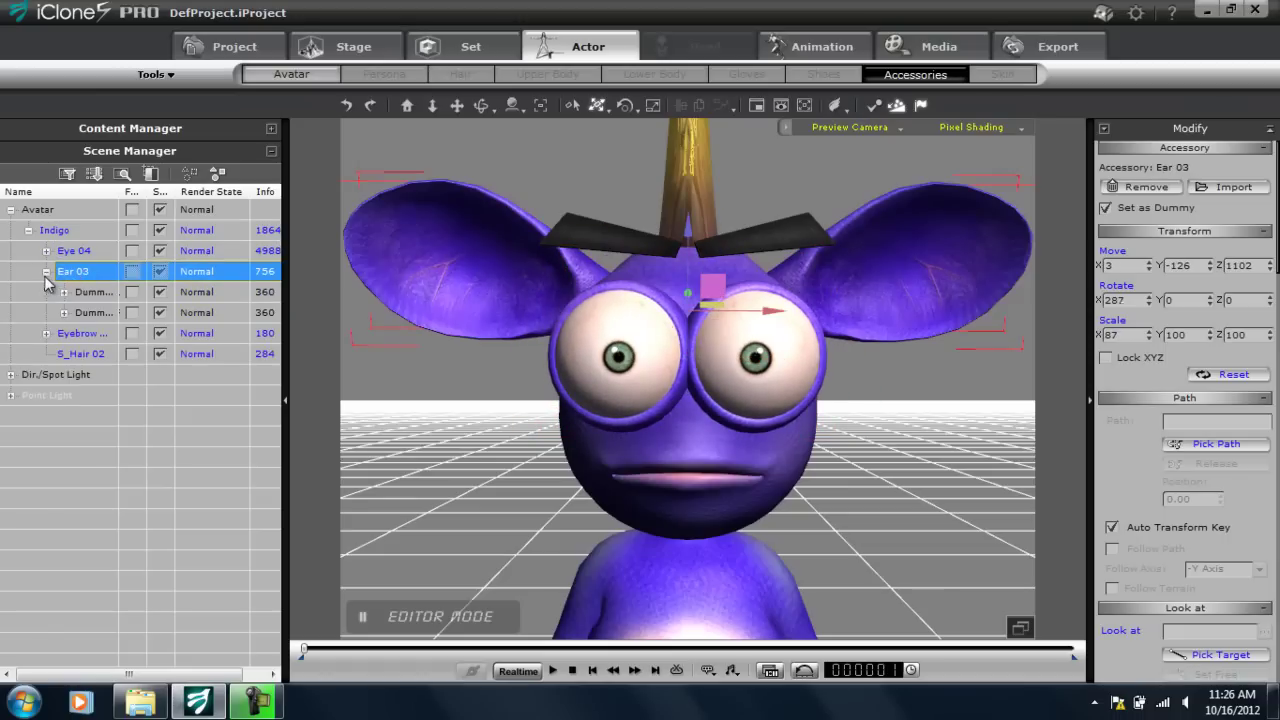
pyautogui.click(103, 296)
pyautogui.click(95, 313)
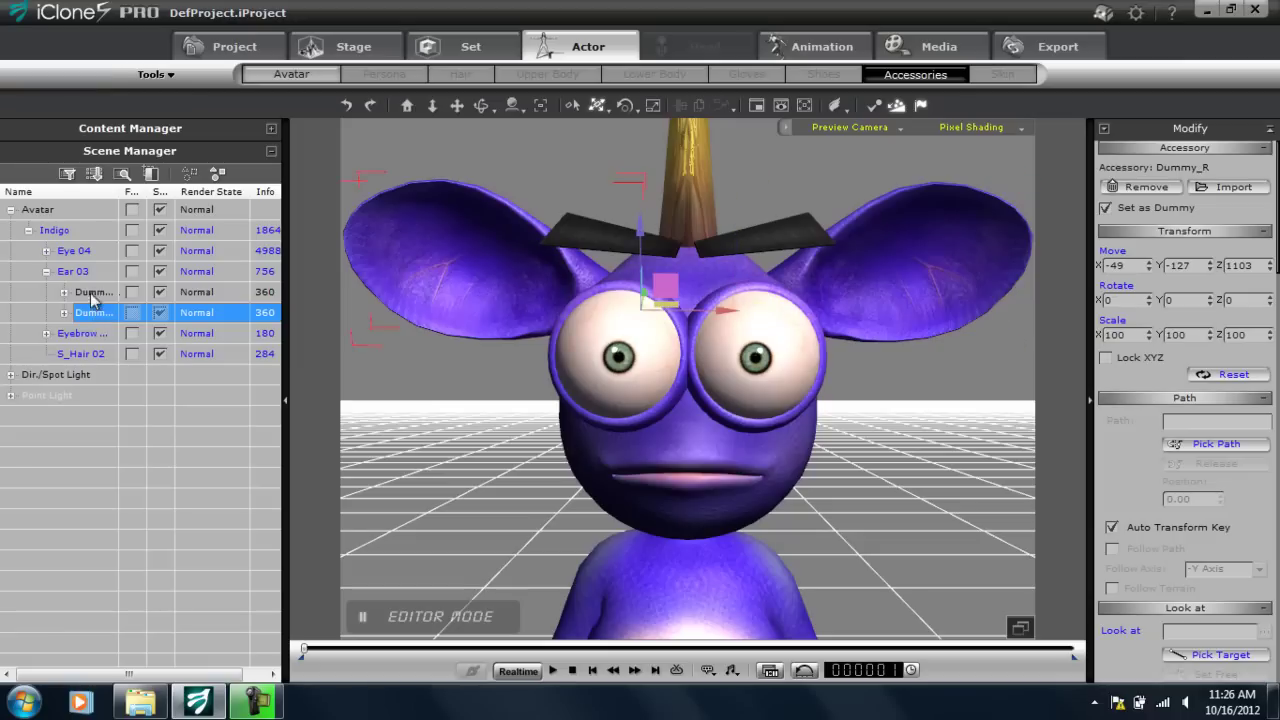
pyautogui.click(95, 292)
pyautogui.click(93, 313)
pyautogui.click(46, 271)
# Select the S_Hair 02 accessory and orbit the view to see the spiky hair
pyautogui.click(86, 313)
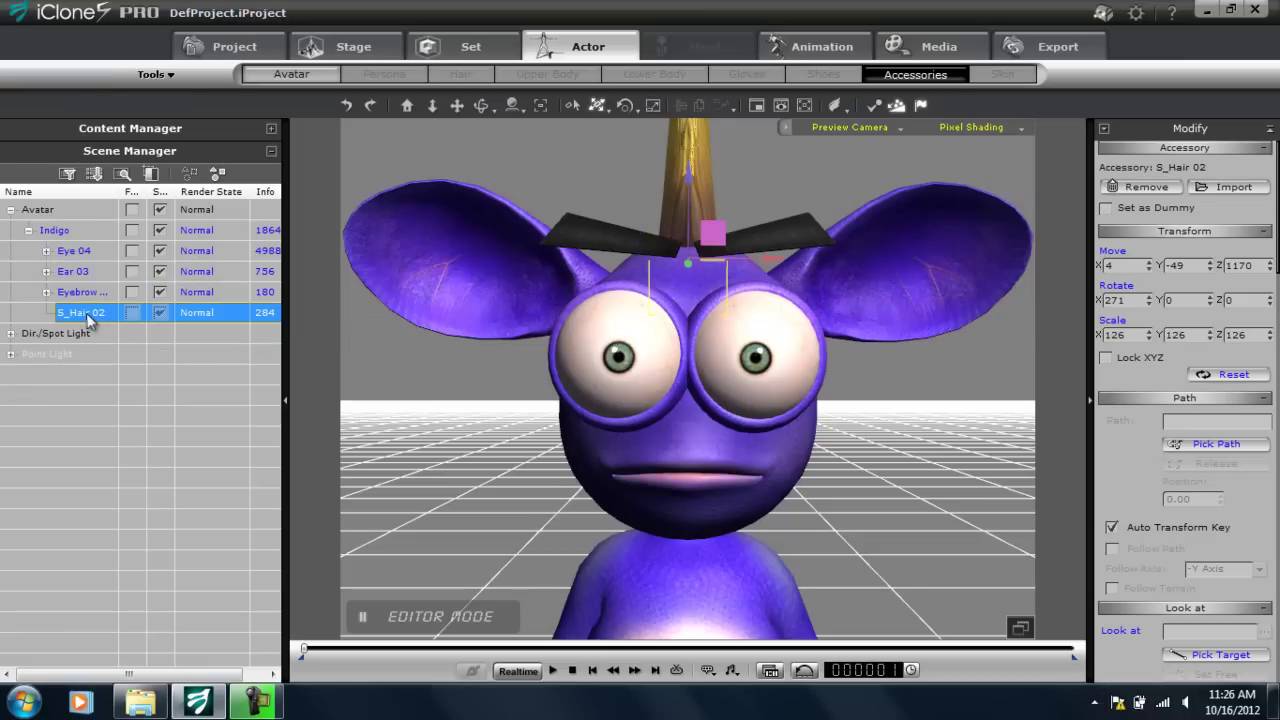
pyautogui.scroll(-3, 501, 318)
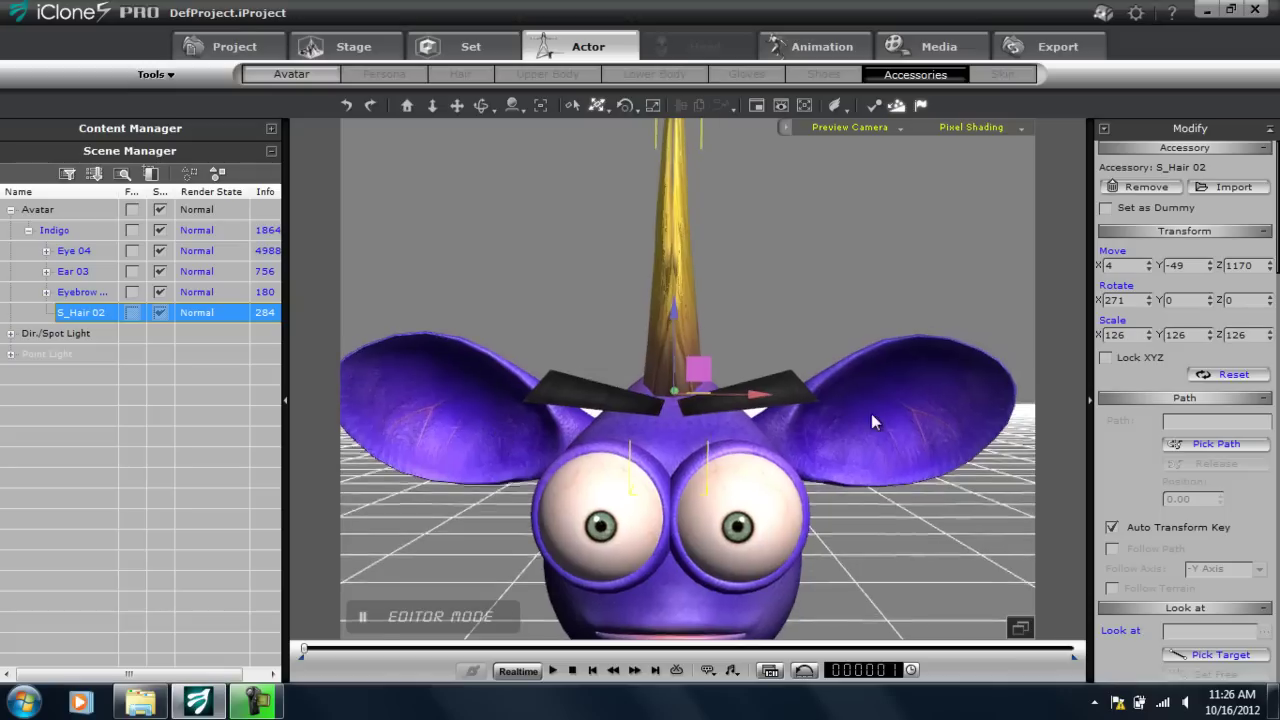
pyautogui.moveTo(871, 413); pyautogui.dragTo(714, 431, button='right')
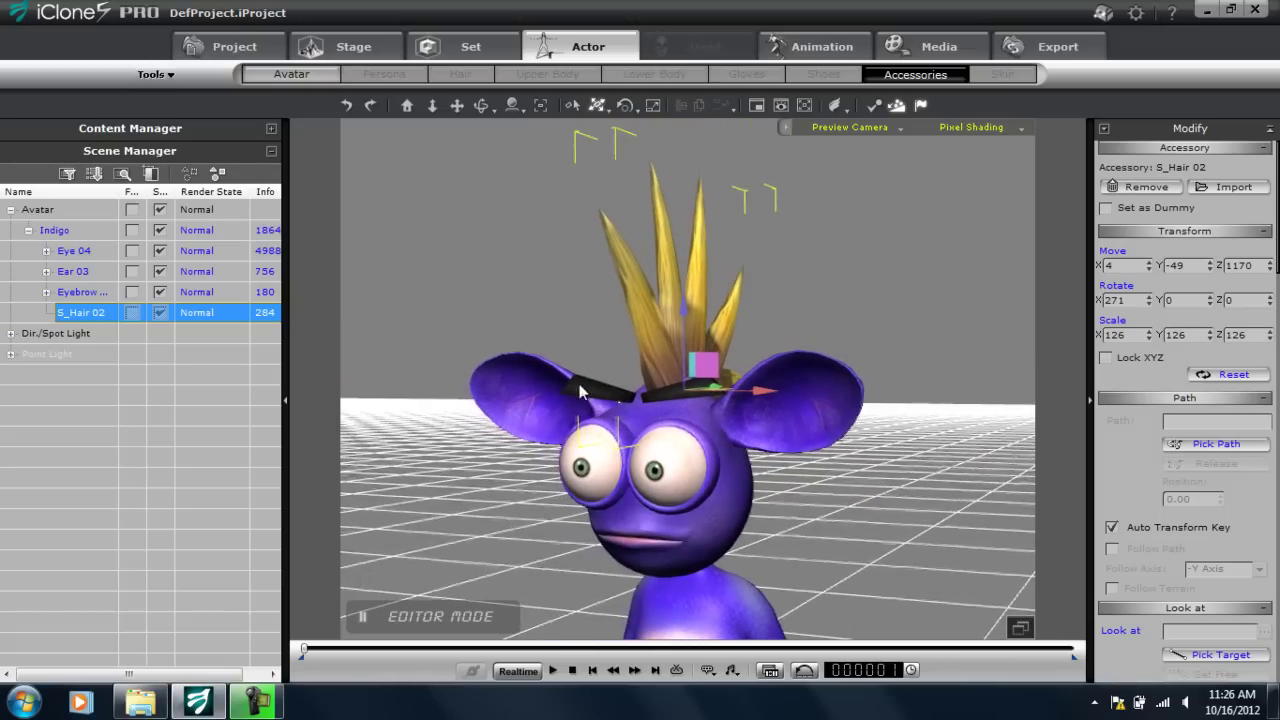
# Bring back the content library and pick the Hair 02 material for editing
pyautogui.click(271, 136)
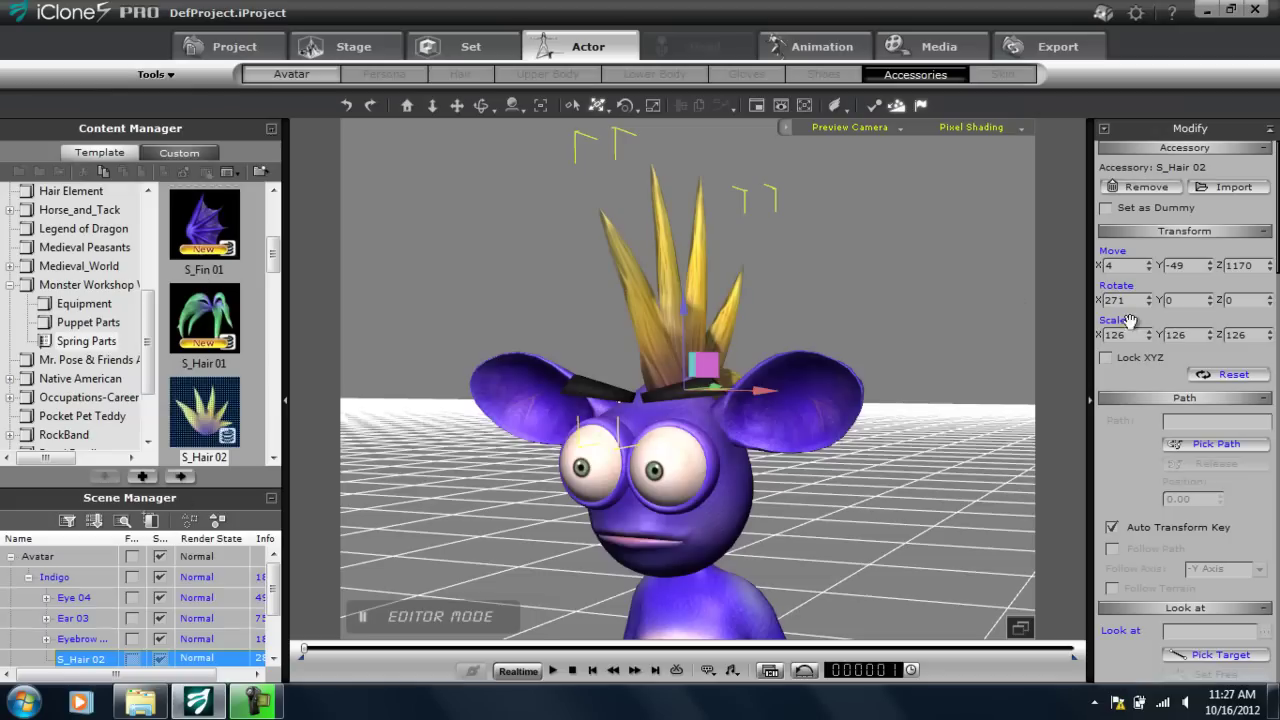
pyautogui.moveTo(1276, 205); pyautogui.dragTo(1277, 455)
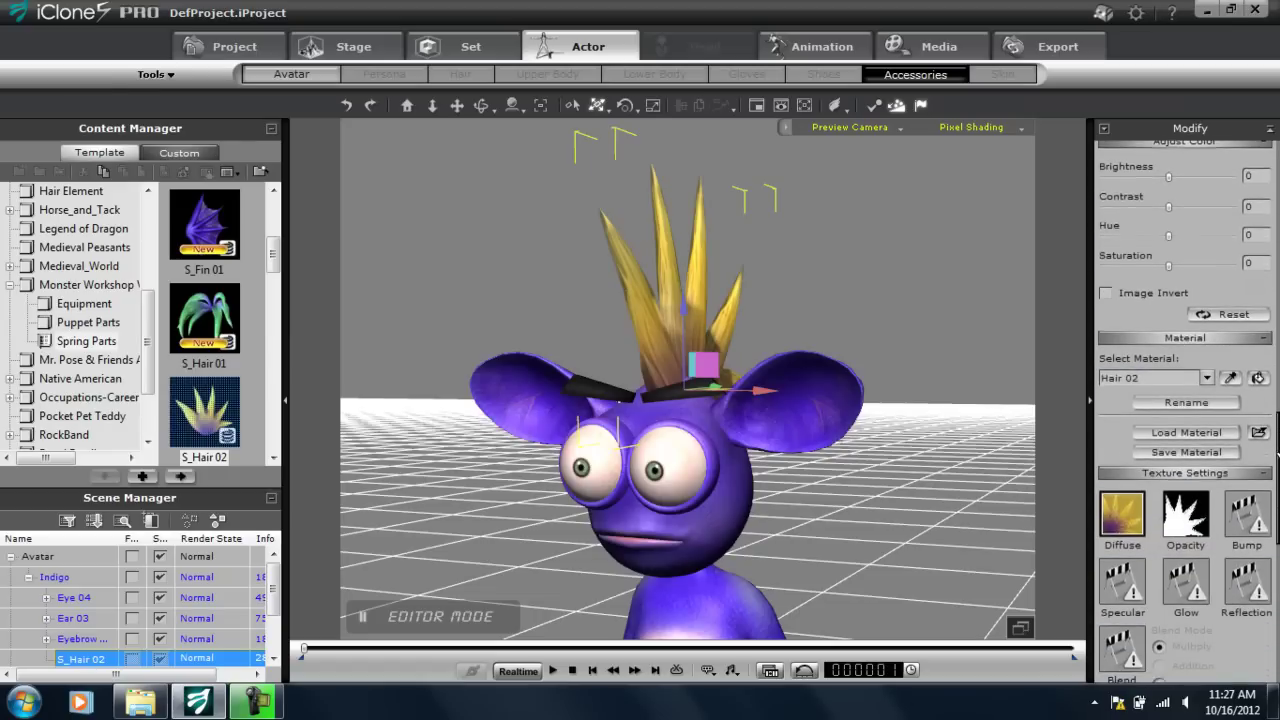
pyautogui.click(1207, 378)
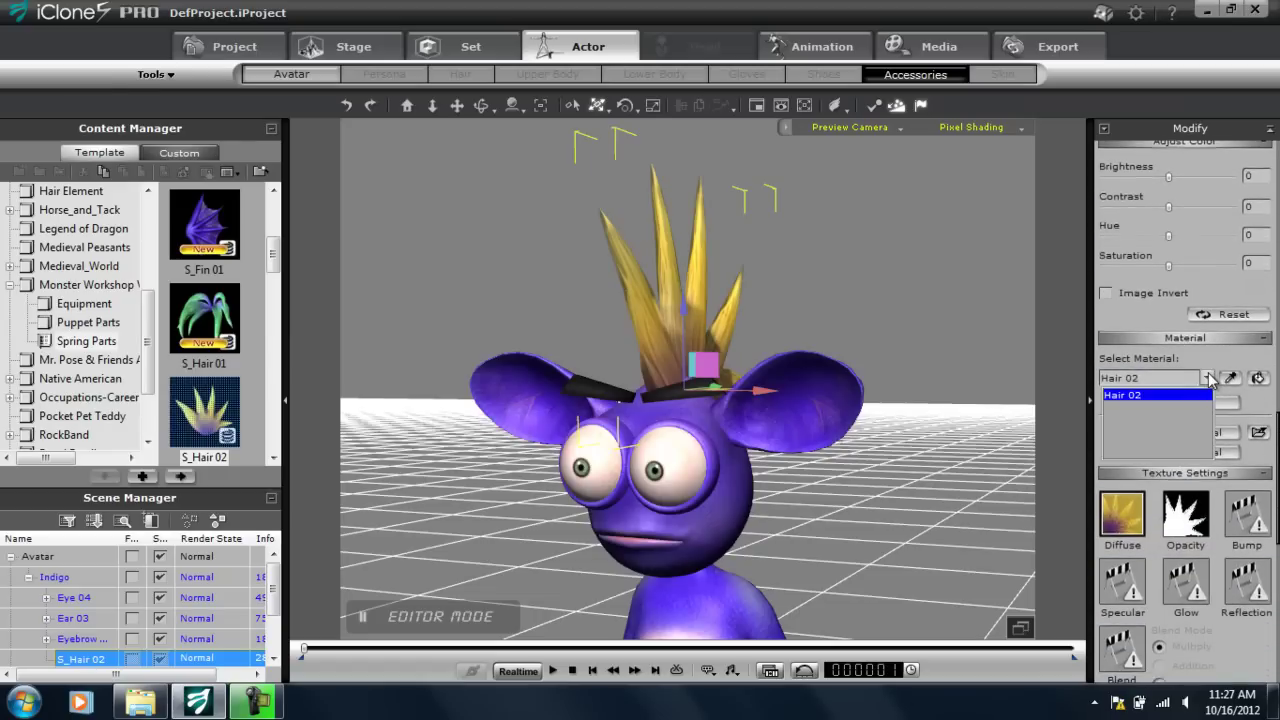
pyautogui.click(1140, 398)
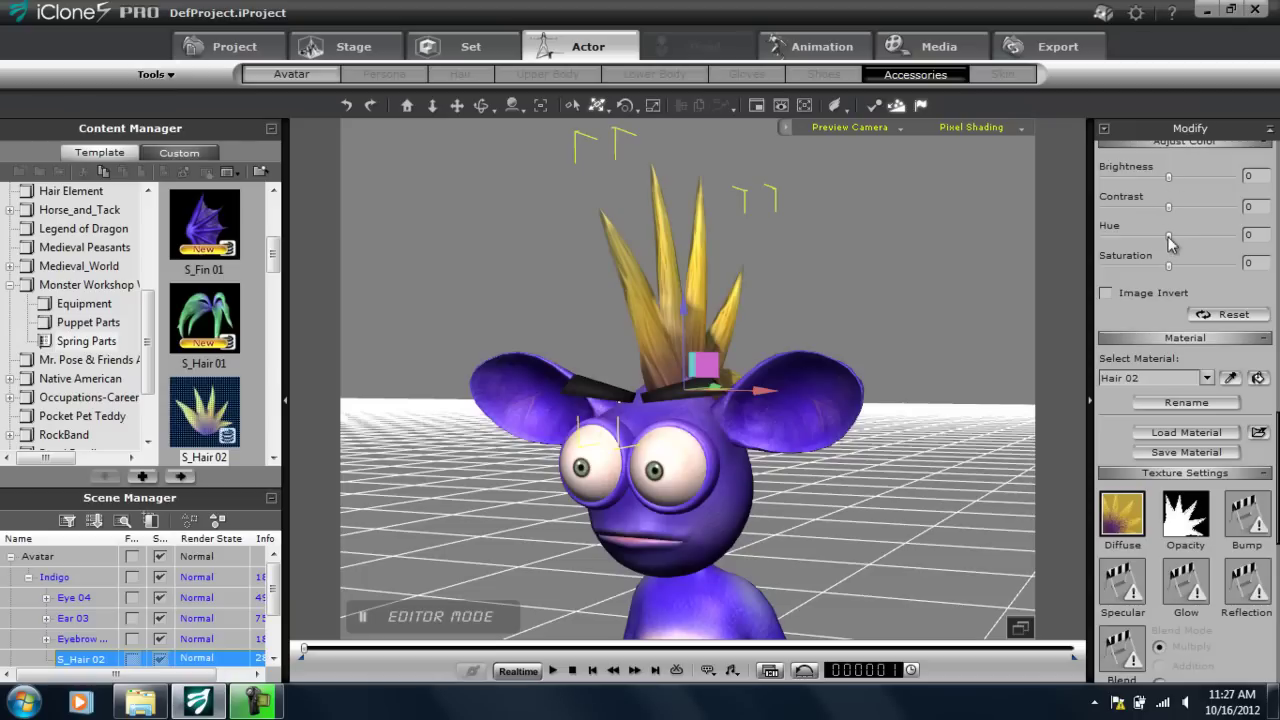
# Set the Hair 02 material to Hue -2, Brightness 32 and Saturation -100
pyautogui.moveTo(1170, 242)
pyautogui.mouseDown()
pyautogui.moveTo(1124, 244)
pyautogui.moveTo(1166, 244)
pyautogui.mouseUp()
pyautogui.moveTo(1170, 181); pyautogui.dragTo(1210, 190)
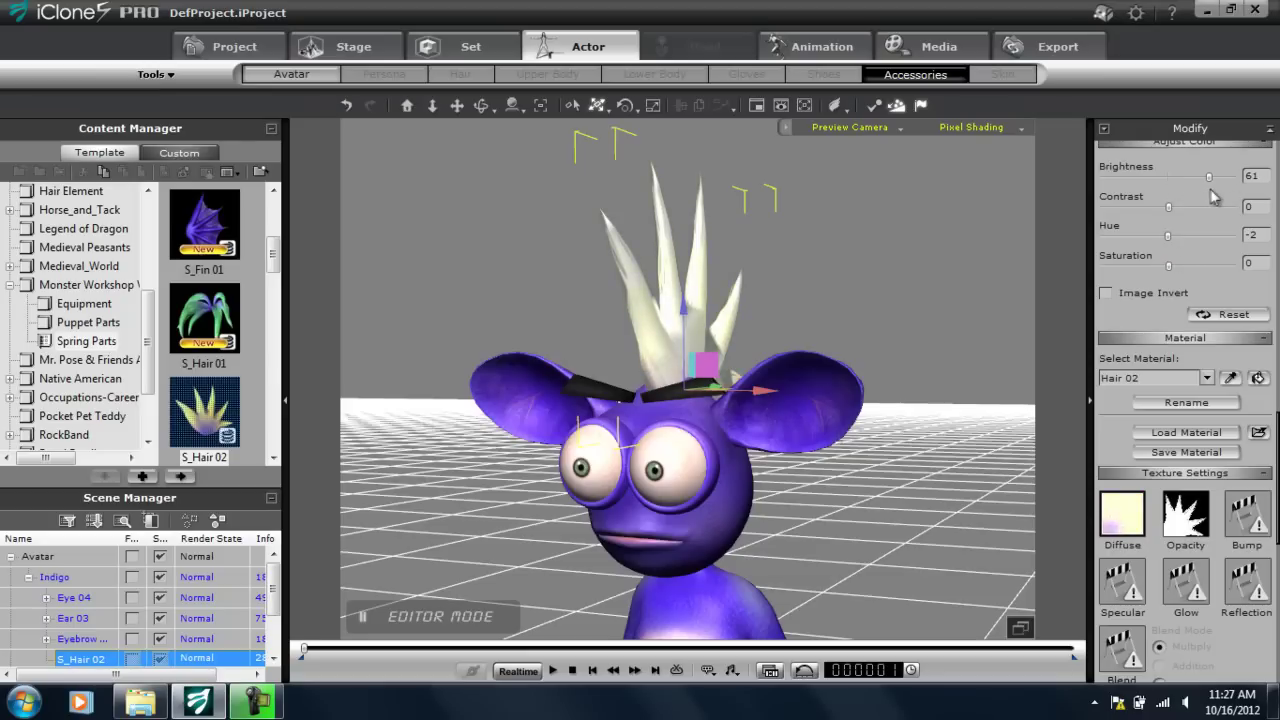
pyautogui.moveTo(1170, 272); pyautogui.dragTo(1055, 262)
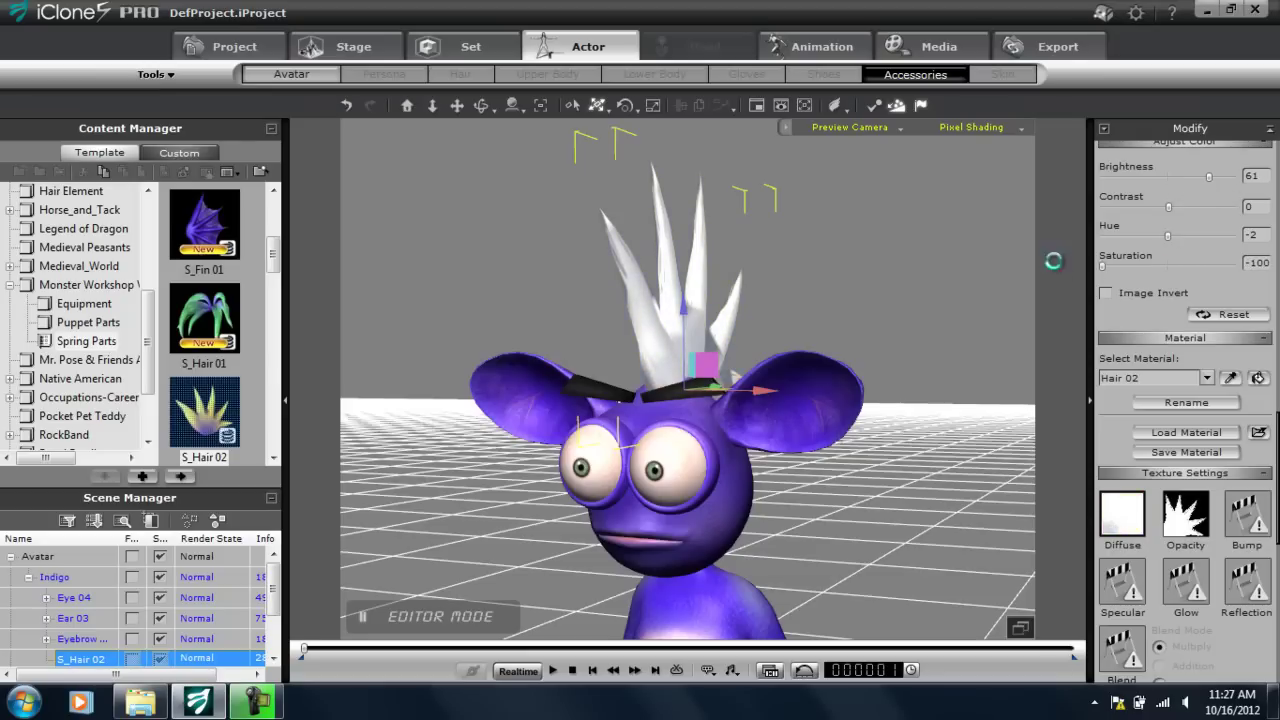
pyautogui.moveTo(1211, 177); pyautogui.dragTo(1195, 190)
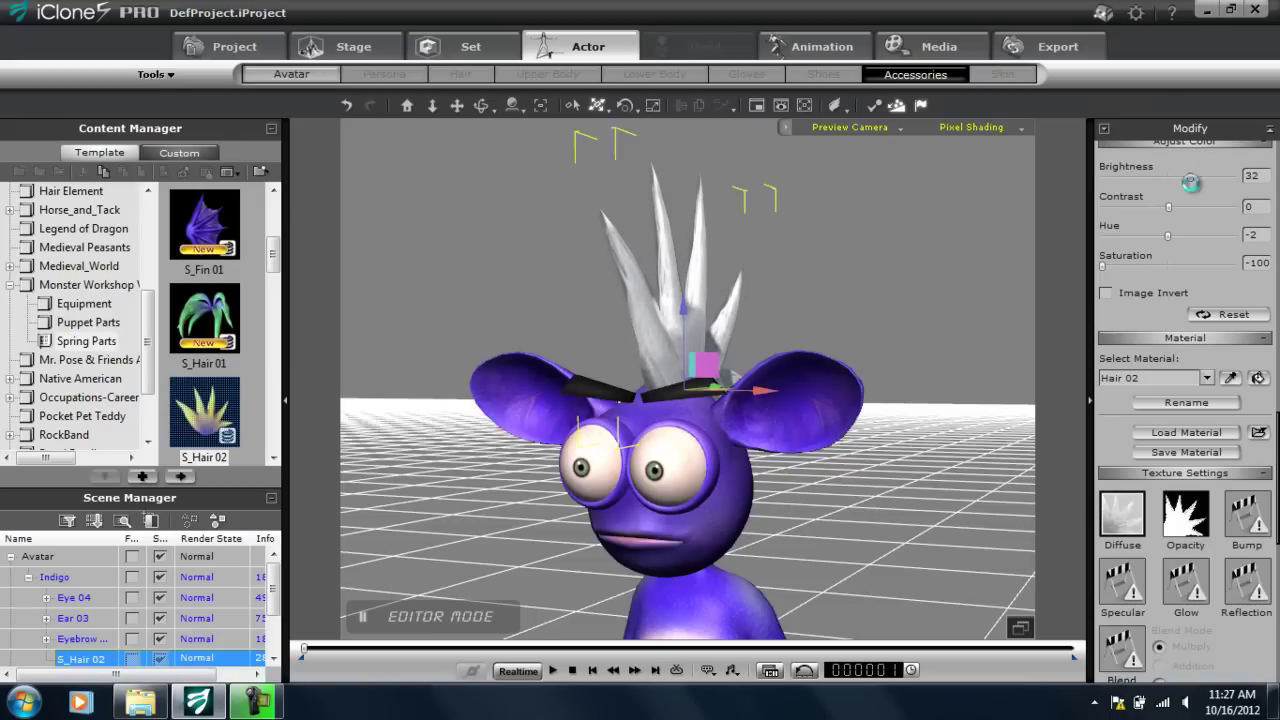
# Select Eye 04 and look through its Iris and Eyelid materials, leaving Eyelid chosen
pyautogui.click(78, 600)
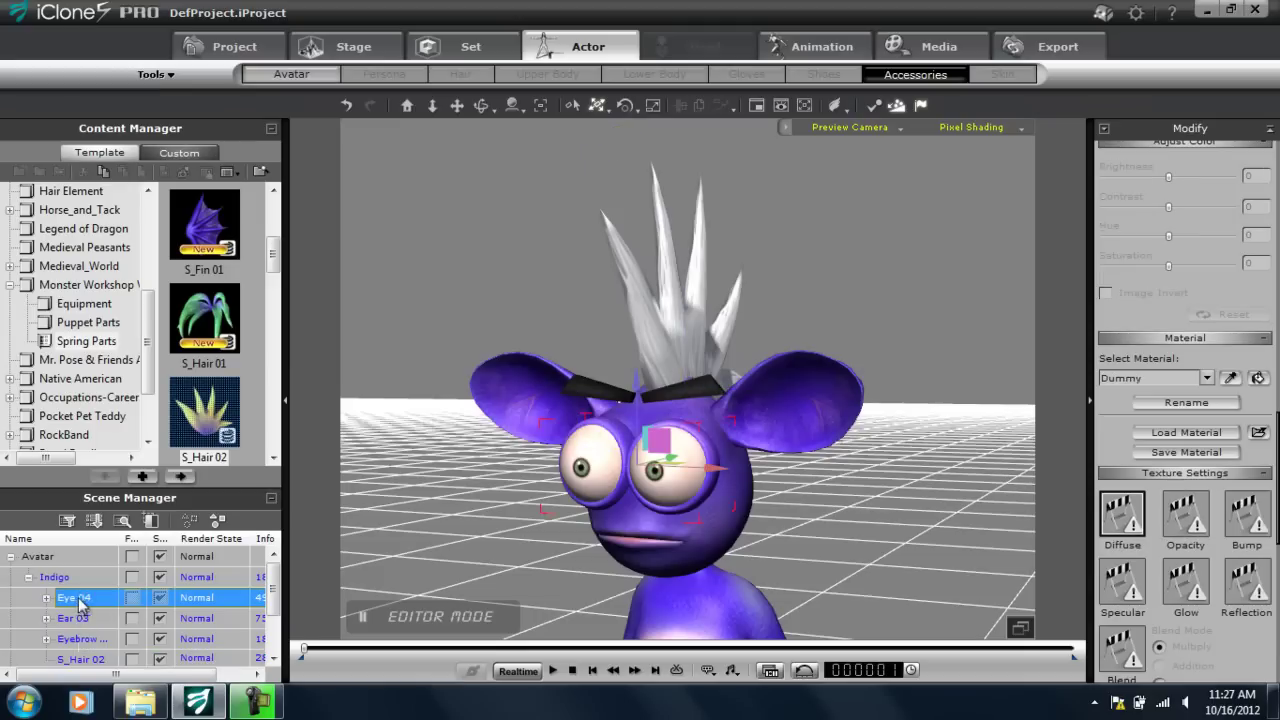
pyautogui.click(1207, 378)
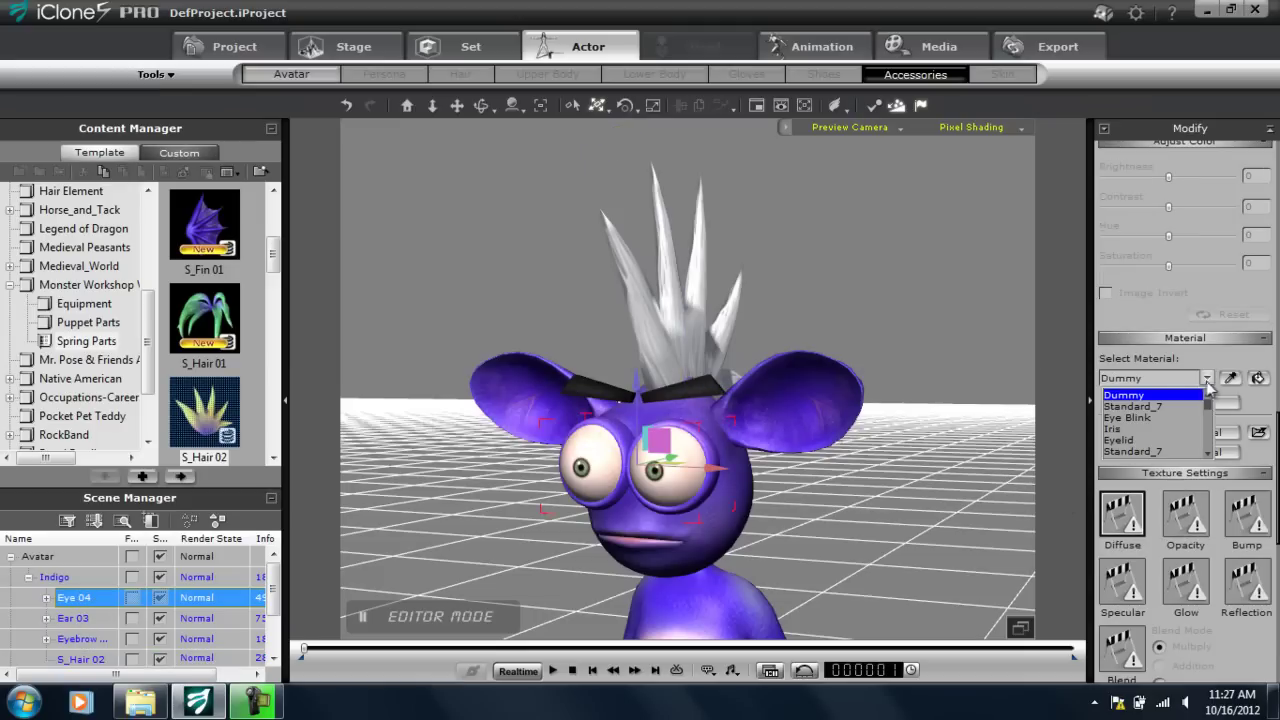
pyautogui.click(1124, 430)
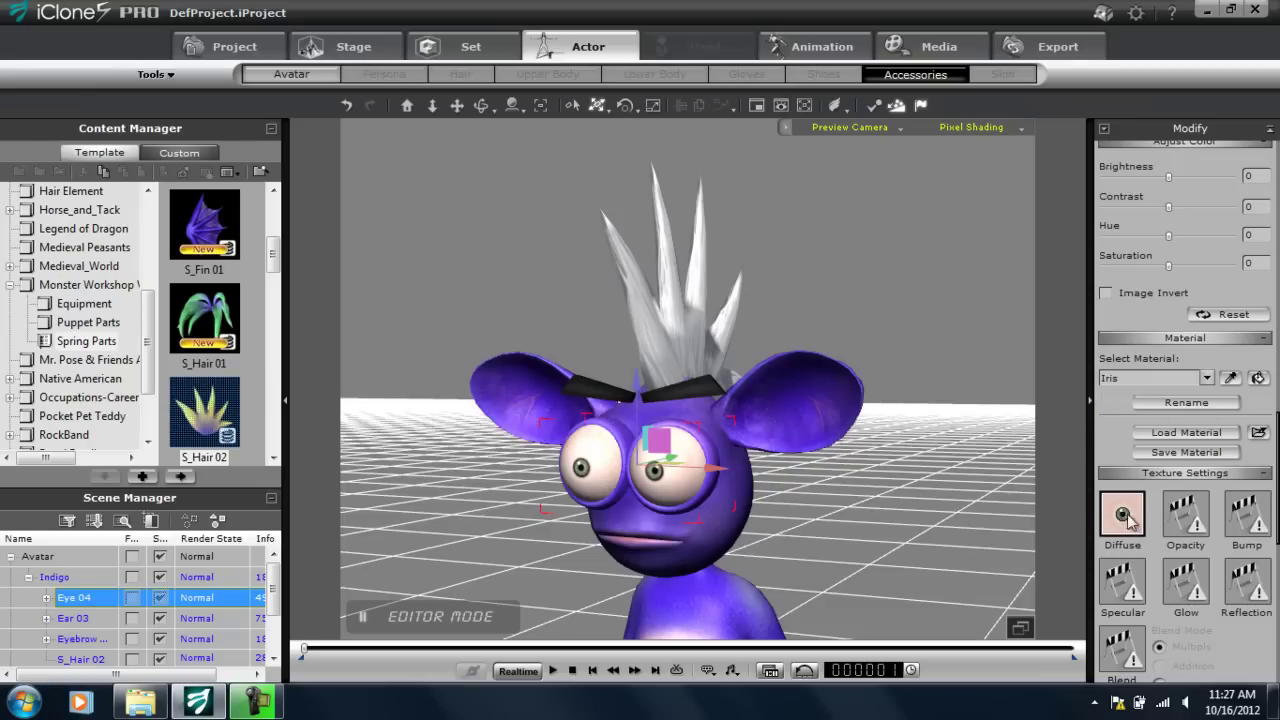
pyautogui.click(1207, 378)
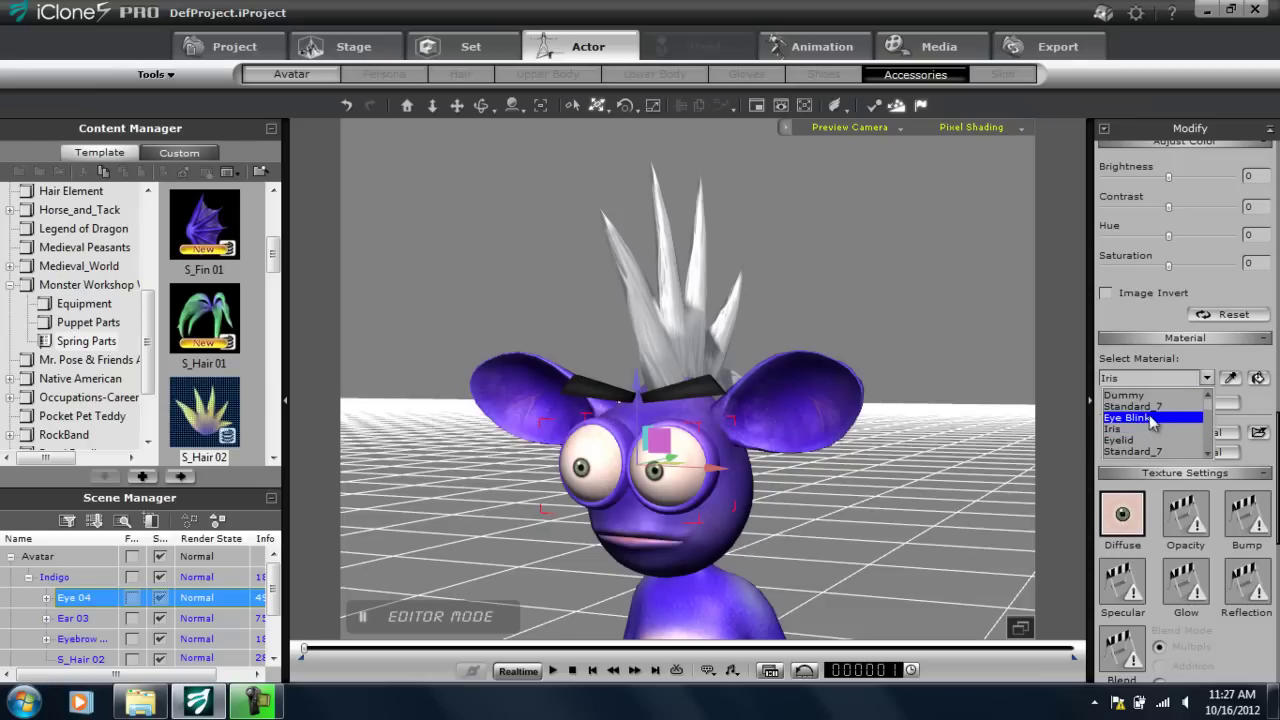
pyautogui.click(1150, 445)
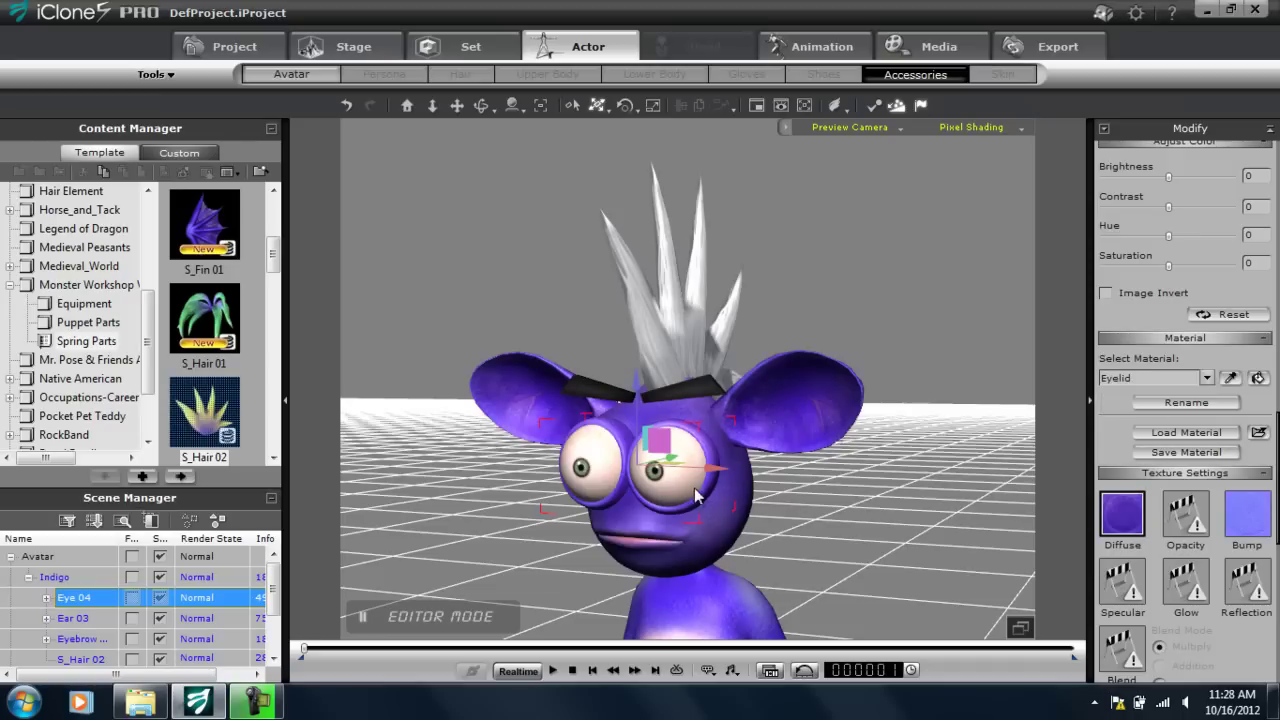
pyautogui.click(1207, 377)
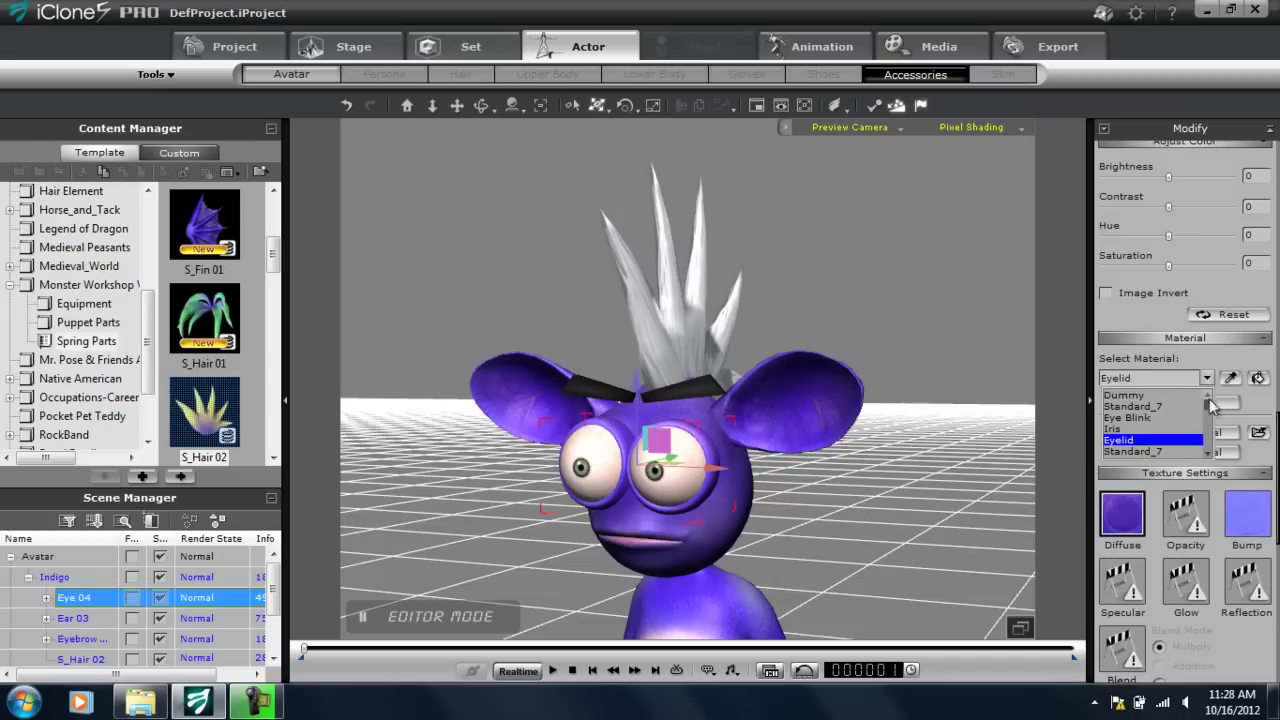
pyautogui.click(1208, 455)
pyautogui.click(1208, 455)
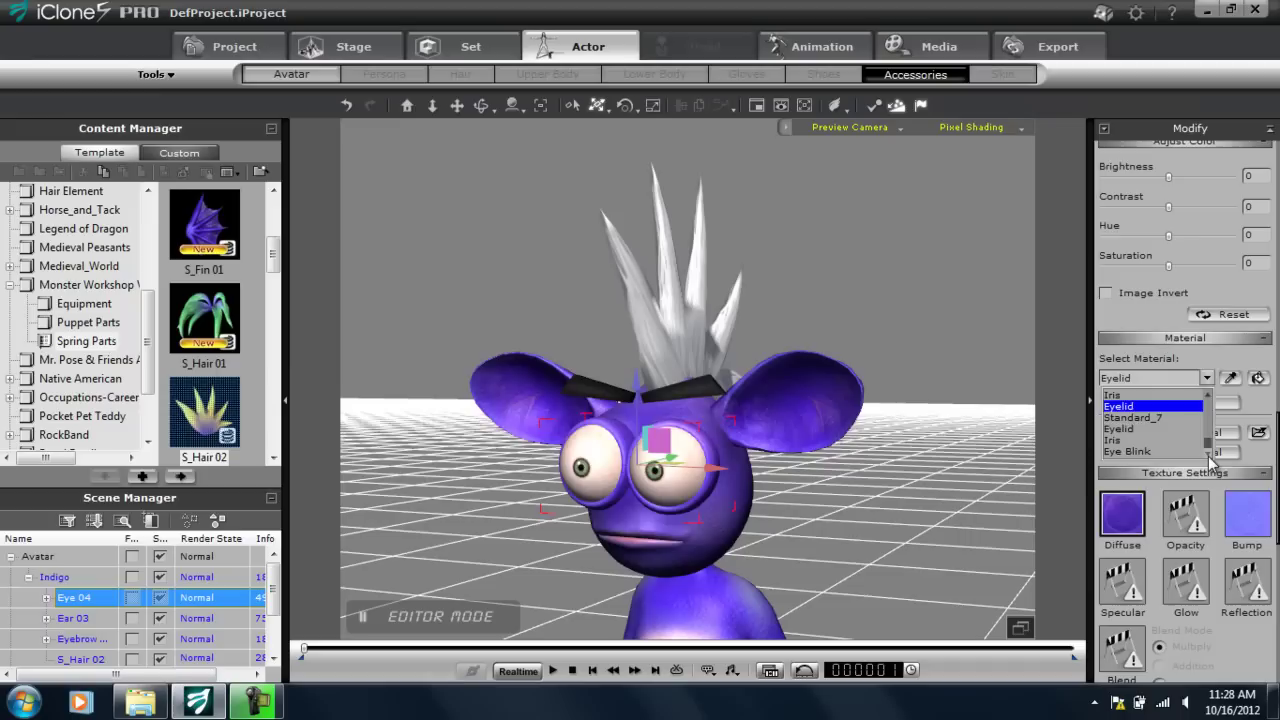
pyautogui.click(1207, 397)
pyautogui.click(1208, 398)
pyautogui.click(1208, 398)
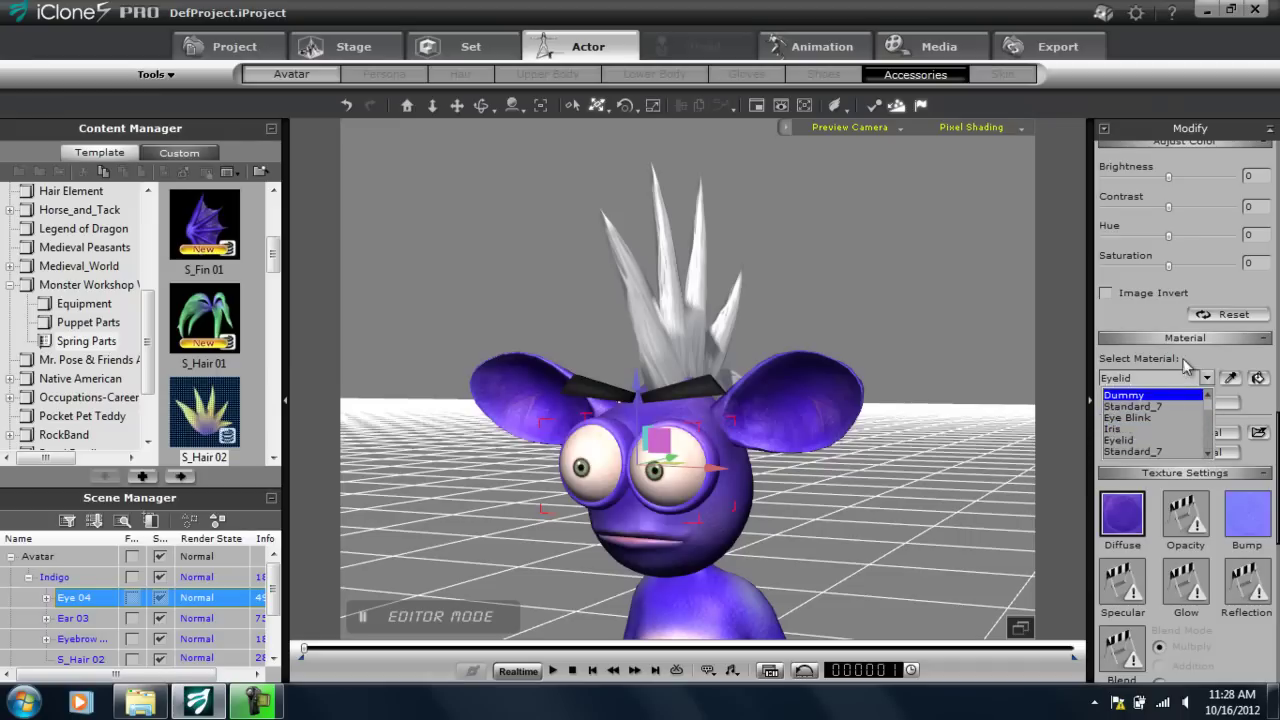
pyautogui.click(1185, 363)
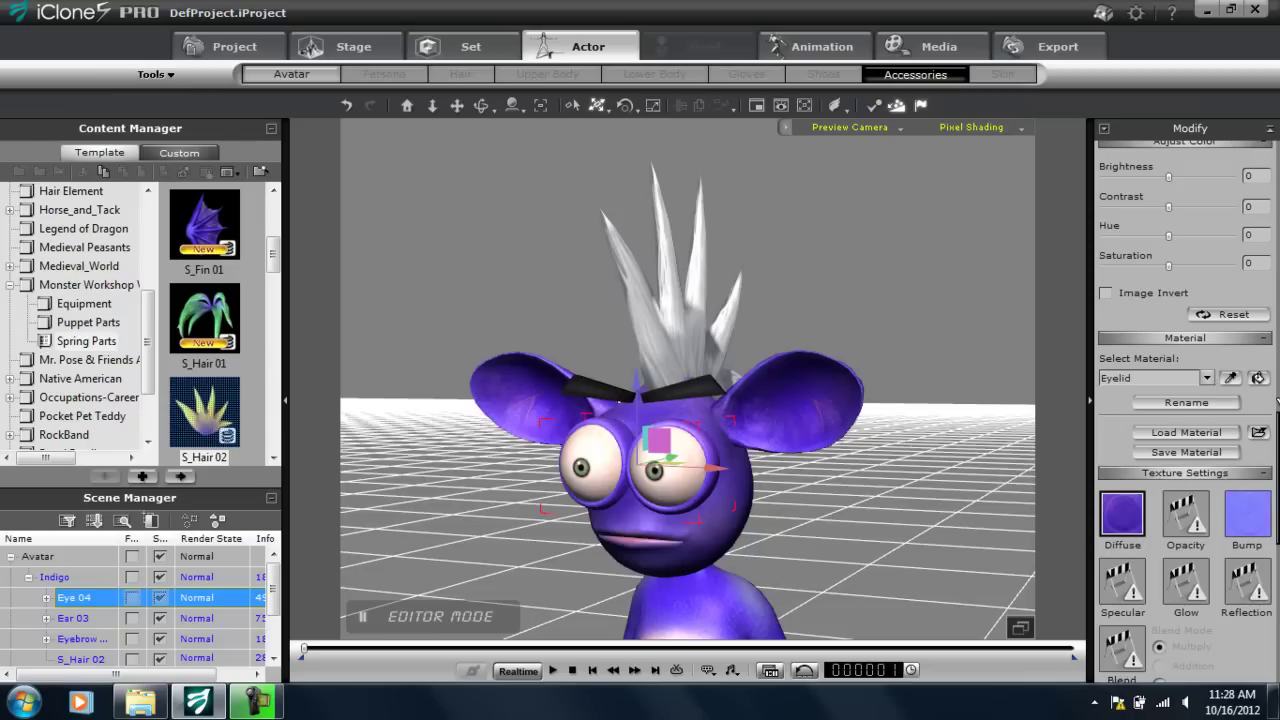
# Select the Indigo avatar, zoom out and look down on the full monster
pyautogui.click(730, 599)
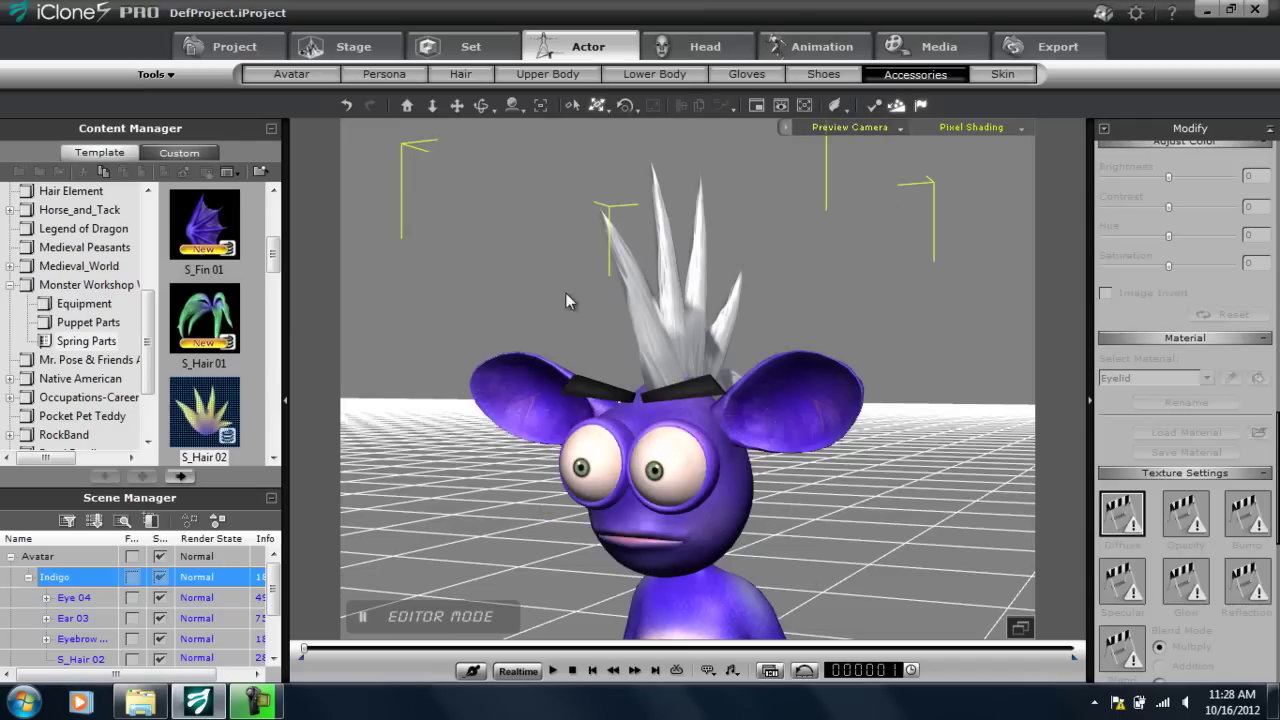
pyautogui.scroll(-5, 652, 474)
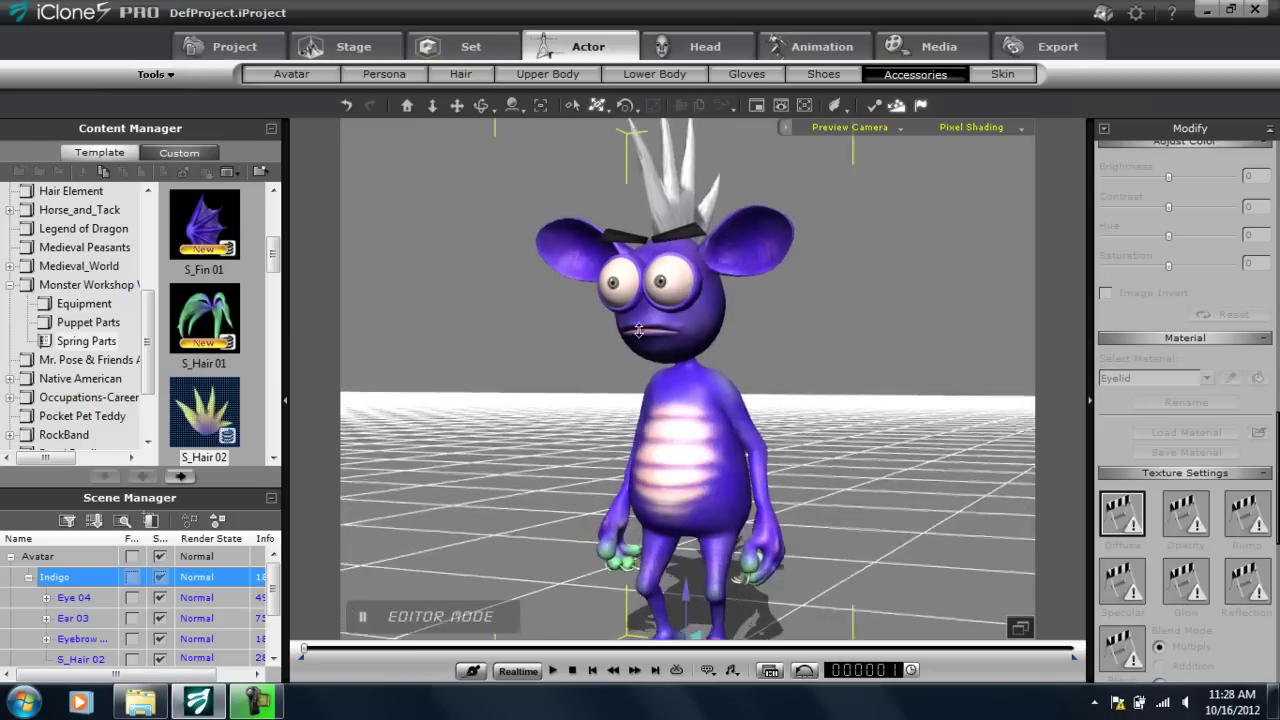
pyautogui.moveTo(764, 430); pyautogui.dragTo(677, 546, button='right')
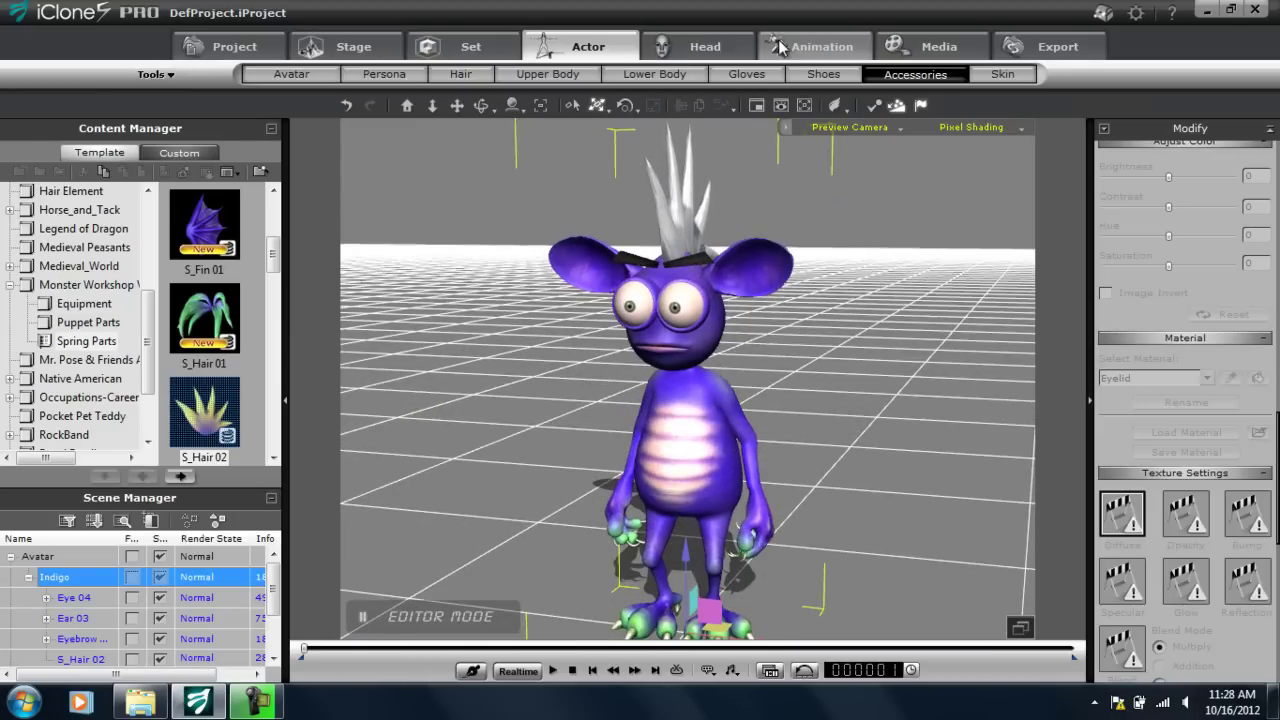
# Set Indigo's head to puppet with Primary Rotation (5) and preview it without recording
pyautogui.click(806, 53)
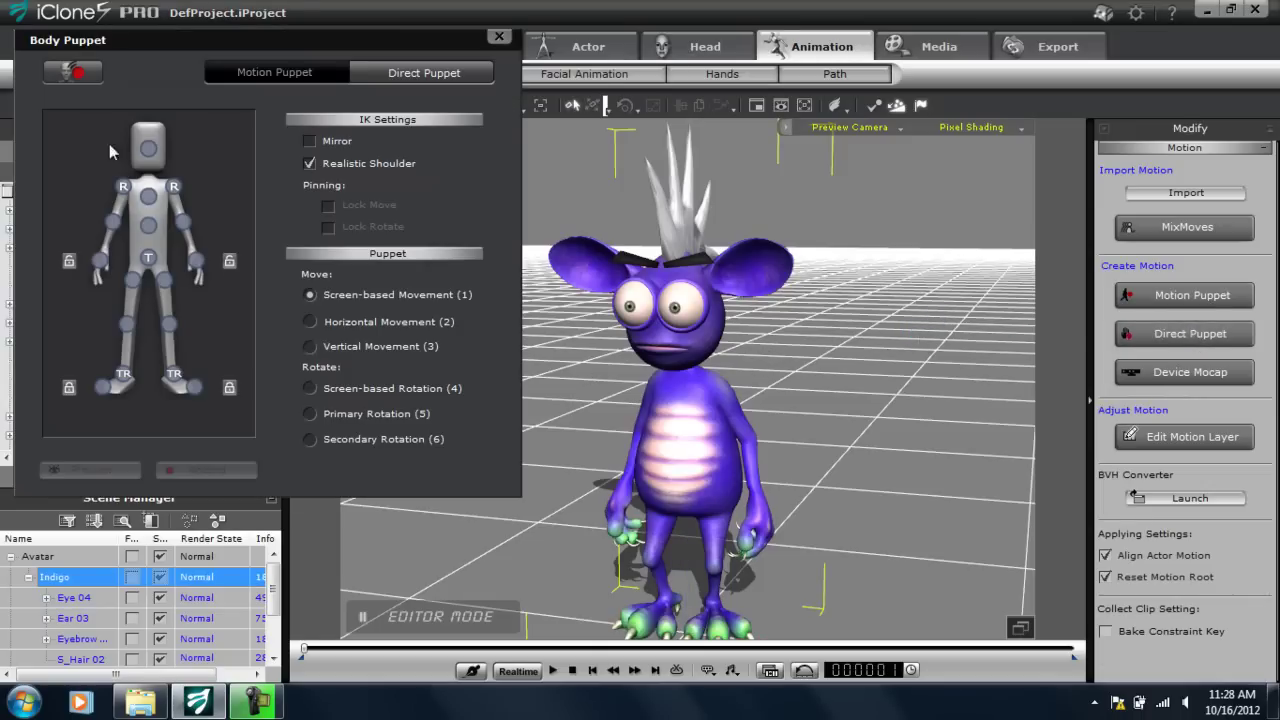
pyautogui.click(143, 151)
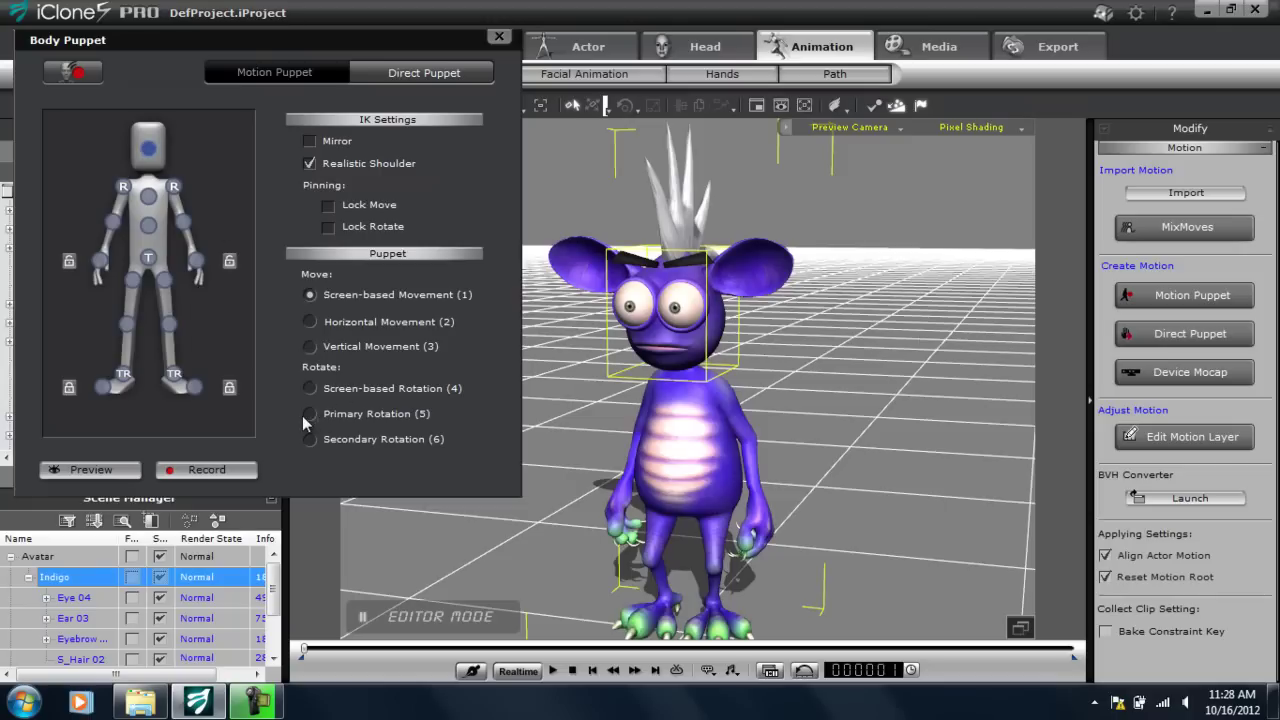
pyautogui.click(309, 413)
pyautogui.click(90, 469)
pyautogui.press('space')
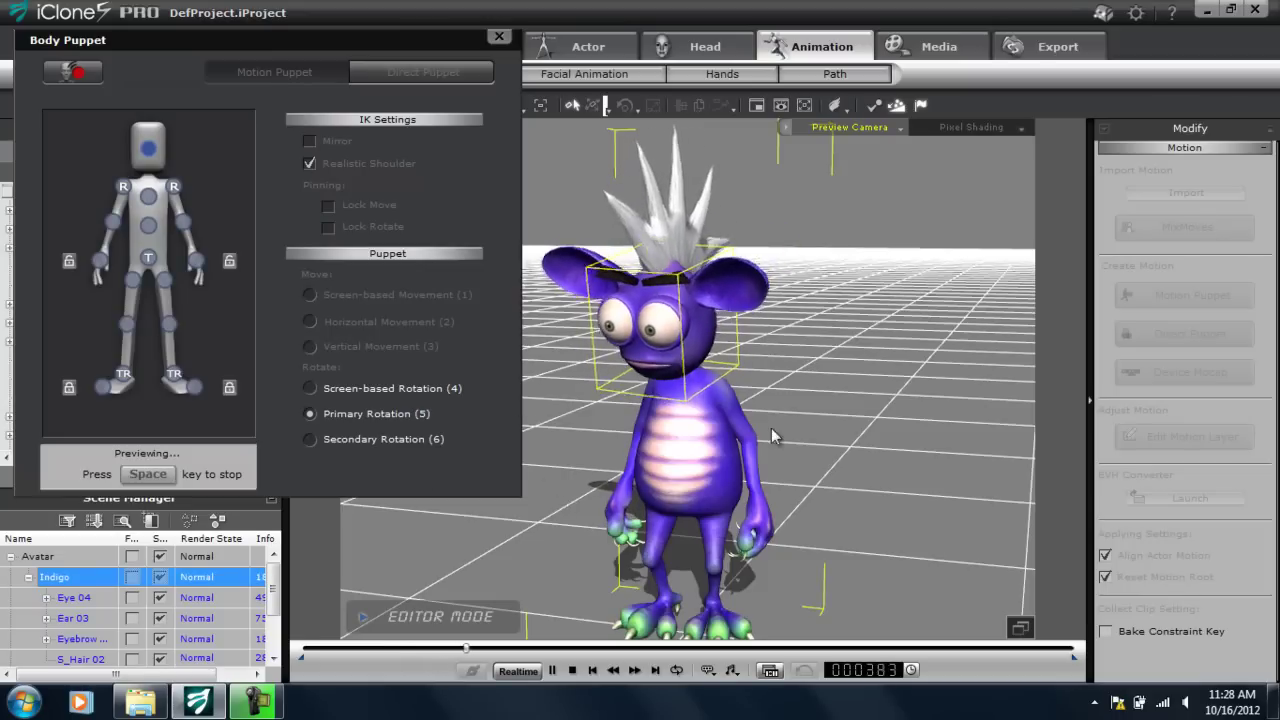
pyautogui.press('space')
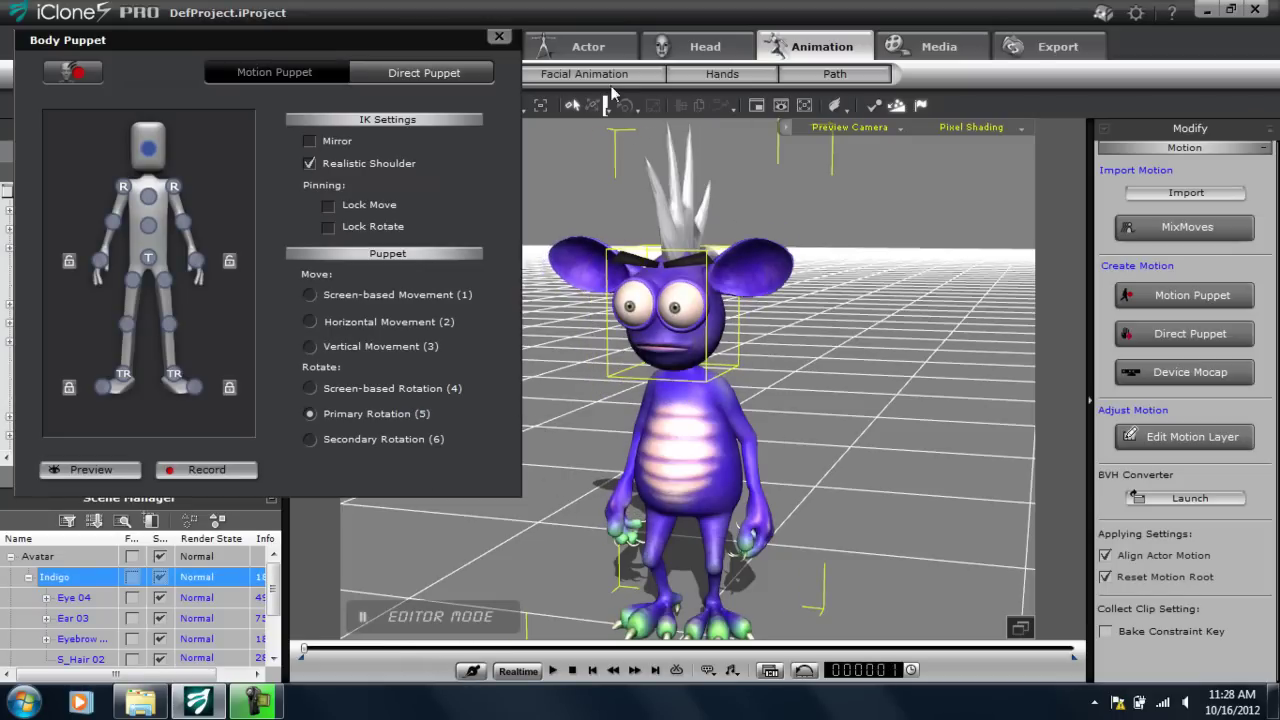
# Add the 0_Puppet Controller prop from the Monster Workshop folder to the scene
pyautogui.click(498, 36)
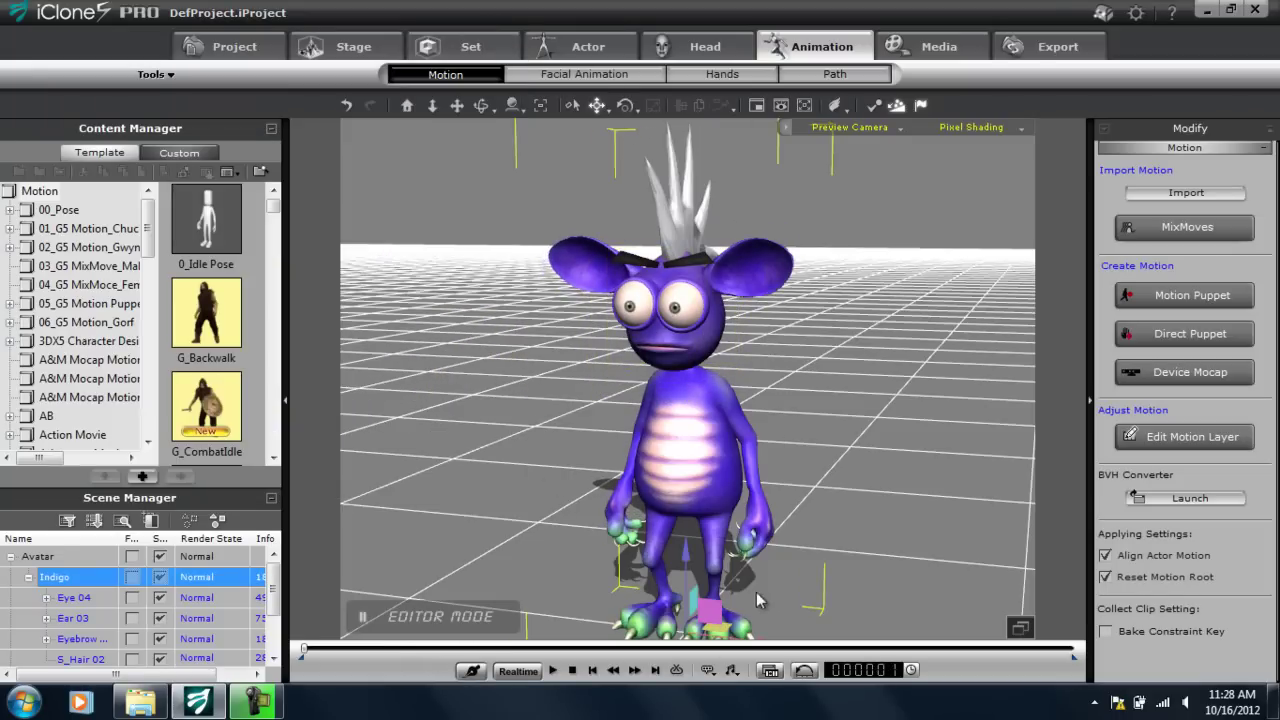
pyautogui.click(465, 50)
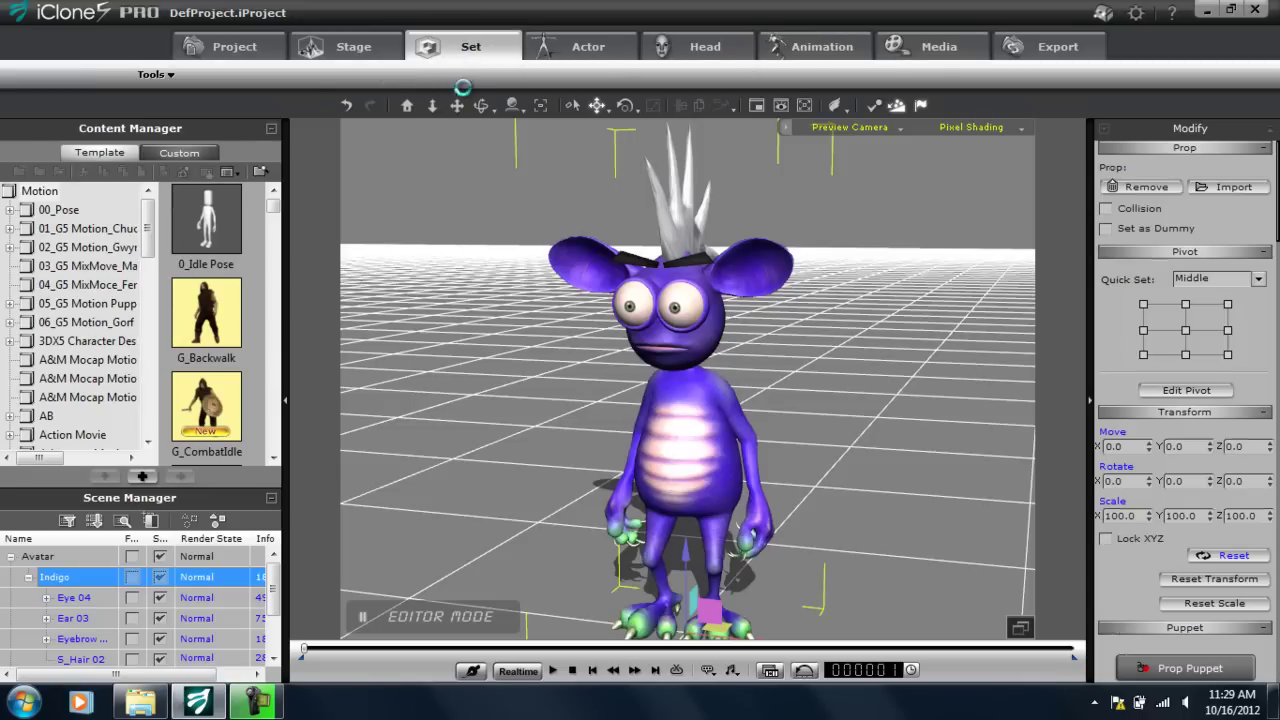
pyautogui.moveTo(148, 218); pyautogui.dragTo(146, 343)
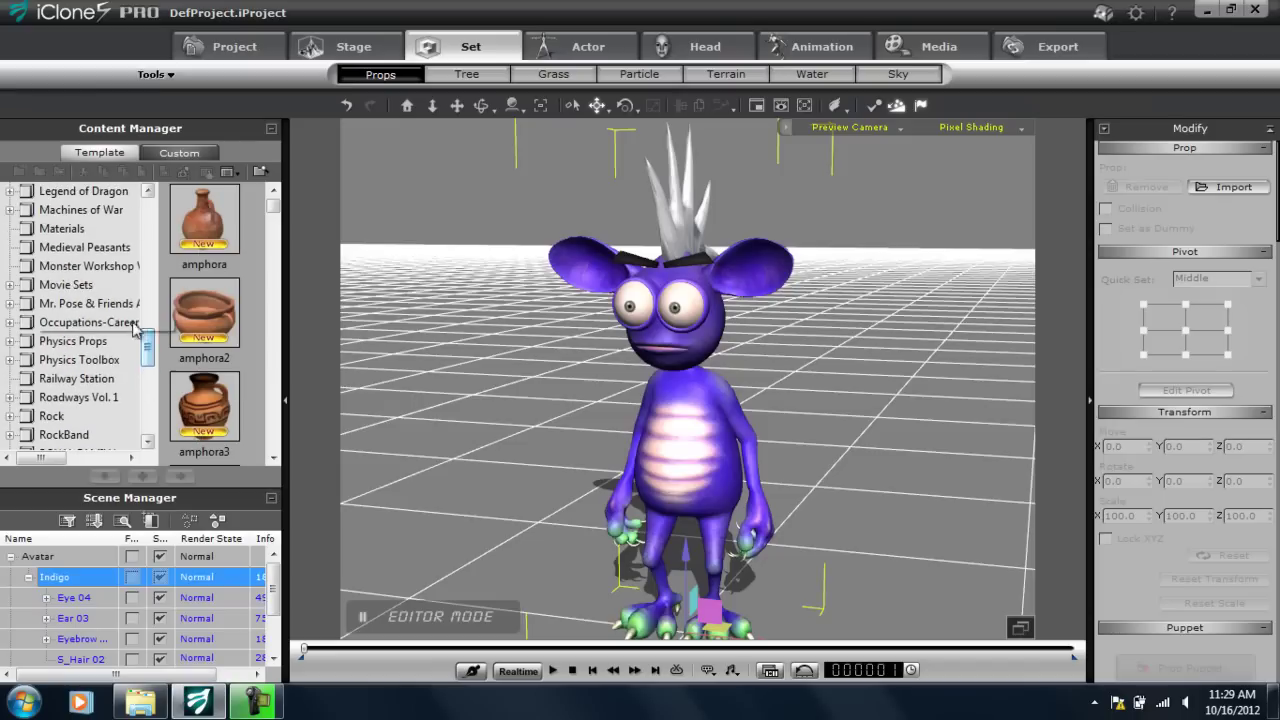
pyautogui.click(103, 260)
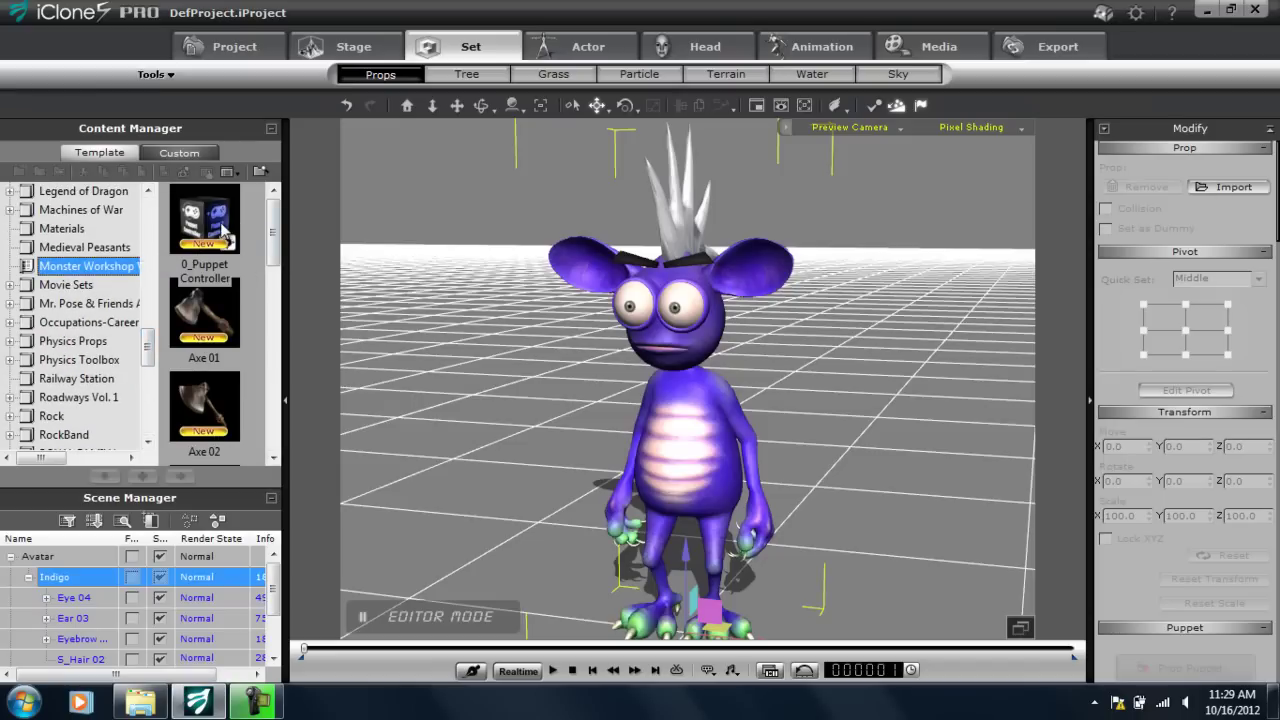
pyautogui.doubleClick(218, 228)
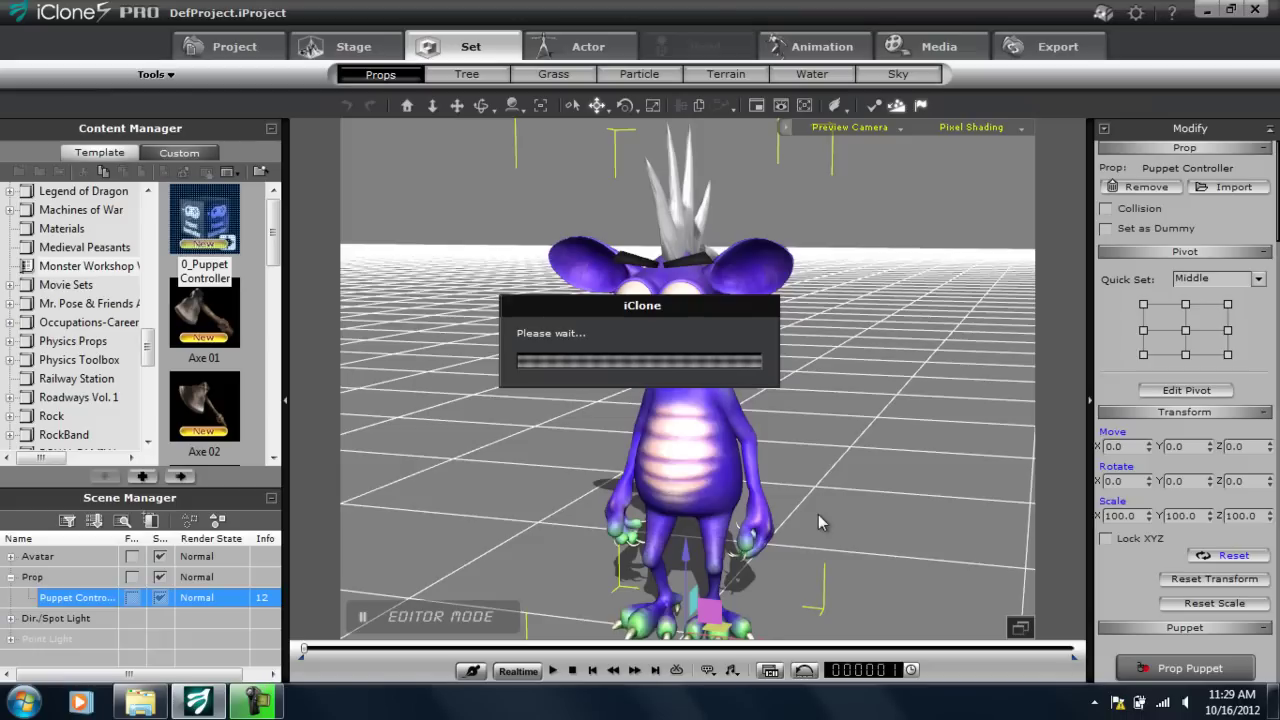
# Toggle the Puppet Controller's visibility, close the Avatar Toolkit, and bring up its Script menu
pyautogui.moveTo(800, 541); pyautogui.dragTo(955, 438, button='right')
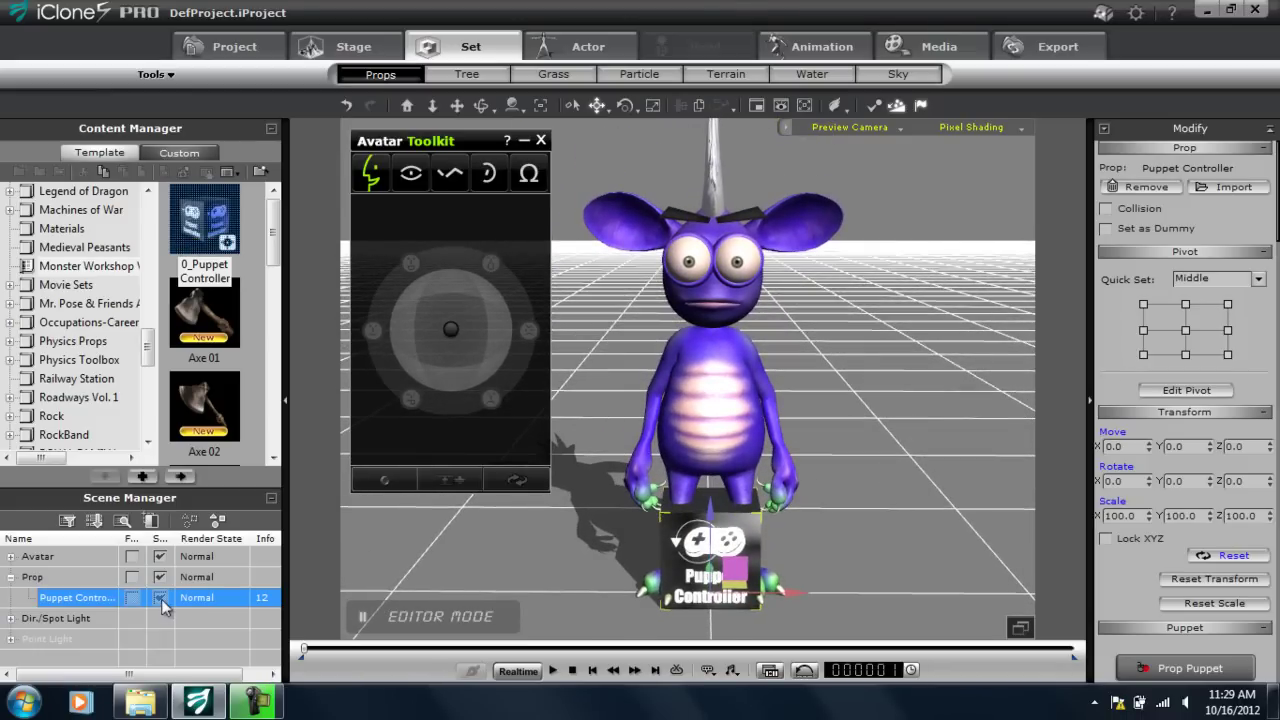
pyautogui.click(160, 598)
pyautogui.click(160, 598)
pyautogui.click(541, 141)
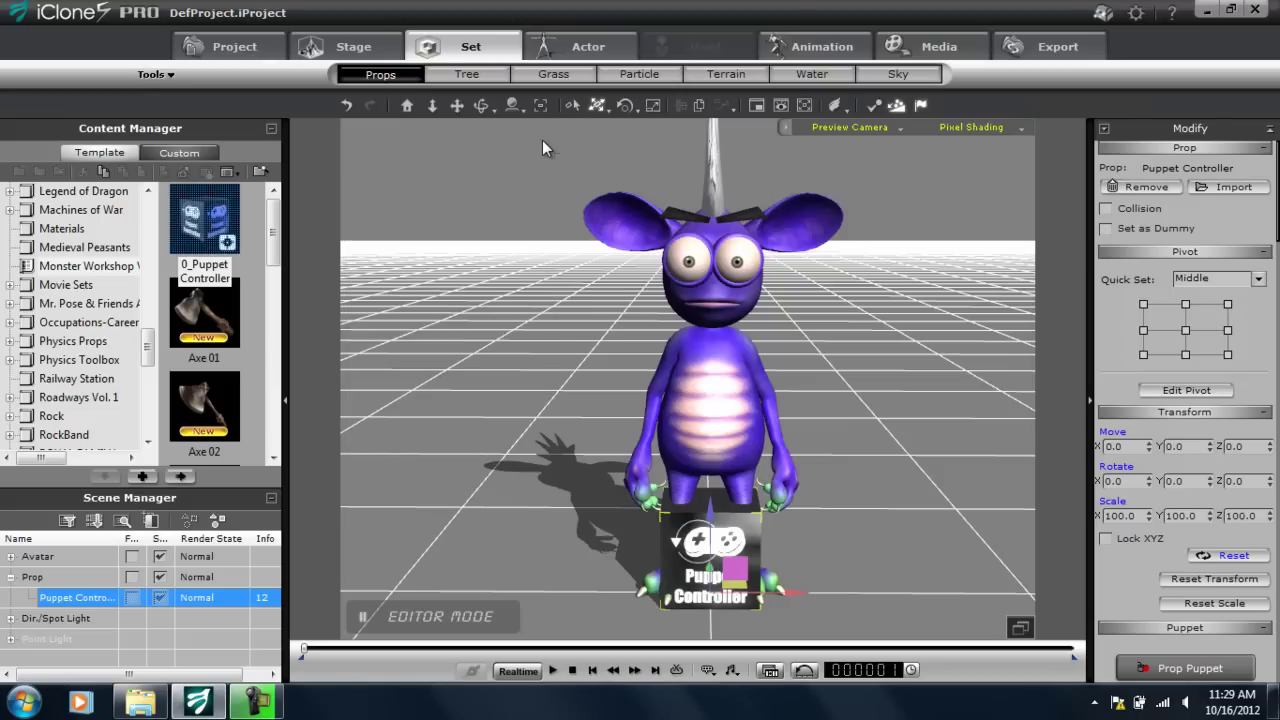
pyautogui.rightClick(727, 537)
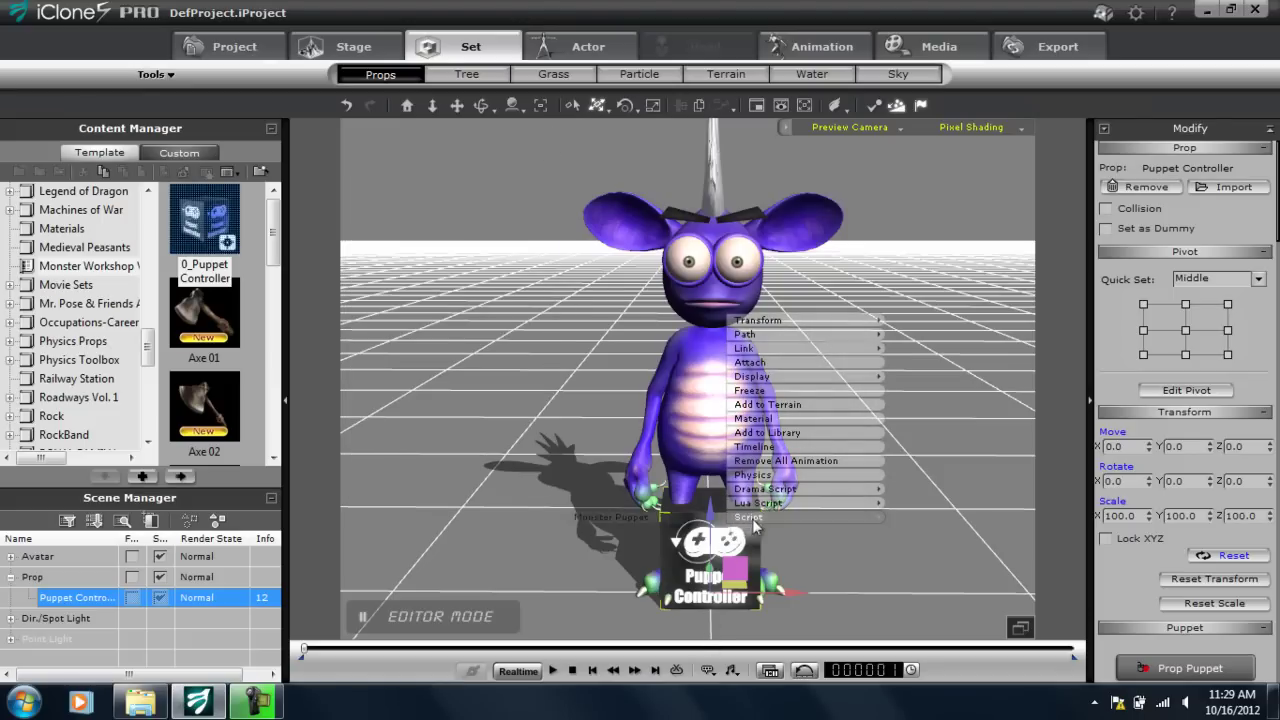
pyautogui.moveTo(765, 518)
# Run the Monster Puppet script, zoom onto Indigo's face, and drag the face puck toward an expression
pyautogui.click(690, 517)
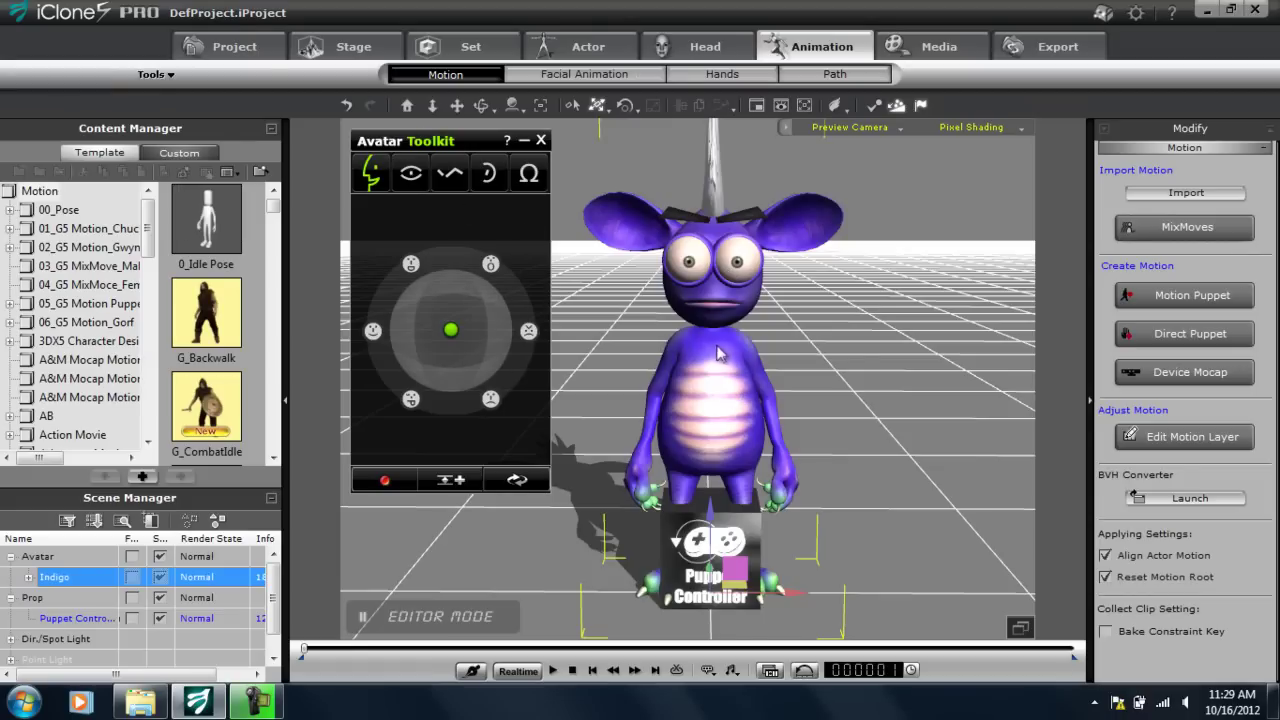
pyautogui.moveTo(738, 345); pyautogui.dragTo(776, 495, button='middle')
pyautogui.scroll(6, 776, 495)
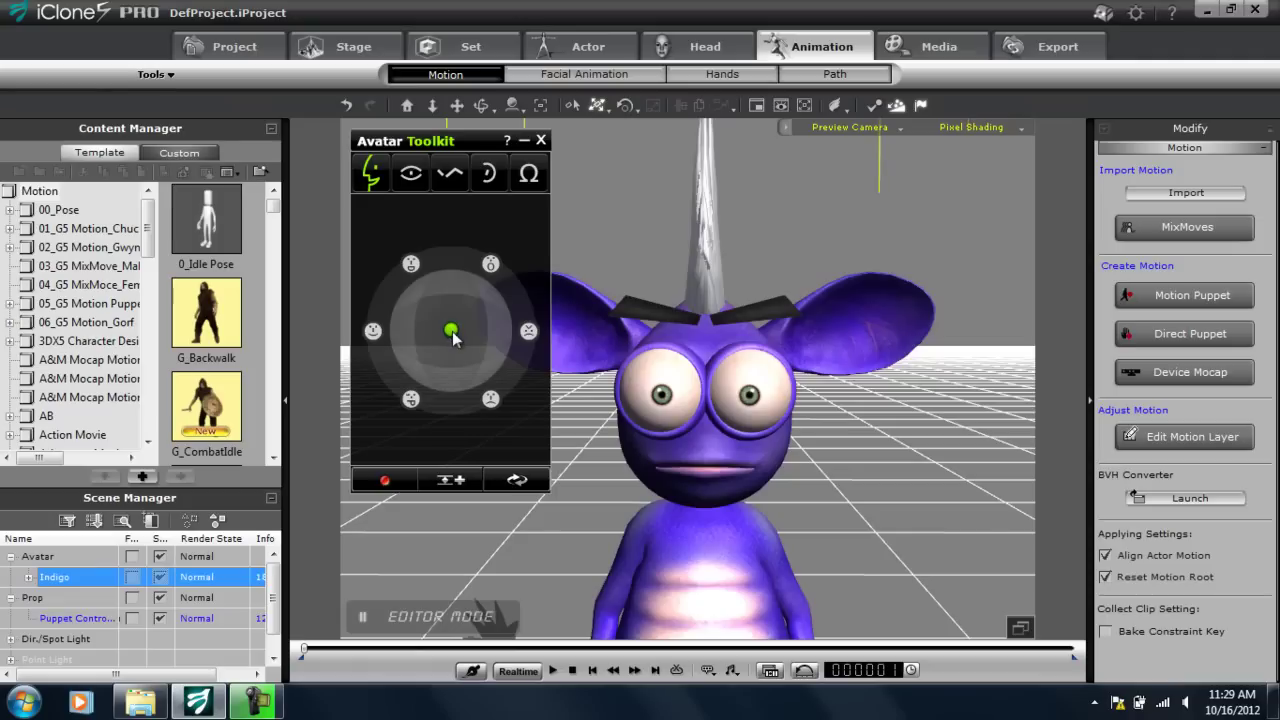
pyautogui.moveTo(452, 337)
pyautogui.mouseDown()
pyautogui.moveTo(507, 343)
pyautogui.moveTo(488, 397)
pyautogui.moveTo(428, 400)
pyautogui.moveTo(503, 334)
pyautogui.moveTo(489, 271)
pyautogui.moveTo(398, 295)
pyautogui.moveTo(470, 357)
pyautogui.moveTo(471, 303)
pyautogui.moveTo(414, 266)
pyautogui.moveTo(372, 334)
pyautogui.moveTo(416, 396)
pyautogui.moveTo(486, 394)
pyautogui.moveTo(510, 316)
pyautogui.moveTo(471, 271)
pyautogui.moveTo(417, 309)
pyautogui.moveTo(443, 343)
pyautogui.moveTo(495, 340)
pyautogui.moveTo(500, 316)
pyautogui.moveTo(513, 340)
pyautogui.moveTo(493, 273)
pyautogui.moveTo(515, 338)
pyautogui.moveTo(489, 291)
pyautogui.moveTo(457, 343)
pyautogui.moveTo(485, 397)
pyautogui.moveTo(492, 352)
pyautogui.moveTo(470, 337)
pyautogui.mouseUp()
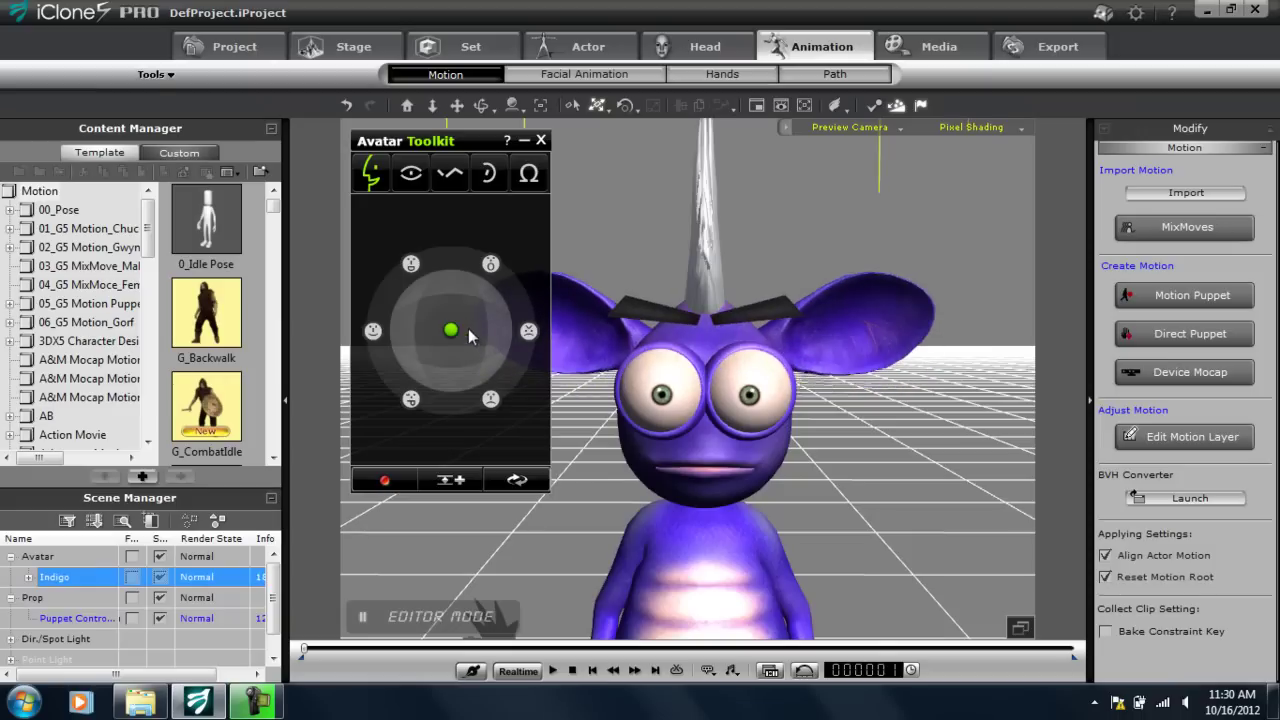
# Steer Indigo's Eye 04 gaze, trying inverted movement and controlling one eye at a time
pyautogui.click(413, 173)
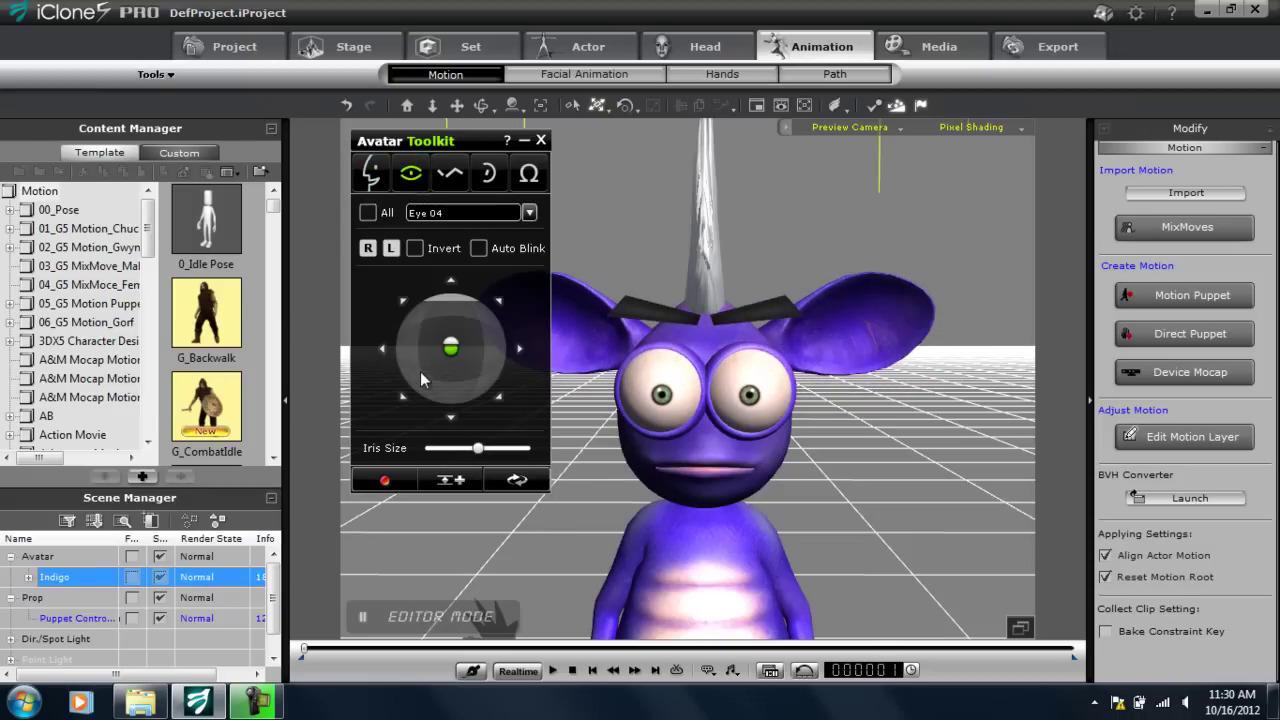
pyautogui.moveTo(446, 368); pyautogui.dragTo(450, 279)
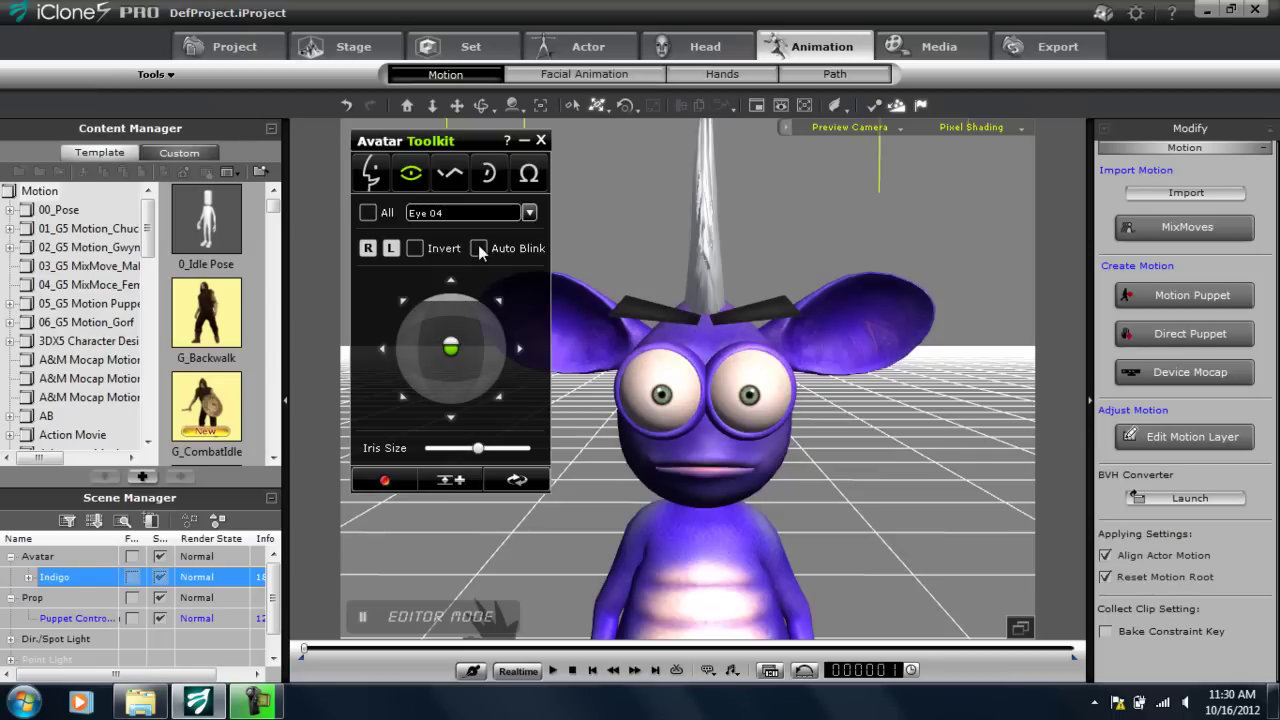
pyautogui.click(415, 249)
pyautogui.moveTo(451, 360)
pyautogui.mouseDown()
pyautogui.moveTo(460, 350)
pyautogui.moveTo(446, 335)
pyautogui.moveTo(440, 373)
pyautogui.moveTo(485, 365)
pyautogui.moveTo(470, 338)
pyautogui.moveTo(455, 345)
pyautogui.moveTo(466, 360)
pyautogui.moveTo(455, 352)
pyautogui.moveTo(466, 338)
pyautogui.moveTo(440, 348)
pyautogui.moveTo(463, 325)
pyautogui.moveTo(477, 371)
pyautogui.moveTo(443, 343)
pyautogui.moveTo(461, 356)
pyautogui.mouseUp()
pyautogui.click(391, 247)
pyautogui.click(368, 248)
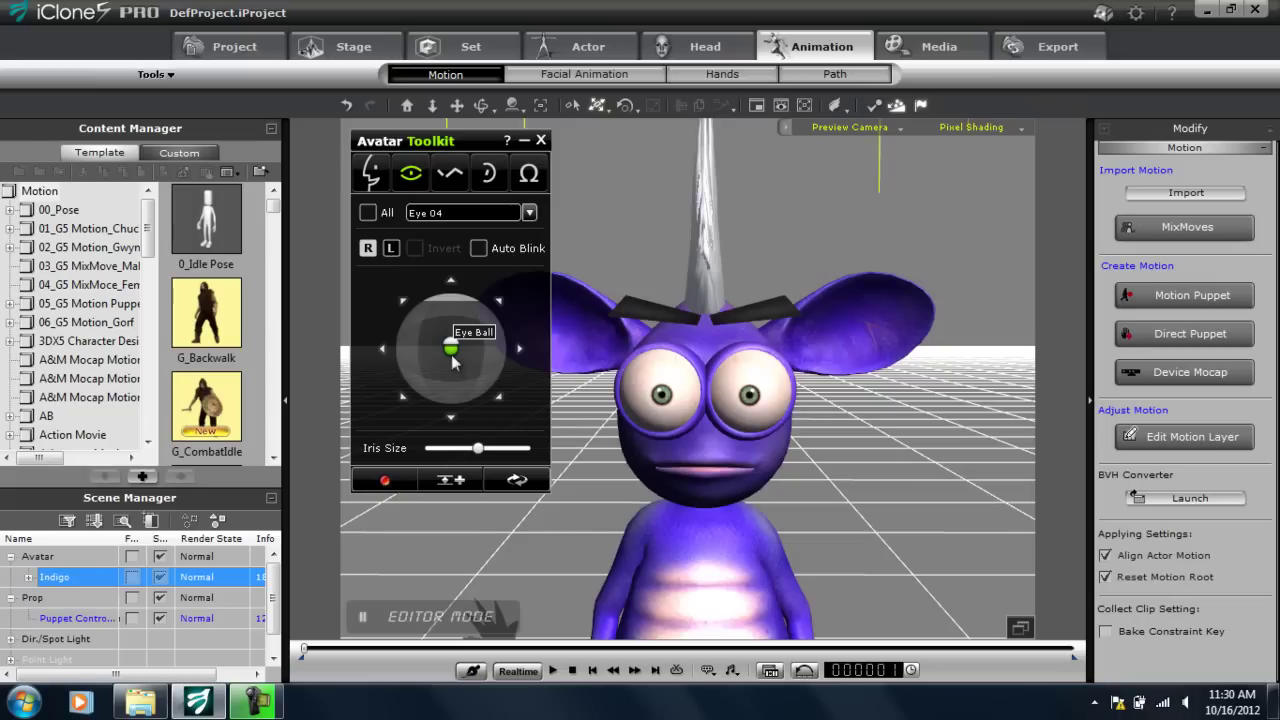
pyautogui.moveTo(453, 358)
pyautogui.mouseDown()
pyautogui.moveTo(448, 345)
pyautogui.moveTo(458, 360)
pyautogui.moveTo(421, 365)
pyautogui.moveTo(464, 375)
pyautogui.moveTo(451, 350)
pyautogui.mouseUp()
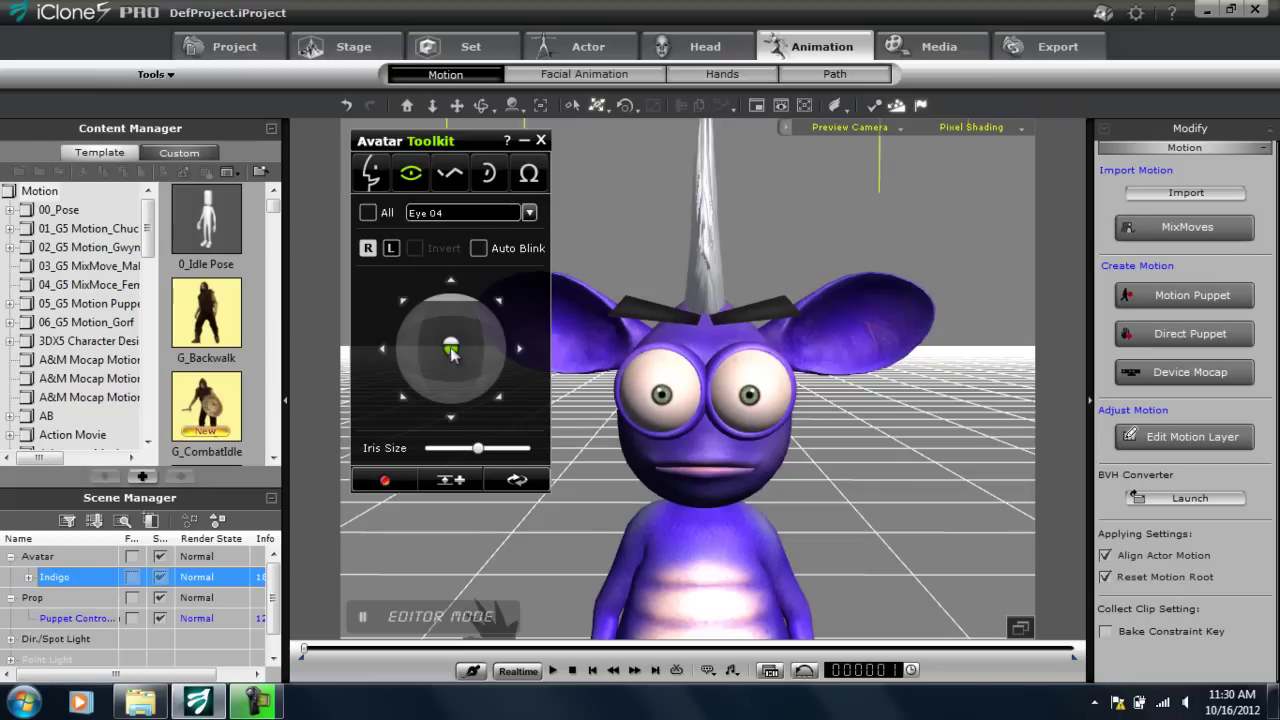
pyautogui.click(391, 248)
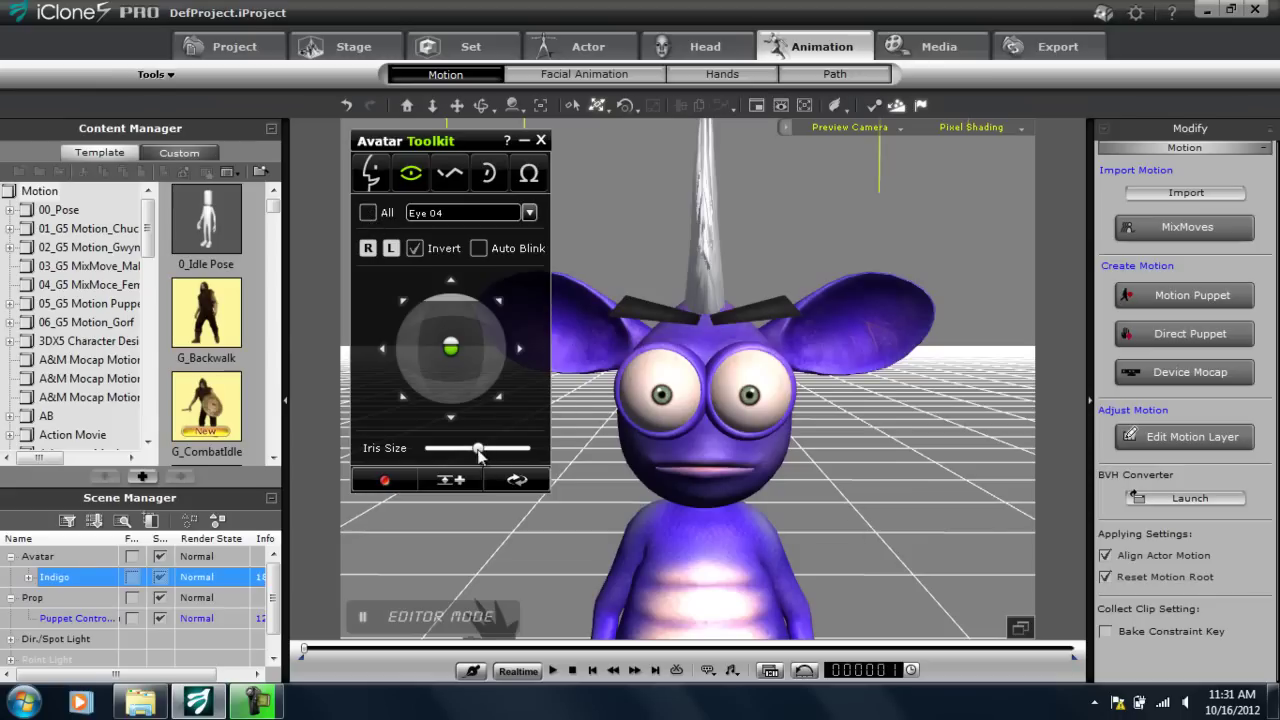
# Resize the irises with the Iris Size slider and turn Invert off
pyautogui.moveTo(479, 455)
pyautogui.mouseDown()
pyautogui.moveTo(510, 452)
pyautogui.moveTo(470, 455)
pyautogui.moveTo(478, 440)
pyautogui.mouseUp()
pyautogui.click(416, 250)
pyautogui.moveTo(476, 453)
pyautogui.mouseDown()
pyautogui.moveTo(440, 450)
pyautogui.moveTo(505, 450)
pyautogui.moveTo(451, 456)
pyautogui.moveTo(472, 456)
pyautogui.mouseUp()
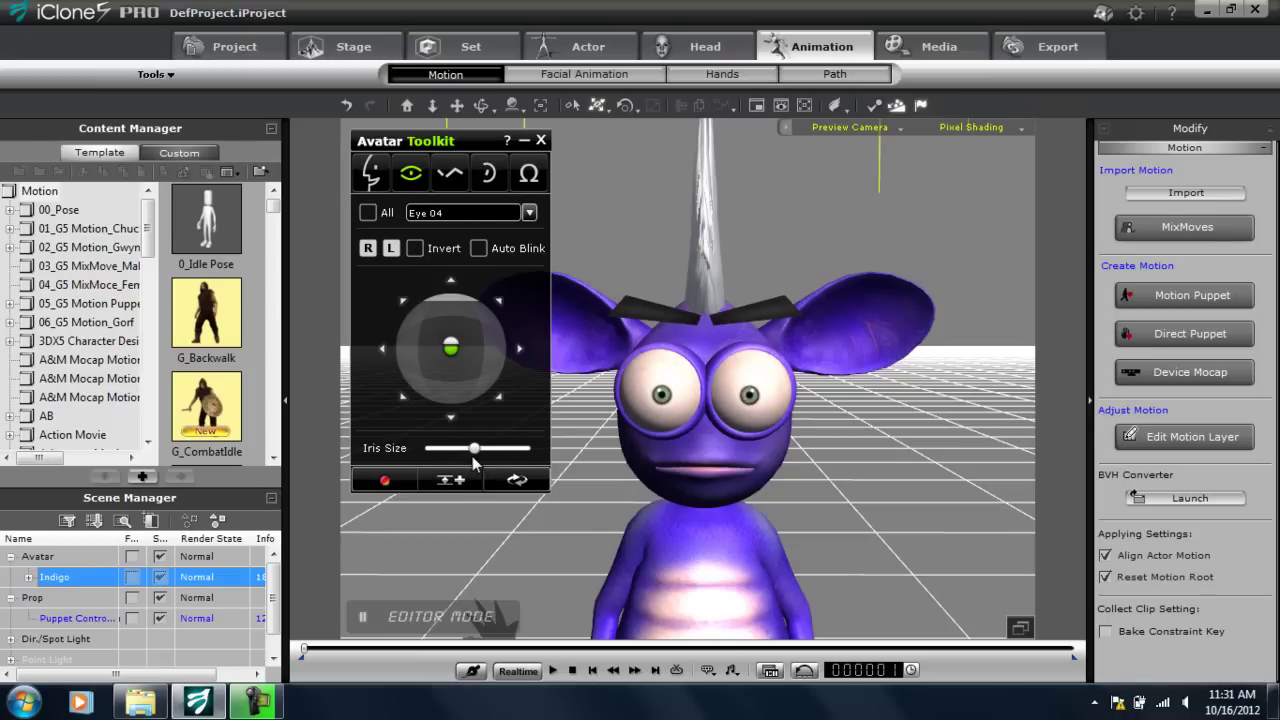
# Move the Eyebrow 03 brows and return them to neutral, including the left brow
pyautogui.click(461, 190)
pyautogui.moveTo(451, 348); pyautogui.dragTo(416, 410)
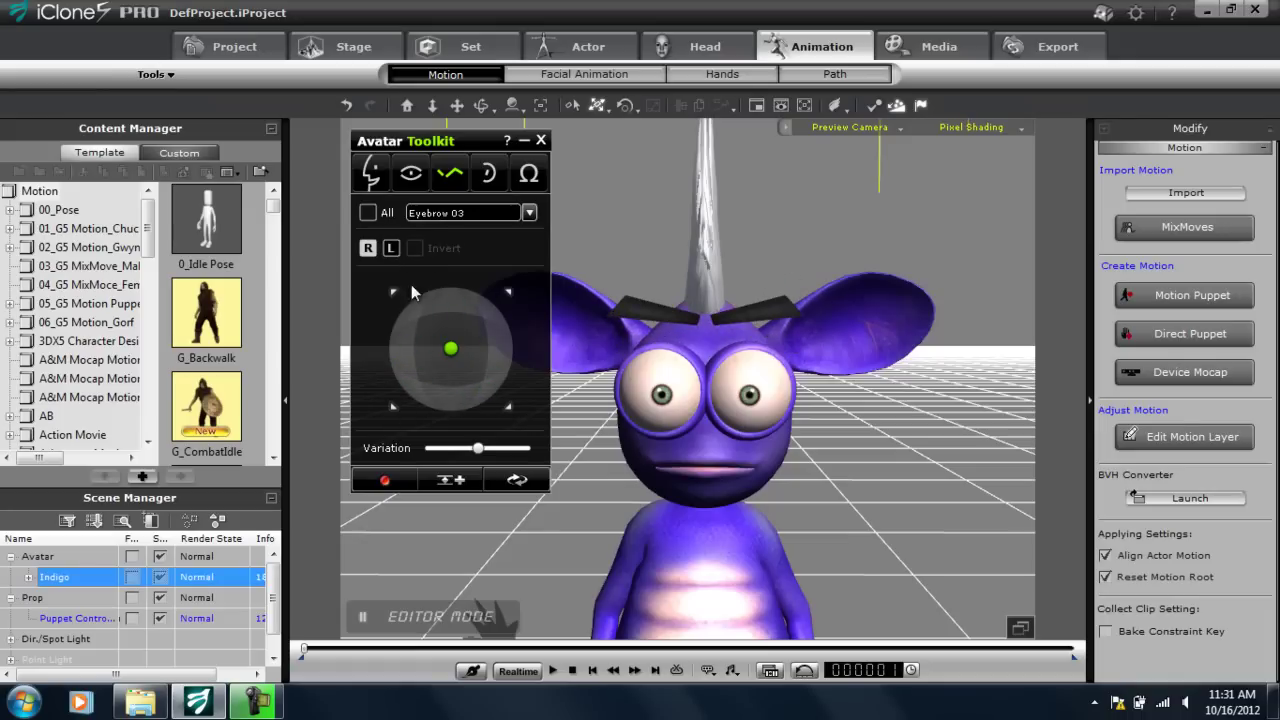
pyautogui.moveTo(453, 356)
pyautogui.mouseDown()
pyautogui.moveTo(489, 312)
pyautogui.moveTo(414, 386)
pyautogui.moveTo(483, 298)
pyautogui.moveTo(455, 345)
pyautogui.mouseUp()
pyautogui.click(391, 249)
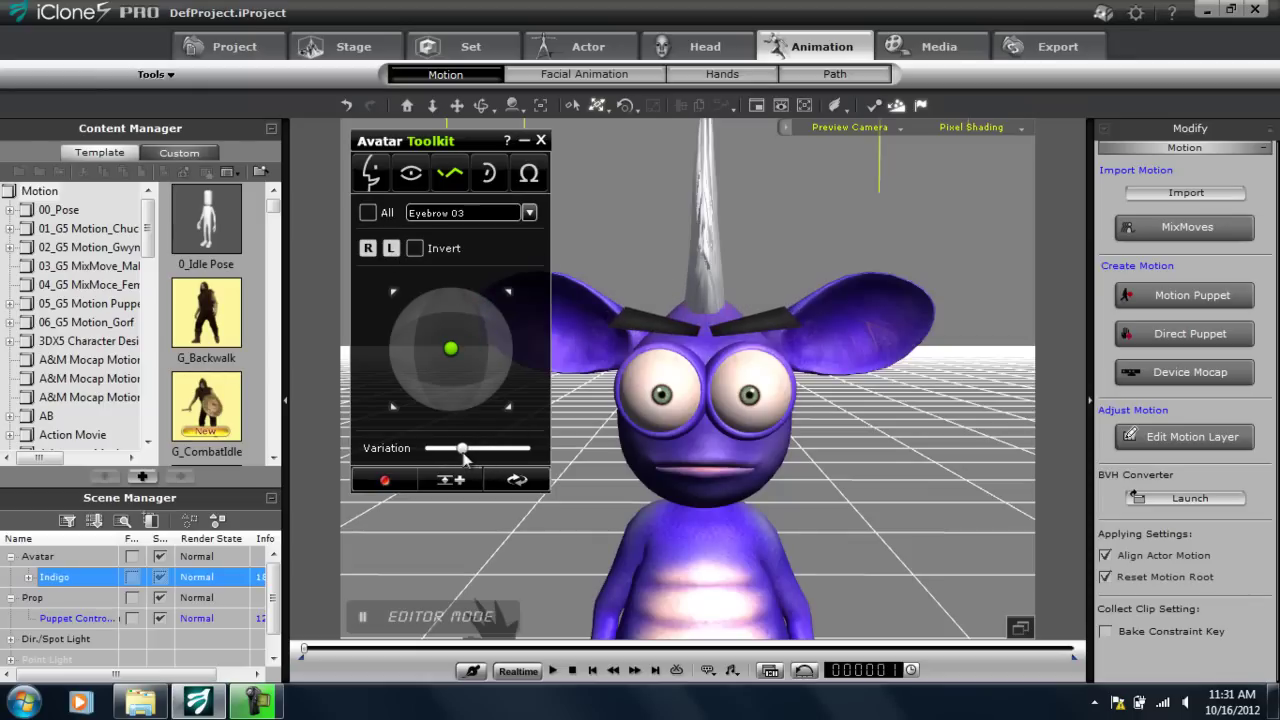
# Swing the Ear 03 ears, toggle the left ear, and lower the Variation slider
pyautogui.click(488, 173)
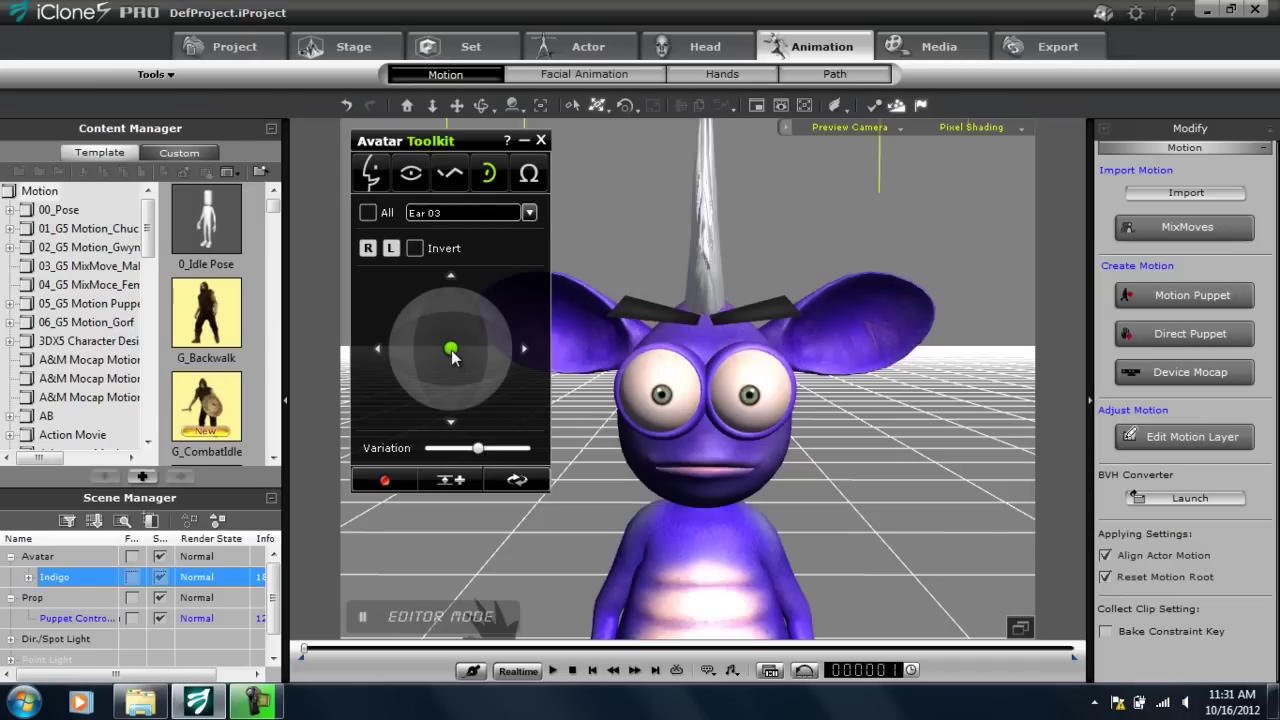
pyautogui.moveTo(452, 352); pyautogui.dragTo(423, 306)
pyautogui.click(391, 248)
pyautogui.click(391, 248)
pyautogui.moveTo(481, 445)
pyautogui.mouseDown()
pyautogui.moveTo(448, 465)
pyautogui.moveTo(484, 459)
pyautogui.mouseUp()
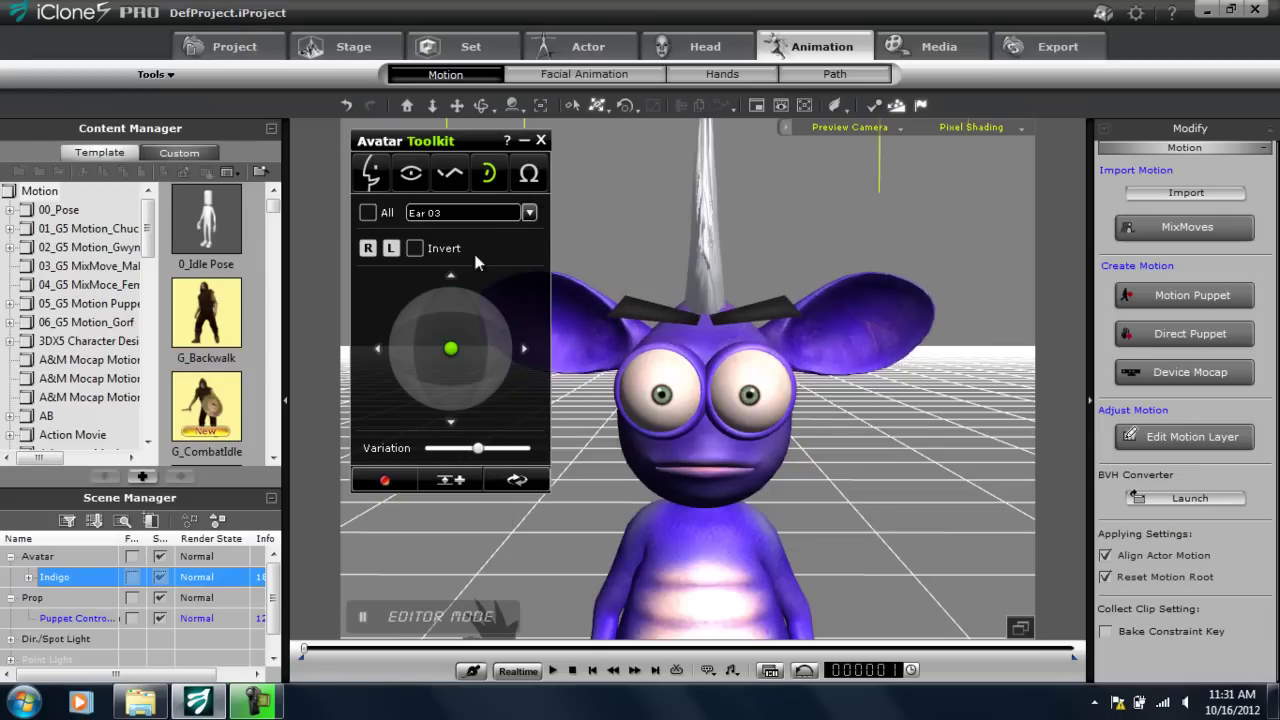
# Add two Horn 03 antennae from Puppet Parts and move the copy beside the first
pyautogui.click(538, 180)
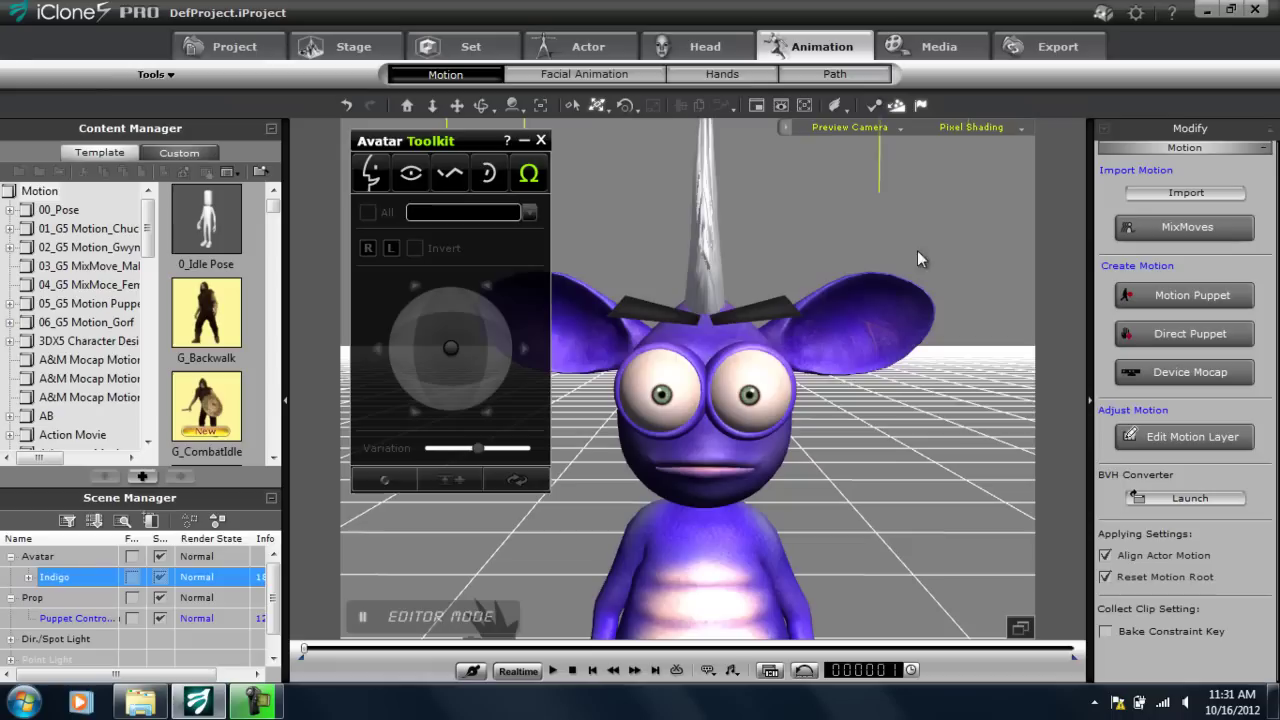
pyautogui.click(568, 48)
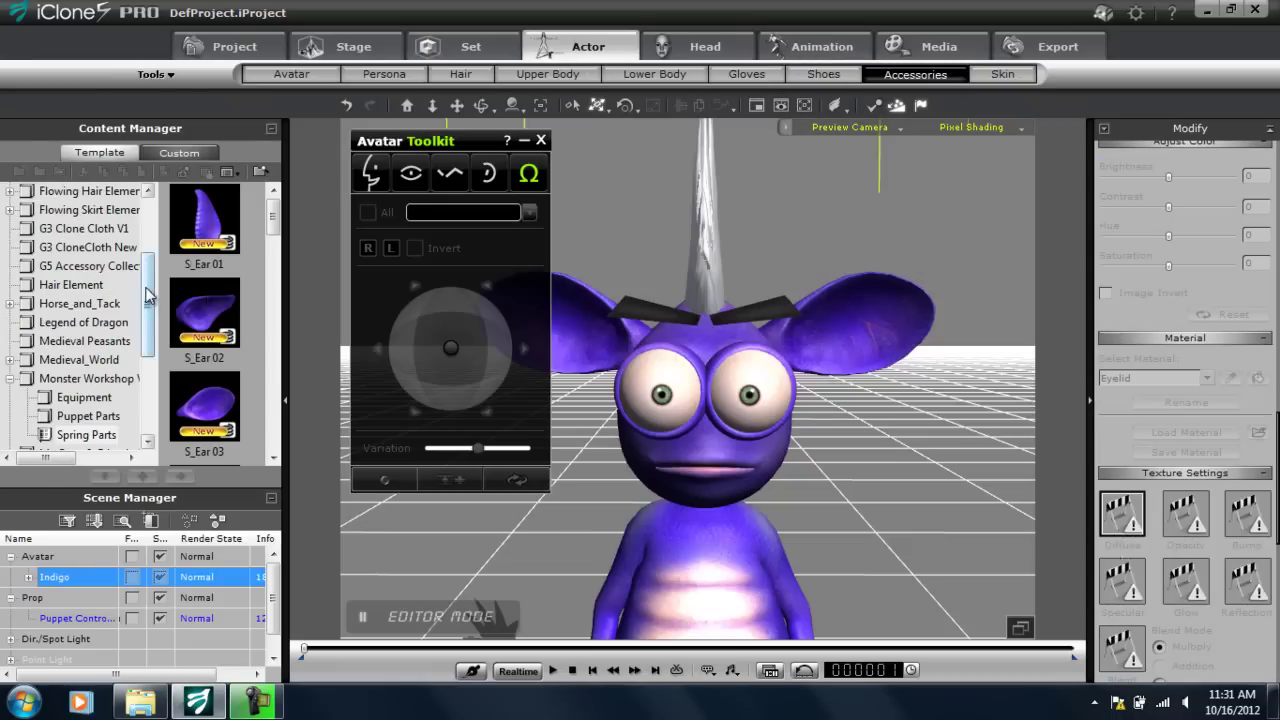
pyautogui.scroll(-2, 100, 320)
pyautogui.scroll(1, 105, 325)
pyautogui.click(88, 322)
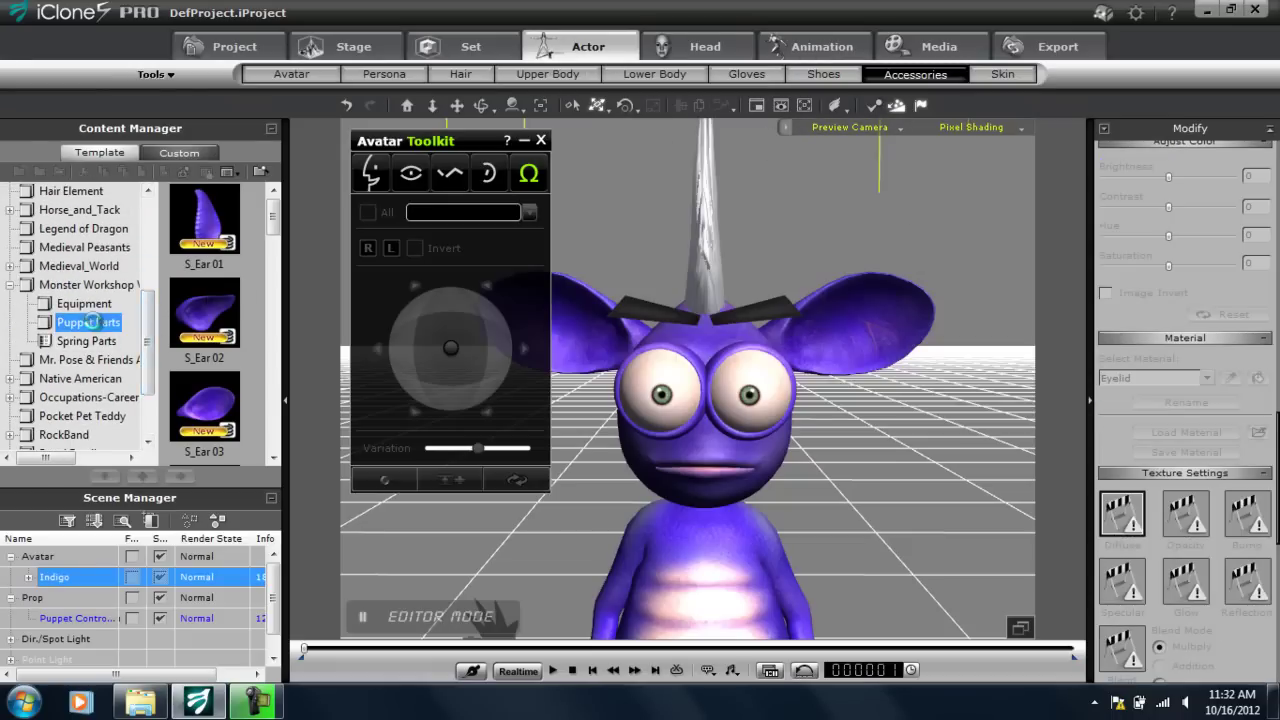
pyautogui.moveTo(274, 218); pyautogui.dragTo(277, 388)
pyautogui.doubleClick(210, 357)
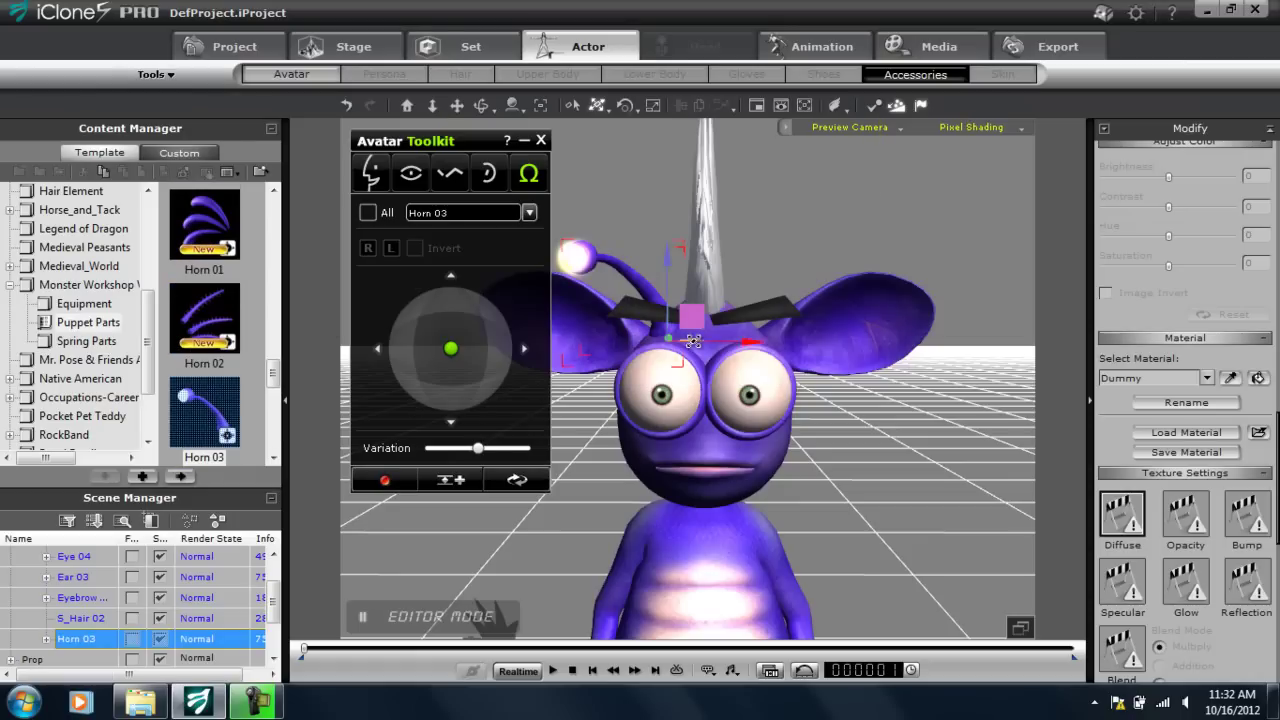
pyautogui.doubleClick(184, 405)
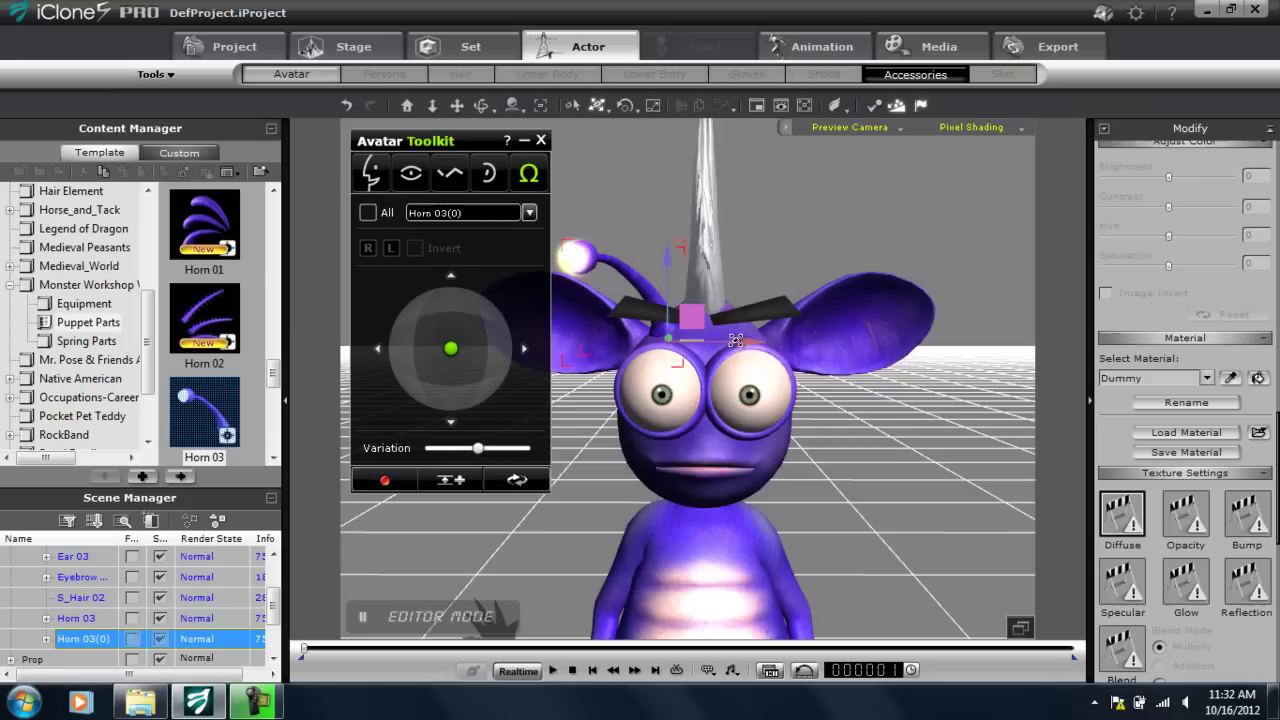
pyautogui.moveTo(733, 345); pyautogui.dragTo(826, 360)
pyautogui.press('e')
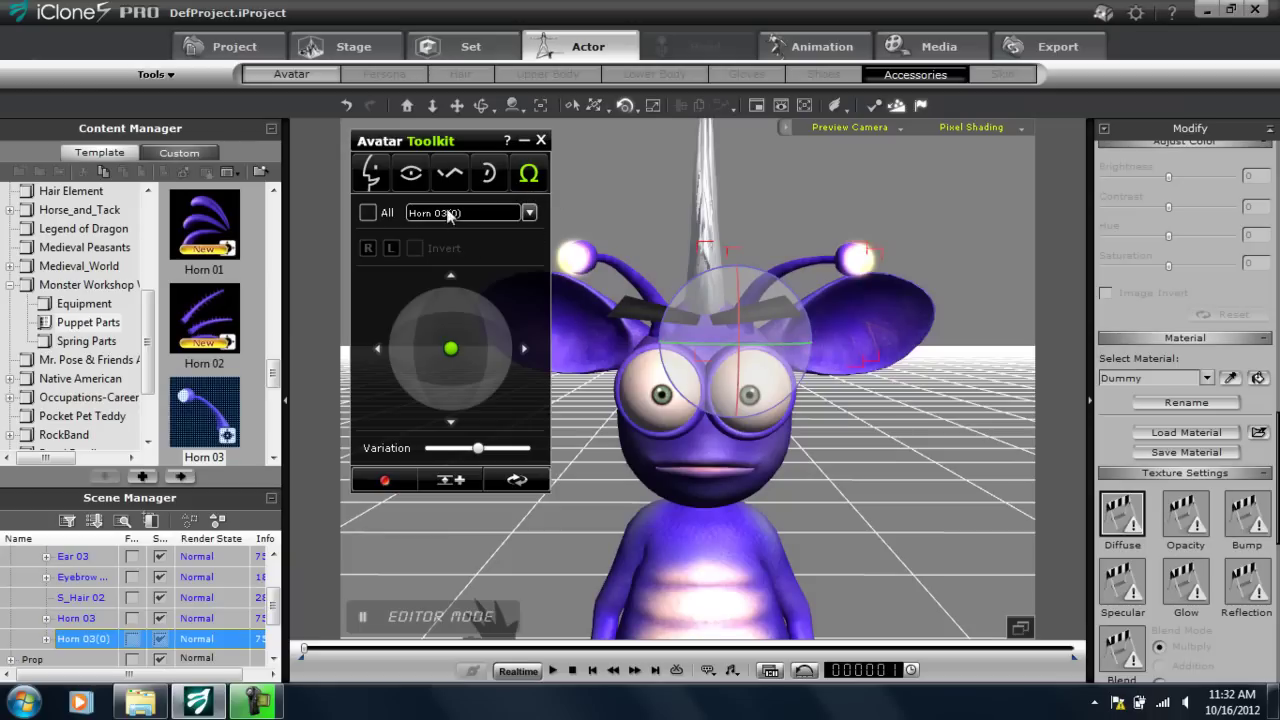
# Puppeteer Horn 03 and Horn 03(0) with the accessory joystick and adjust the motion variation
pyautogui.click(530, 214)
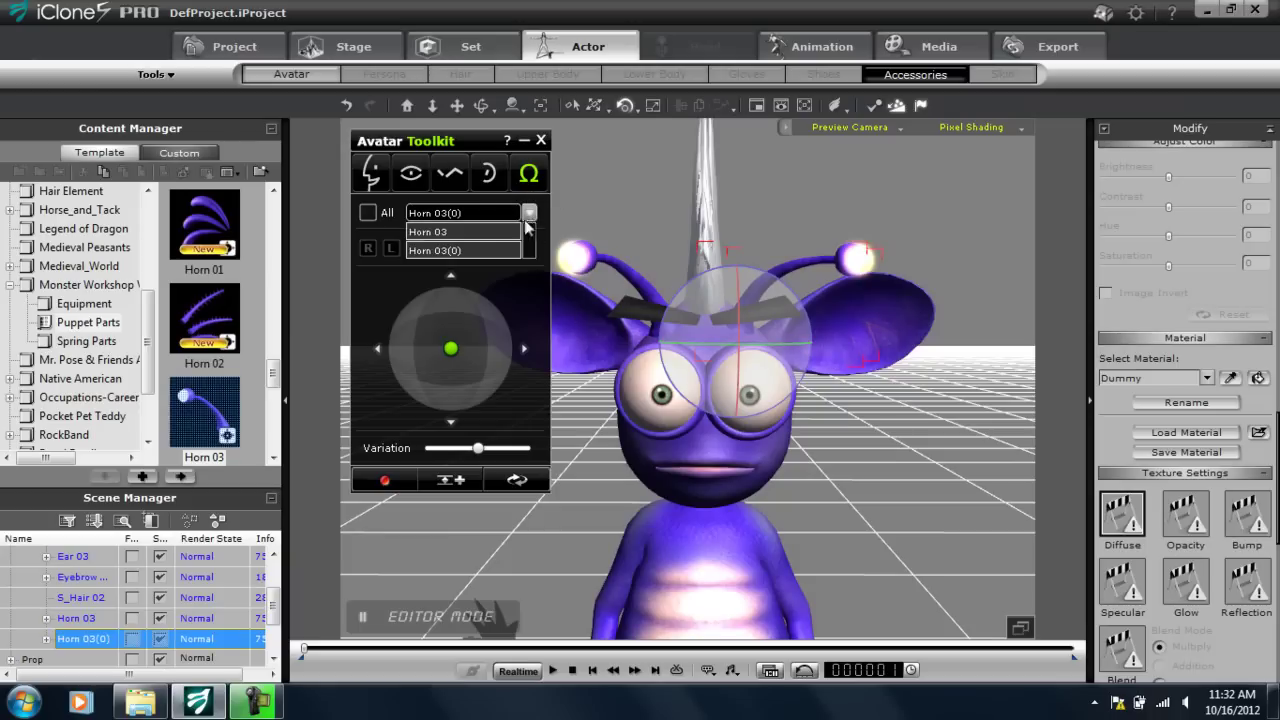
pyautogui.click(463, 232)
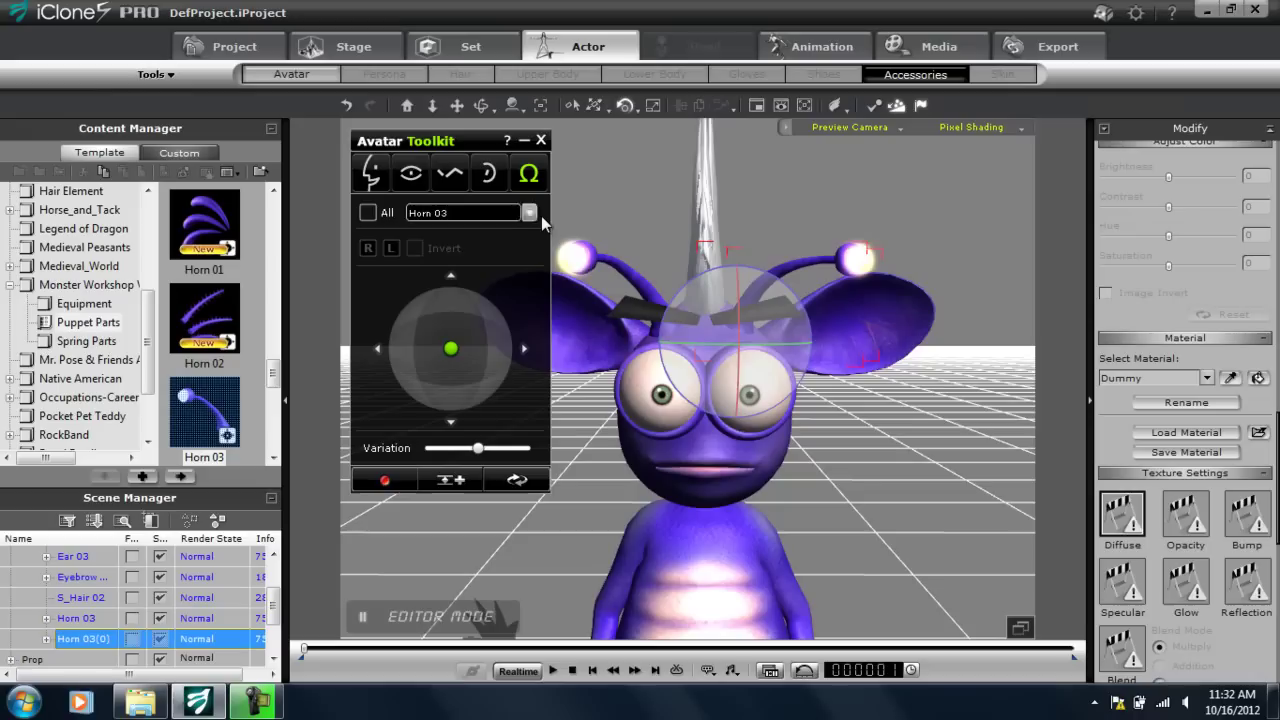
pyautogui.click(530, 213)
pyautogui.click(472, 246)
pyautogui.moveTo(451, 350)
pyautogui.mouseDown()
pyautogui.moveTo(443, 326)
pyautogui.moveTo(420, 372)
pyautogui.moveTo(428, 318)
pyautogui.moveTo(450, 348)
pyautogui.moveTo(412, 333)
pyautogui.moveTo(462, 358)
pyautogui.mouseUp()
pyautogui.click(530, 213)
pyautogui.click(476, 231)
pyautogui.moveTo(456, 358)
pyautogui.mouseDown()
pyautogui.moveTo(452, 322)
pyautogui.moveTo(442, 366)
pyautogui.moveTo(450, 349)
pyautogui.mouseUp()
pyautogui.moveTo(480, 455)
pyautogui.mouseDown()
pyautogui.moveTo(466, 453)
pyautogui.moveTo(497, 455)
pyautogui.mouseUp()
# Hide the Puppet Controller prop, select Indigo, and open the Face controls
pyautogui.scroll(-5, 740, 540)
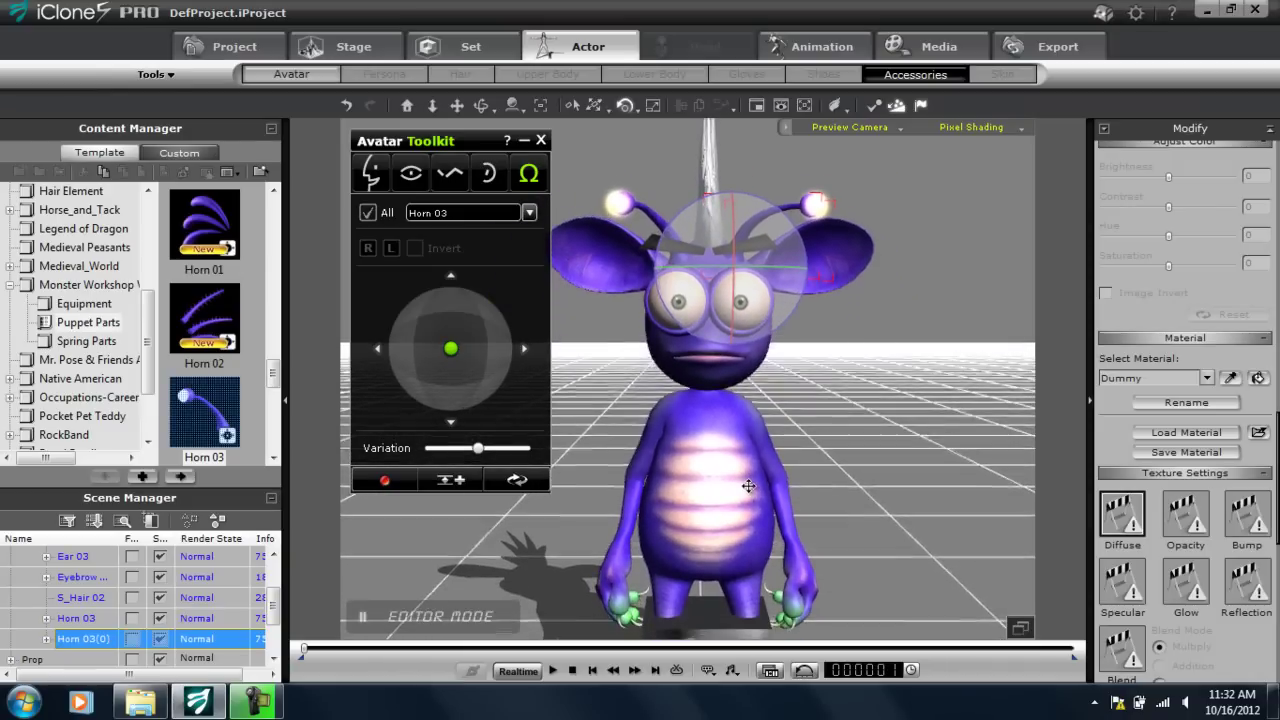
pyautogui.scroll(-5, 748, 486)
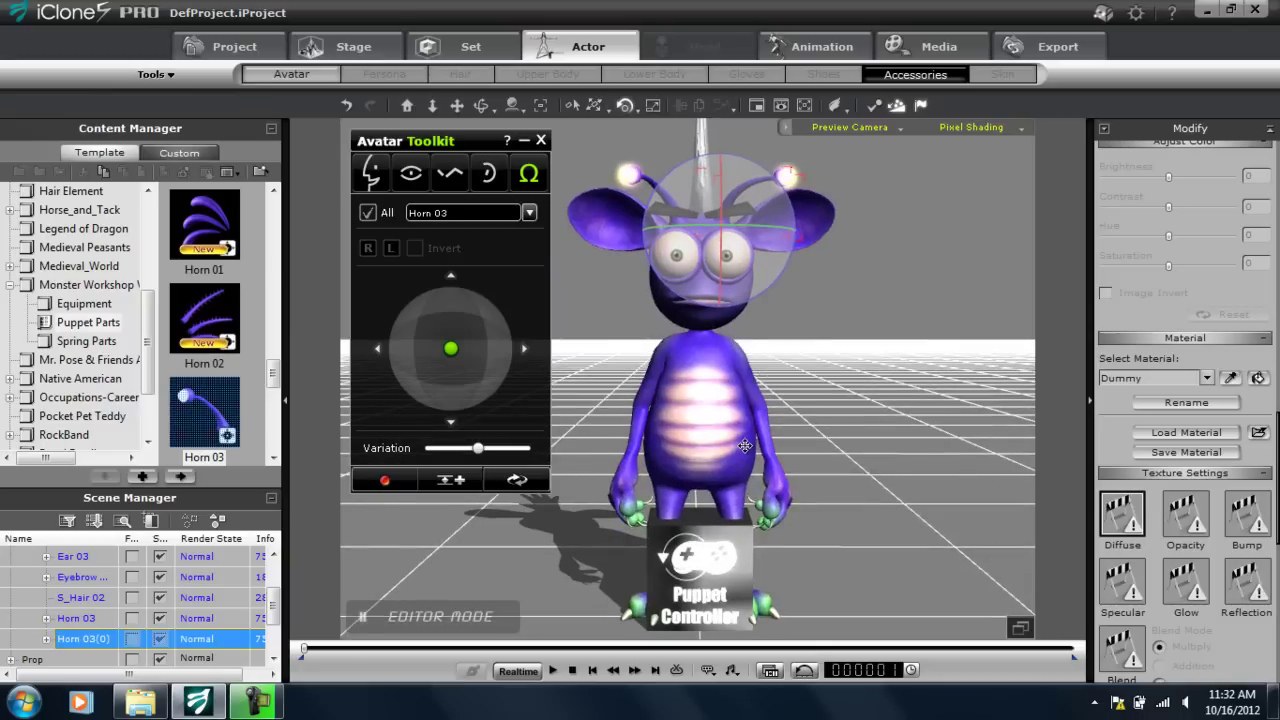
pyautogui.moveTo(273, 603); pyautogui.dragTo(273, 627)
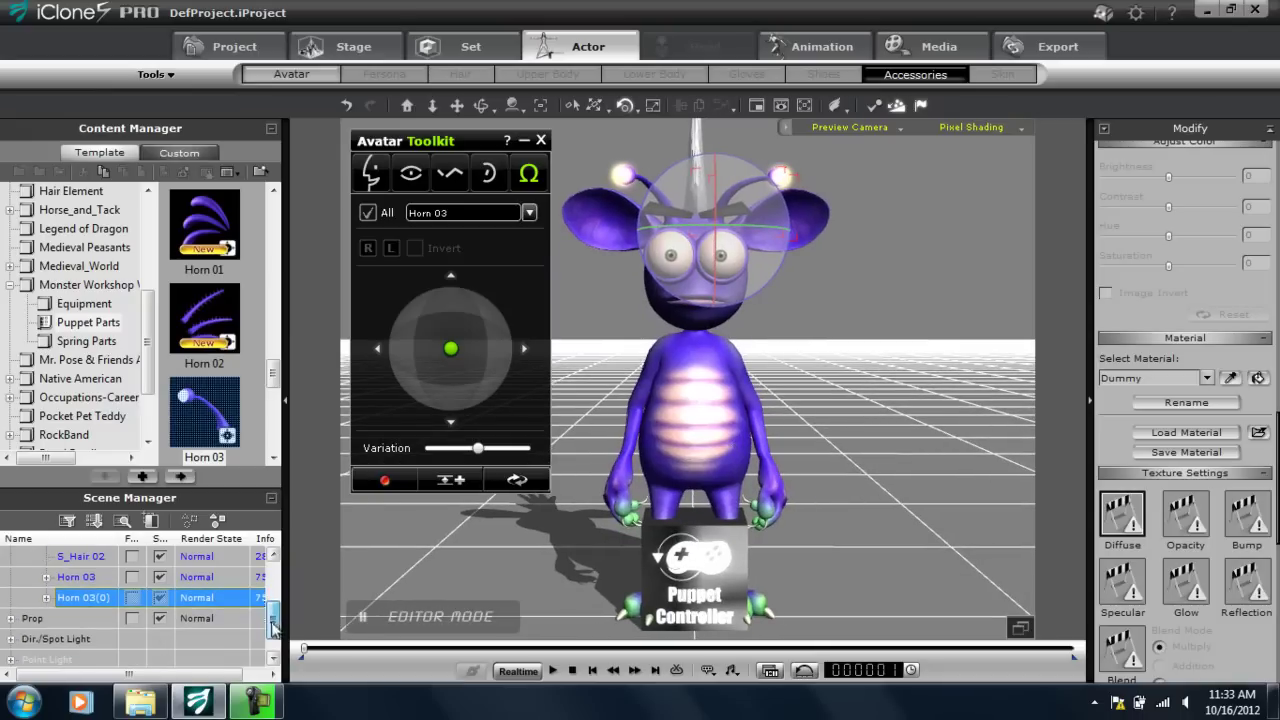
pyautogui.click(159, 619)
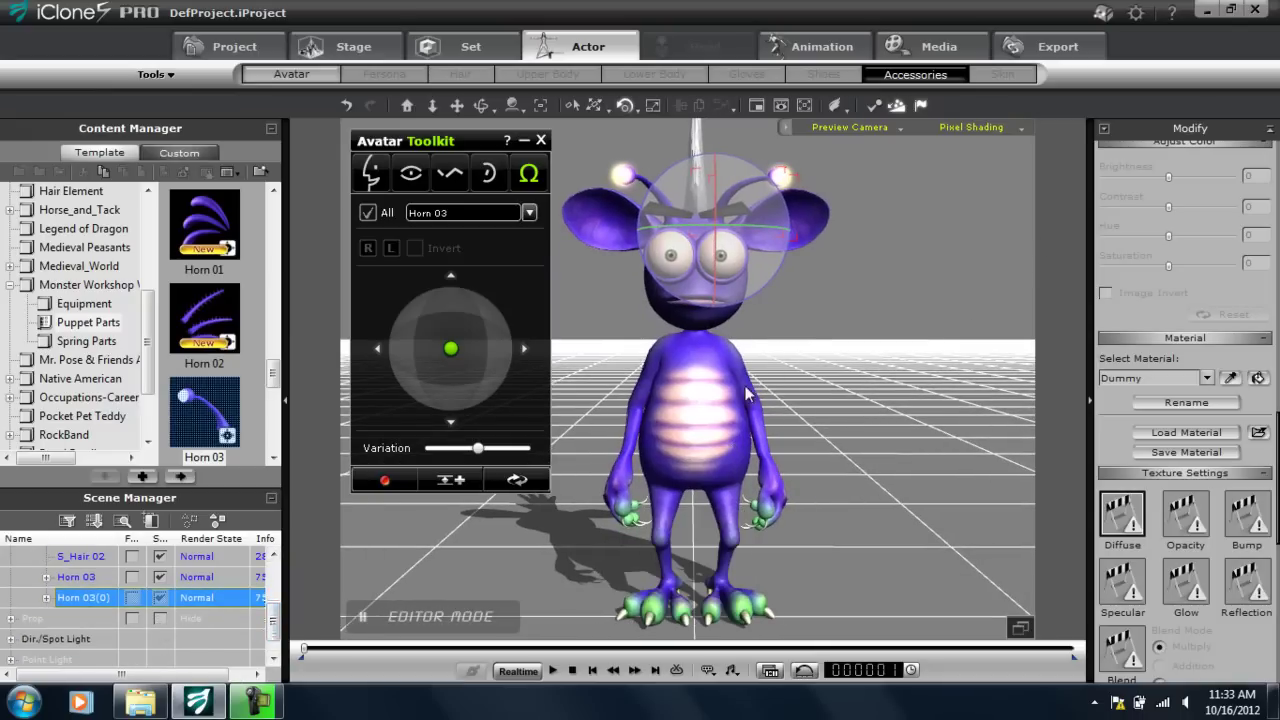
pyautogui.click(688, 414)
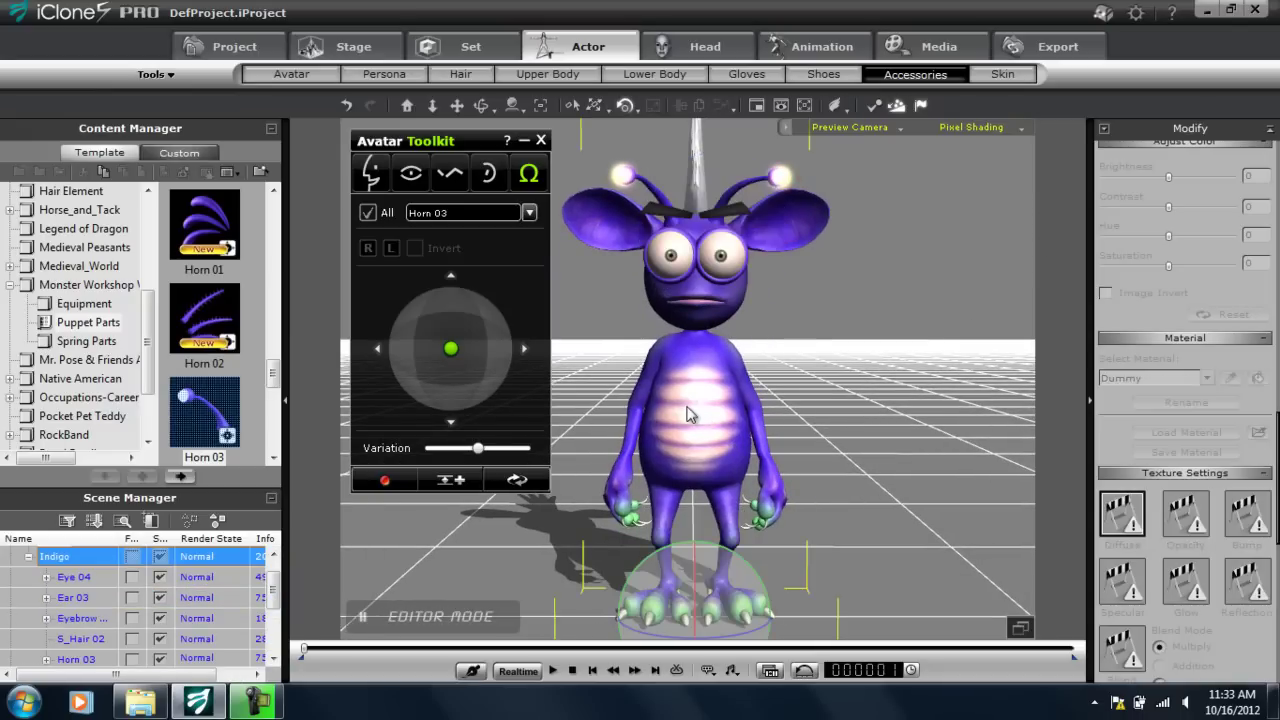
pyautogui.click(372, 174)
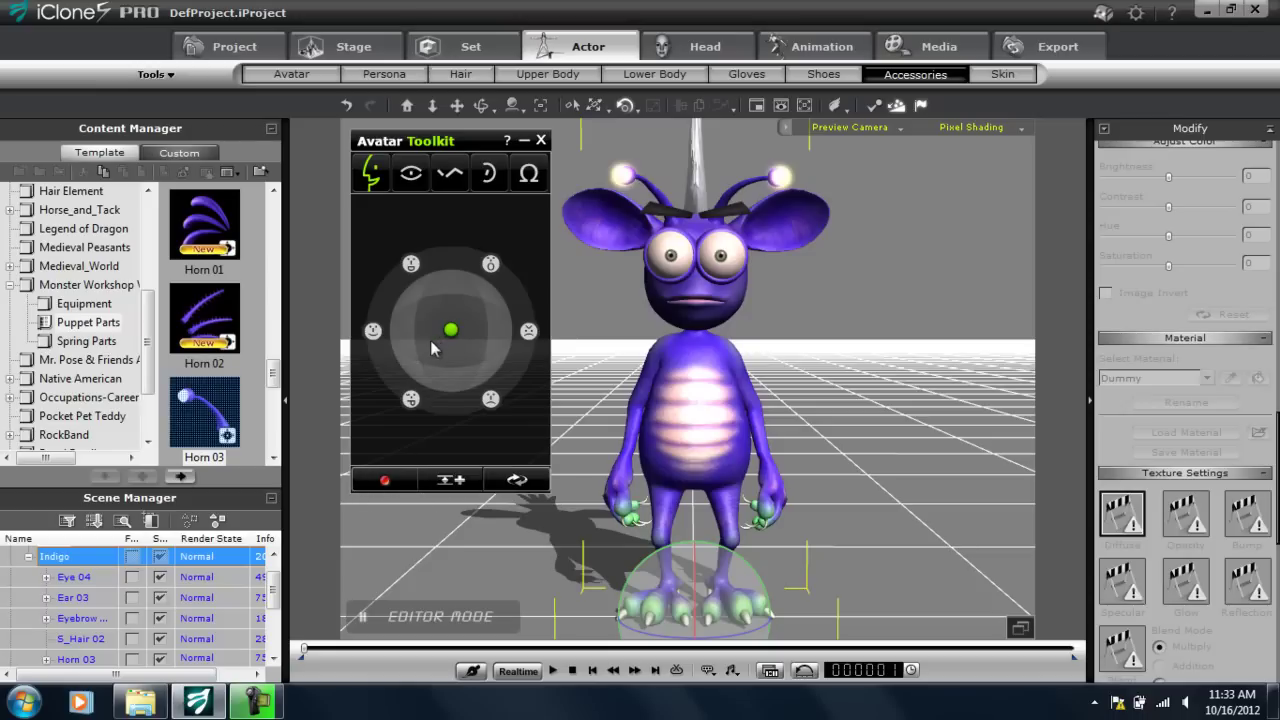
# Record a clip of the face turning into an angry scowl and play it back
pyautogui.click(386, 481)
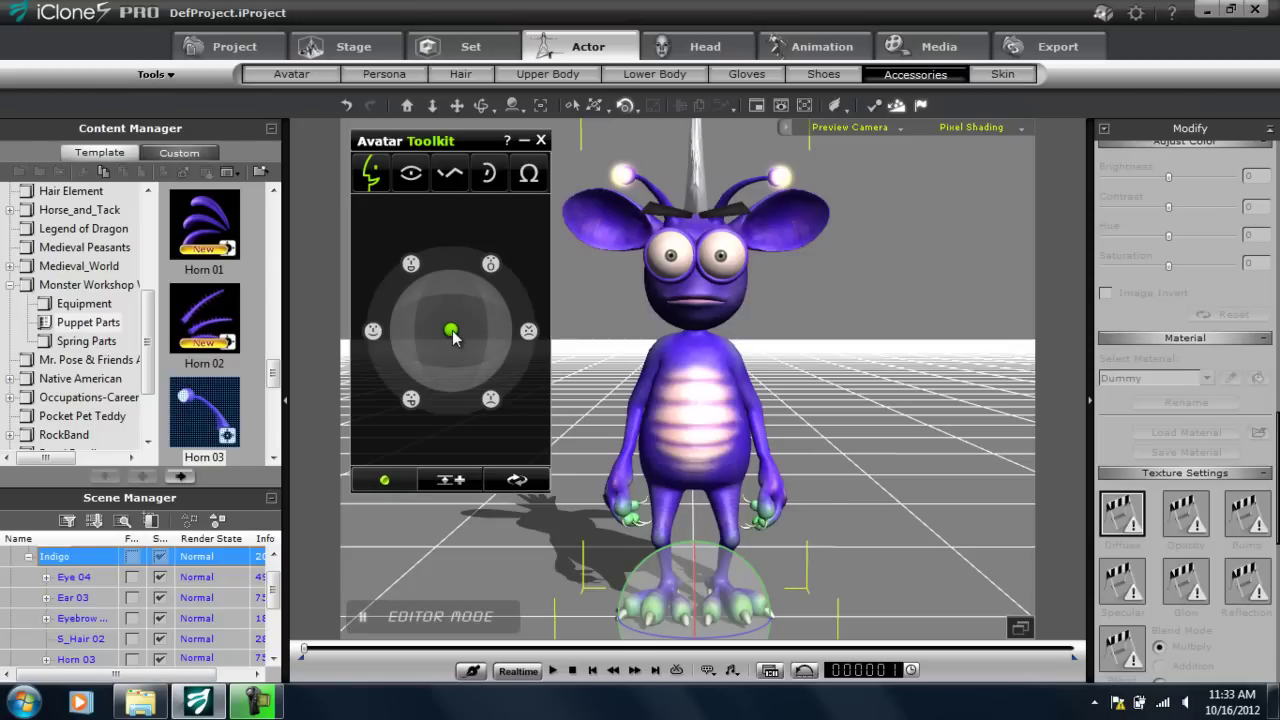
pyautogui.moveTo(452, 332)
pyautogui.mouseDown()
pyautogui.moveTo(531, 342)
pyautogui.moveTo(493, 282)
pyautogui.moveTo(451, 343)
pyautogui.mouseUp()
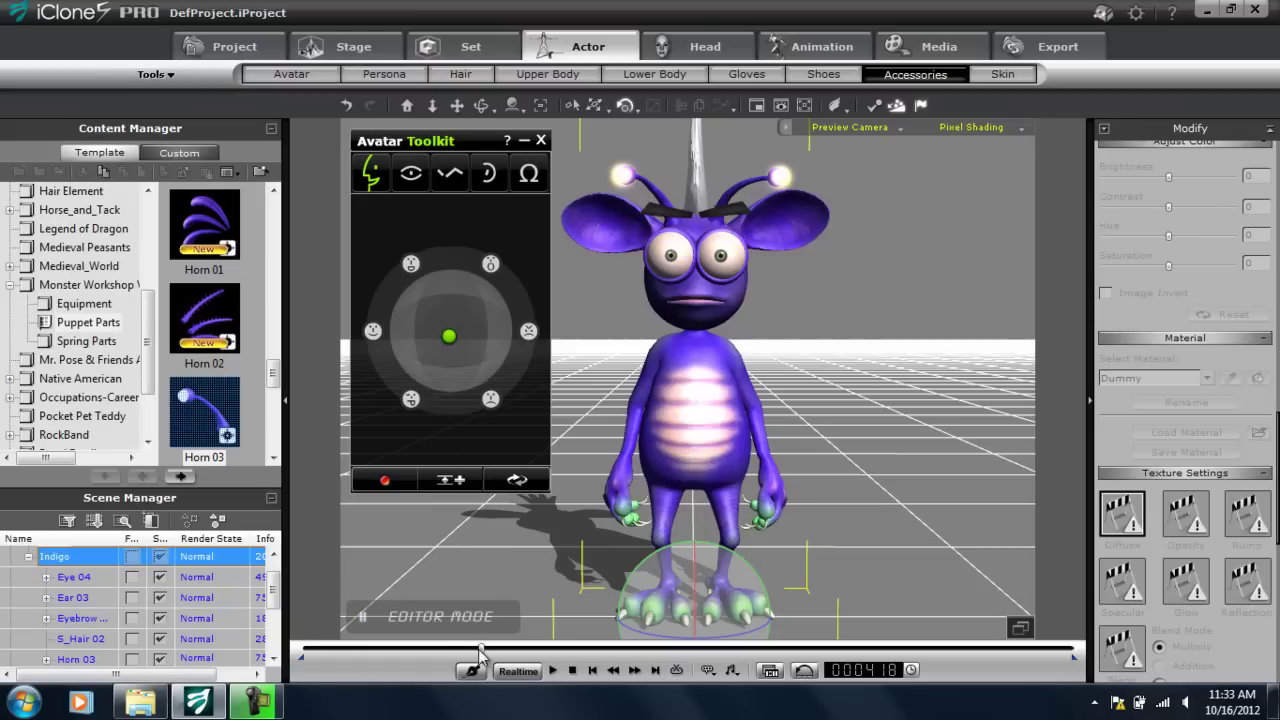
pyautogui.click(571, 671)
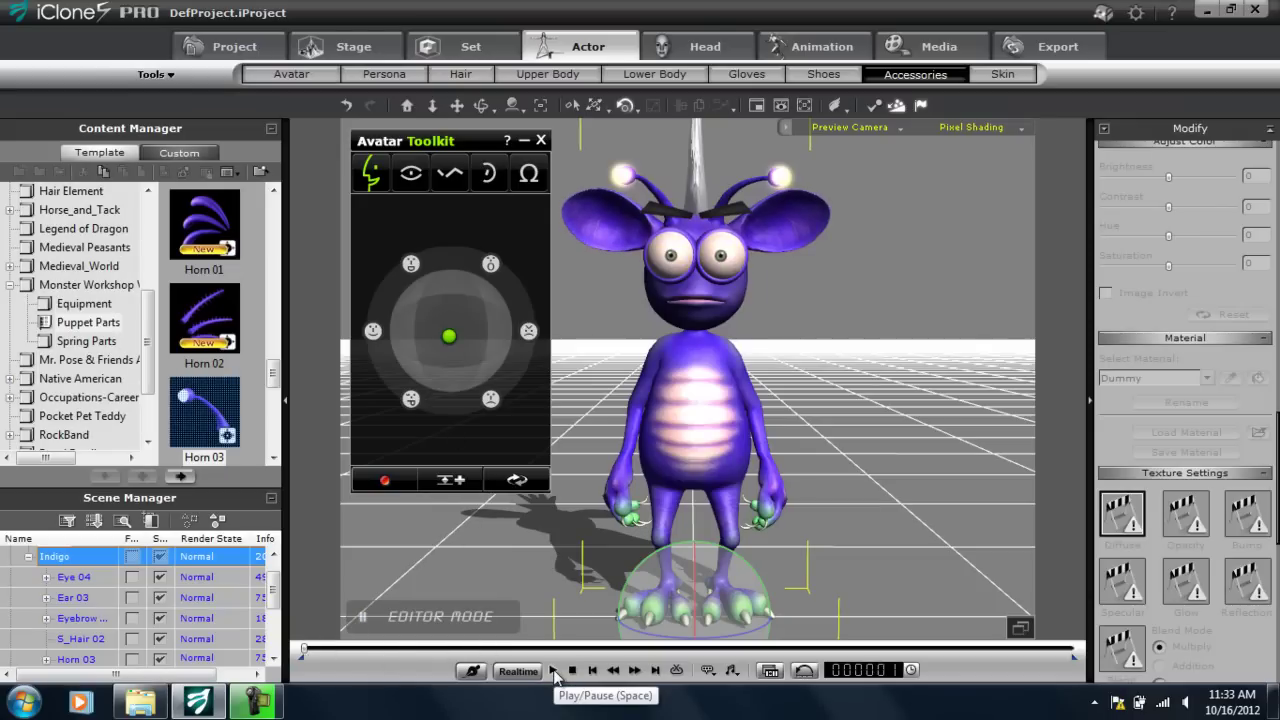
pyautogui.scroll(5, 742, 430)
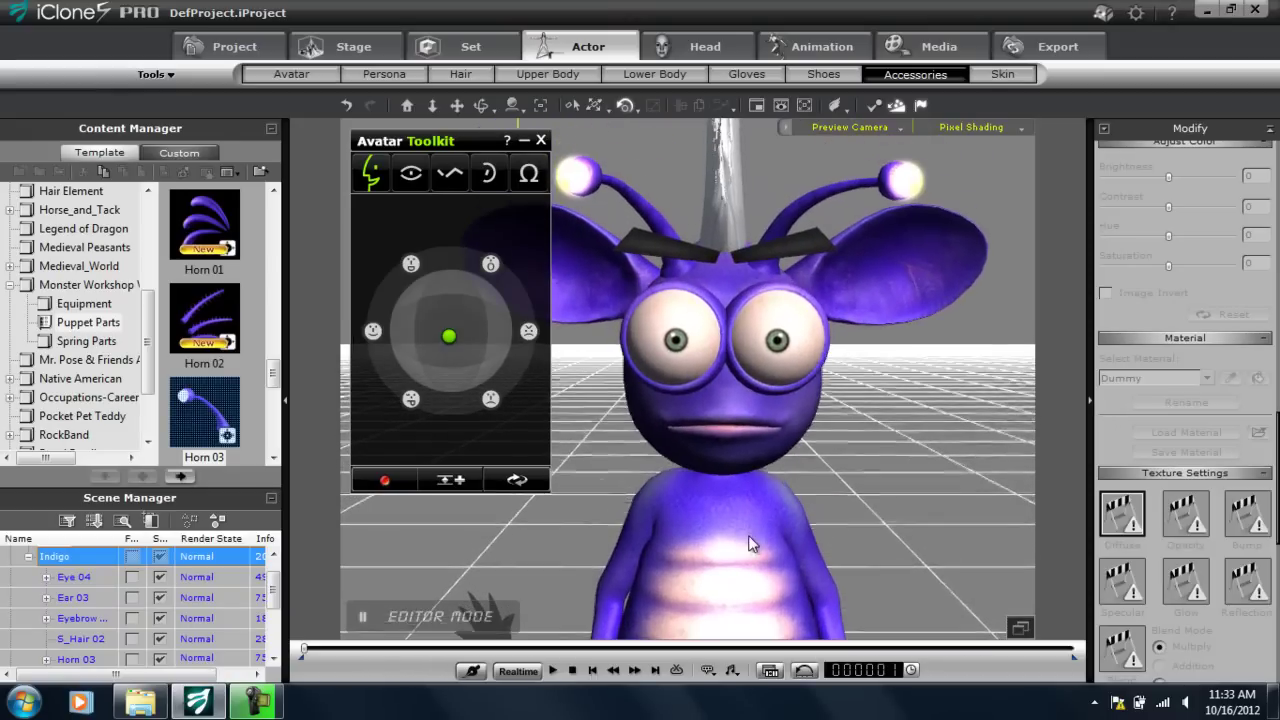
pyautogui.scroll(2, 752, 545)
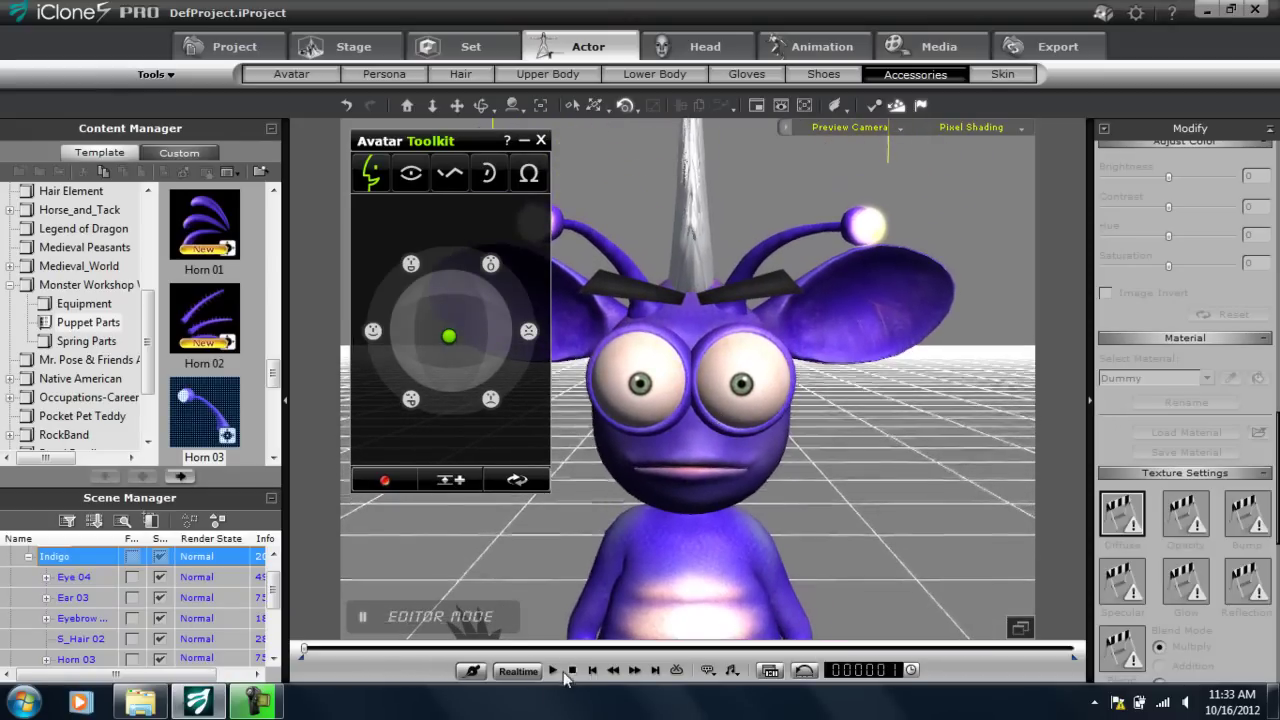
pyautogui.click(553, 671)
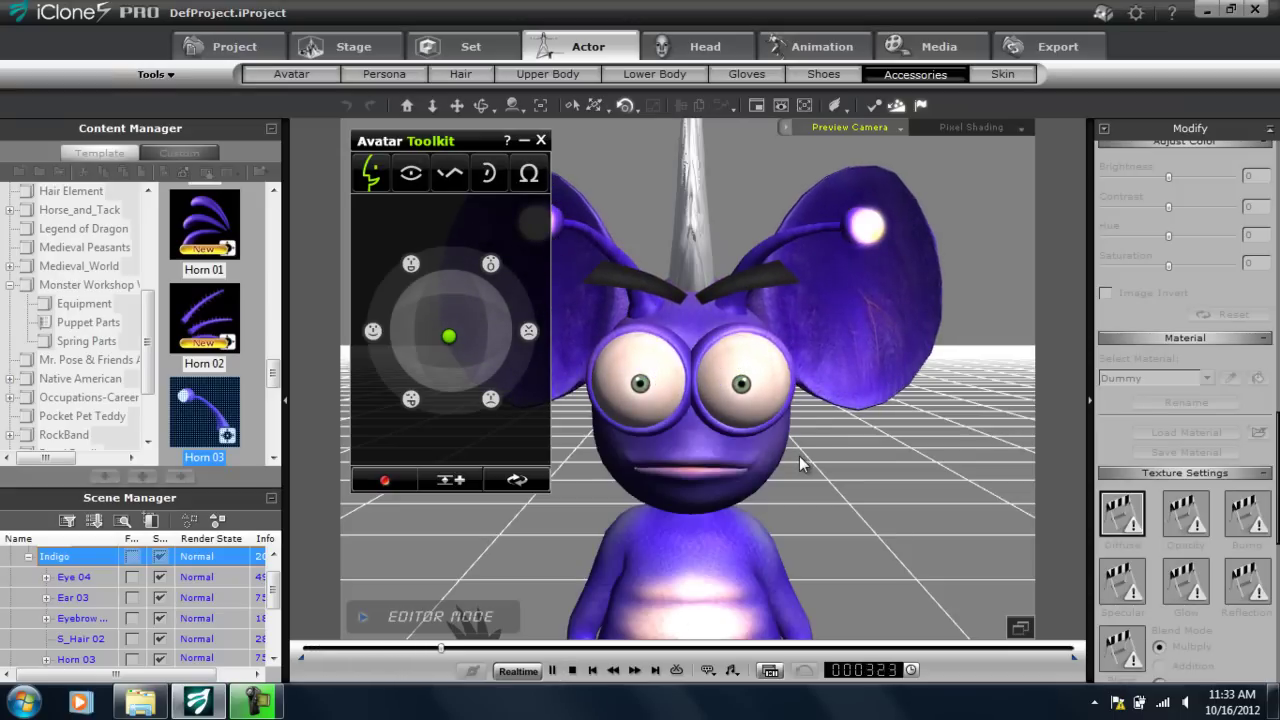
pyautogui.click(572, 669)
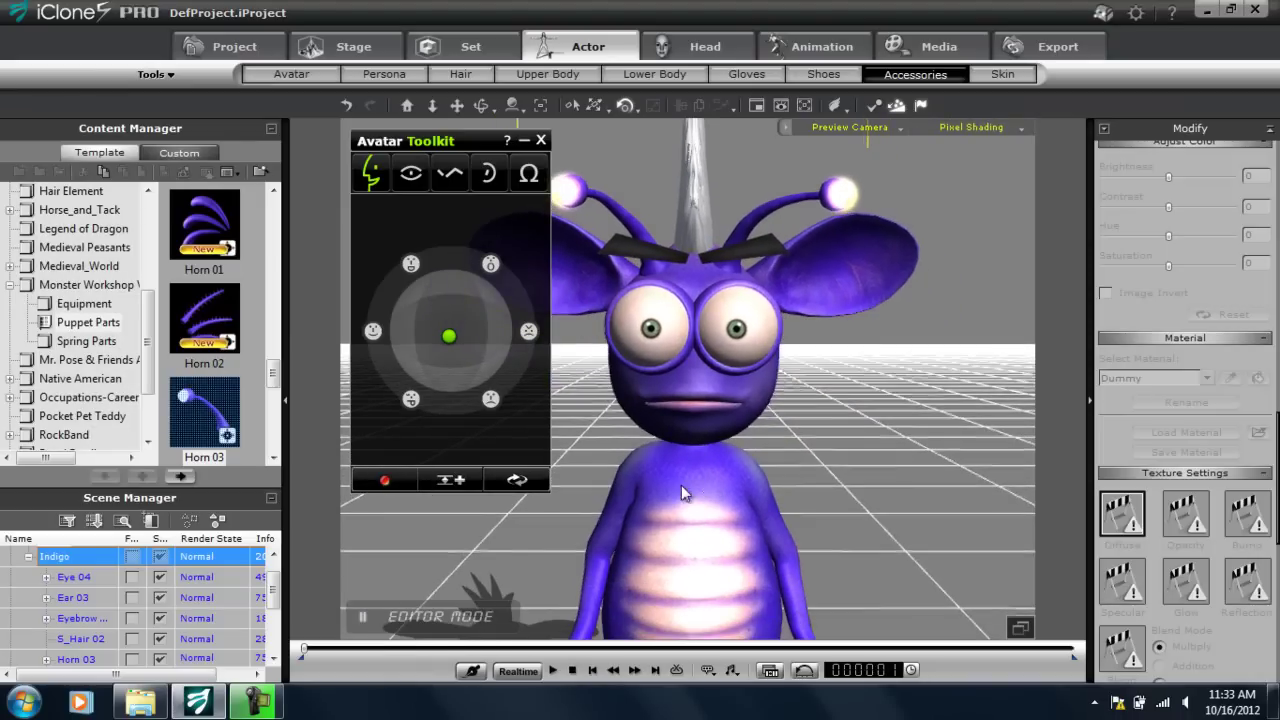
# Clear Indigo's animation, enable Add Key, and key a big-eared expression at frame 105
pyautogui.rightClick(678, 461)
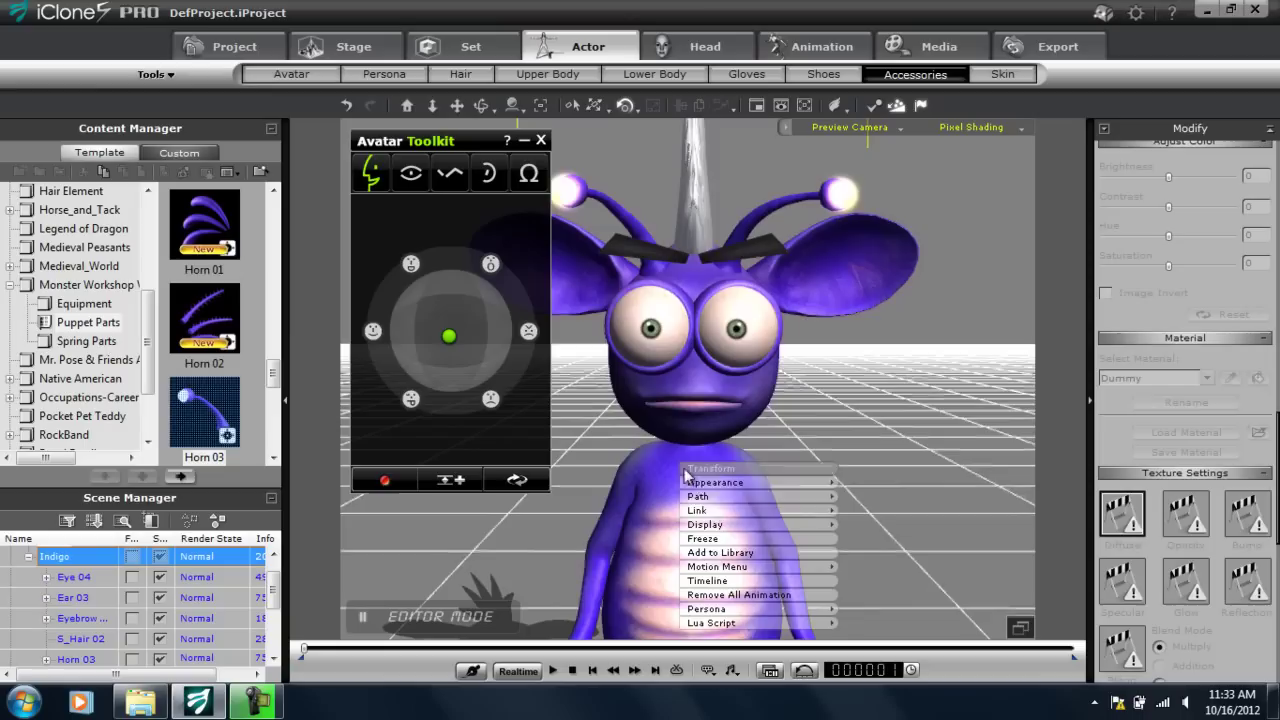
pyautogui.click(729, 598)
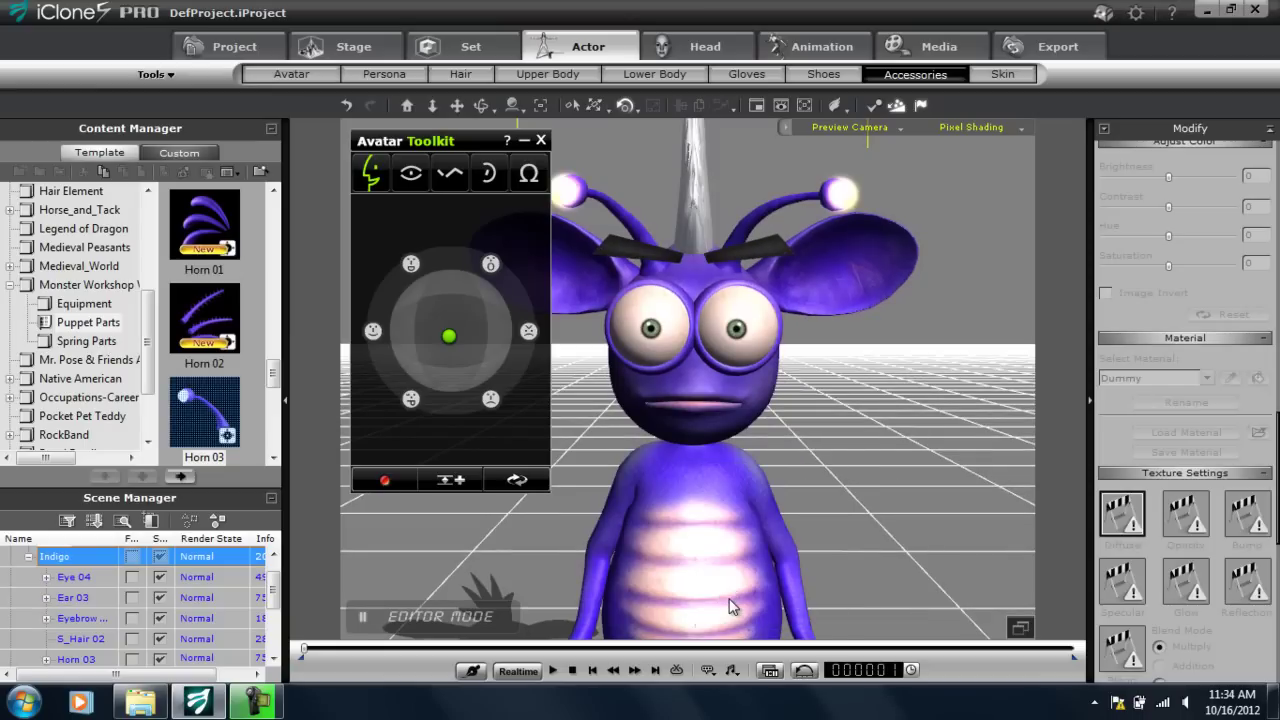
pyautogui.click(459, 482)
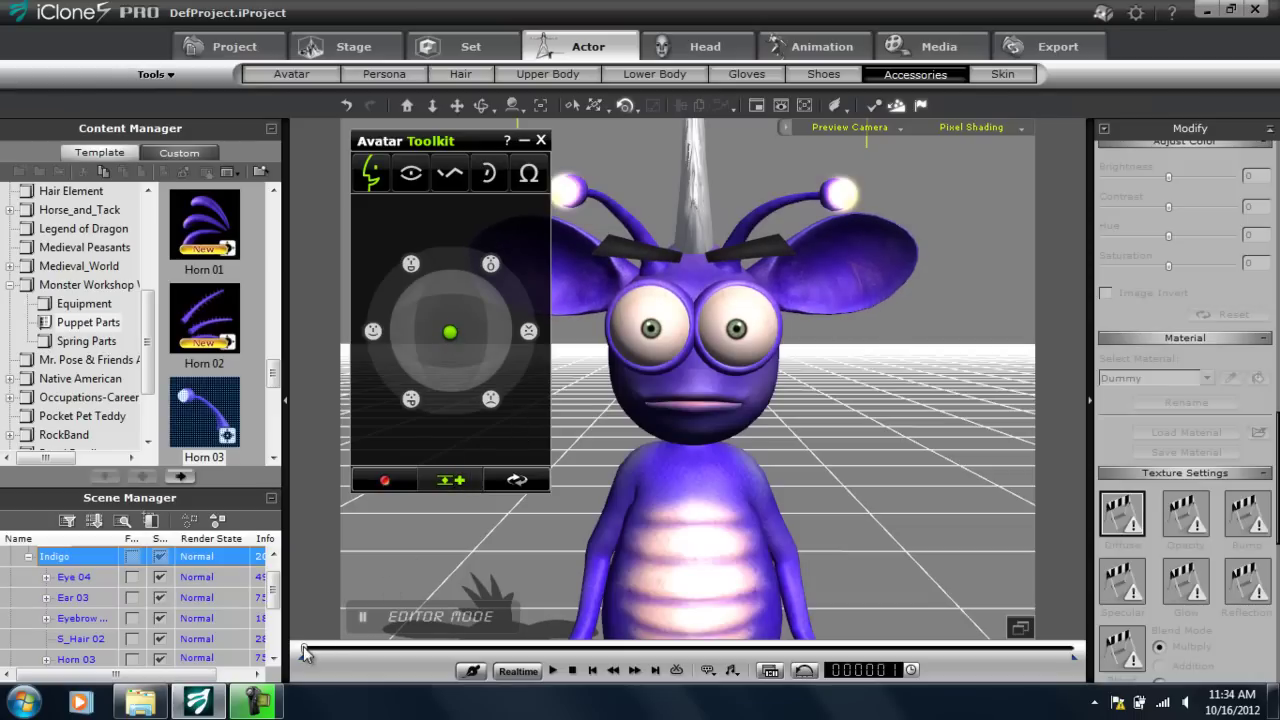
pyautogui.moveTo(305, 652); pyautogui.dragTo(327, 653)
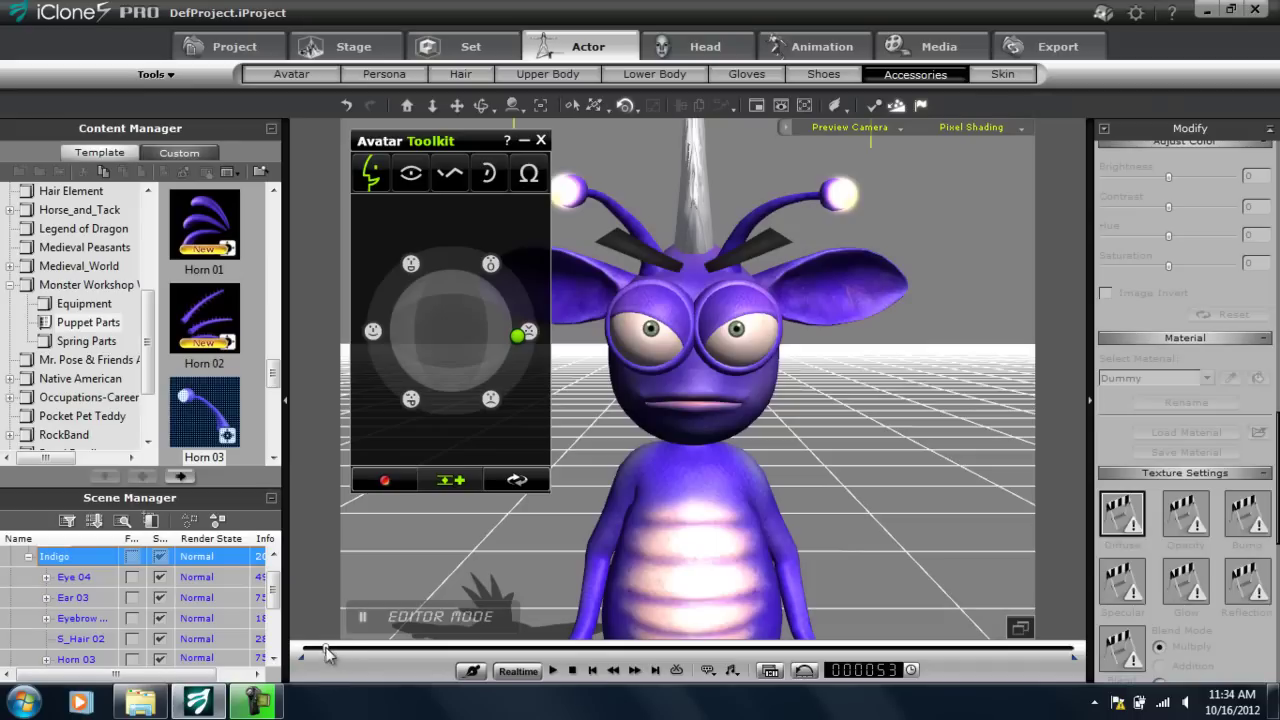
pyautogui.moveTo(326, 654); pyautogui.dragTo(350, 656)
pyautogui.moveTo(519, 337); pyautogui.dragTo(487, 277)
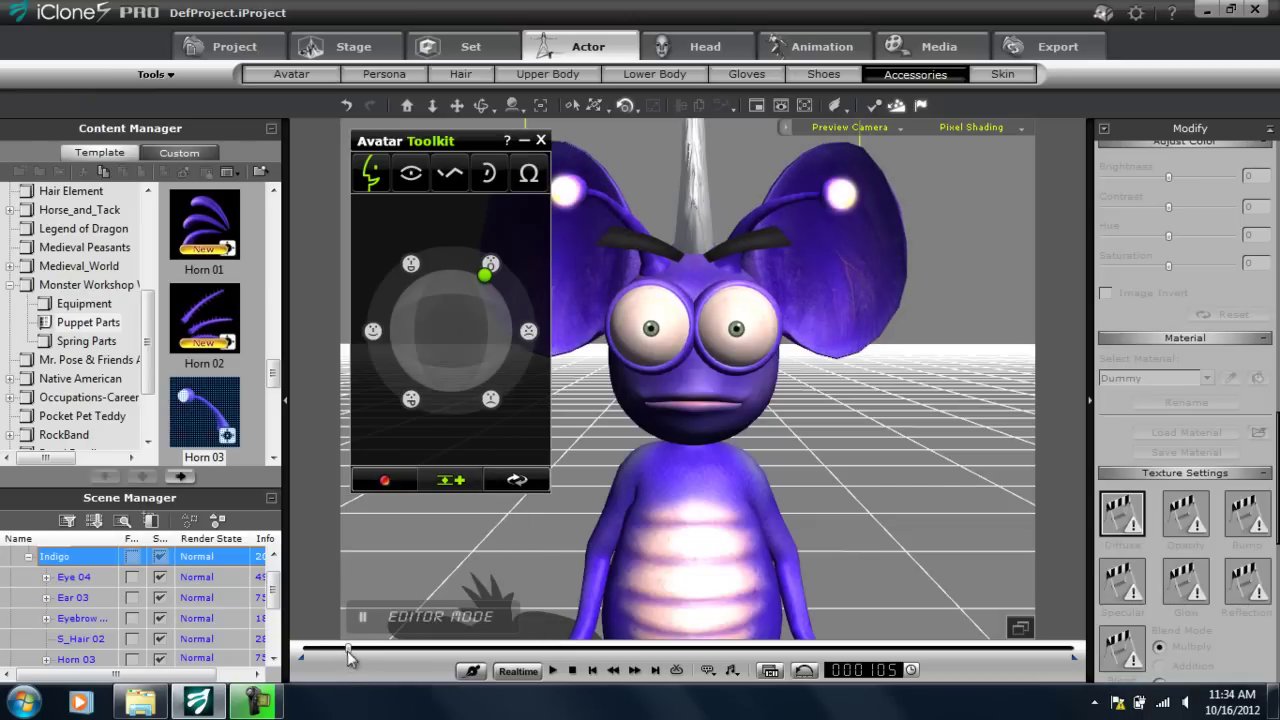
# Reset the face to neutral at frame 154 and play back the keyed expressions
pyautogui.moveTo(349, 655); pyautogui.dragTo(370, 655)
pyautogui.click(516, 481)
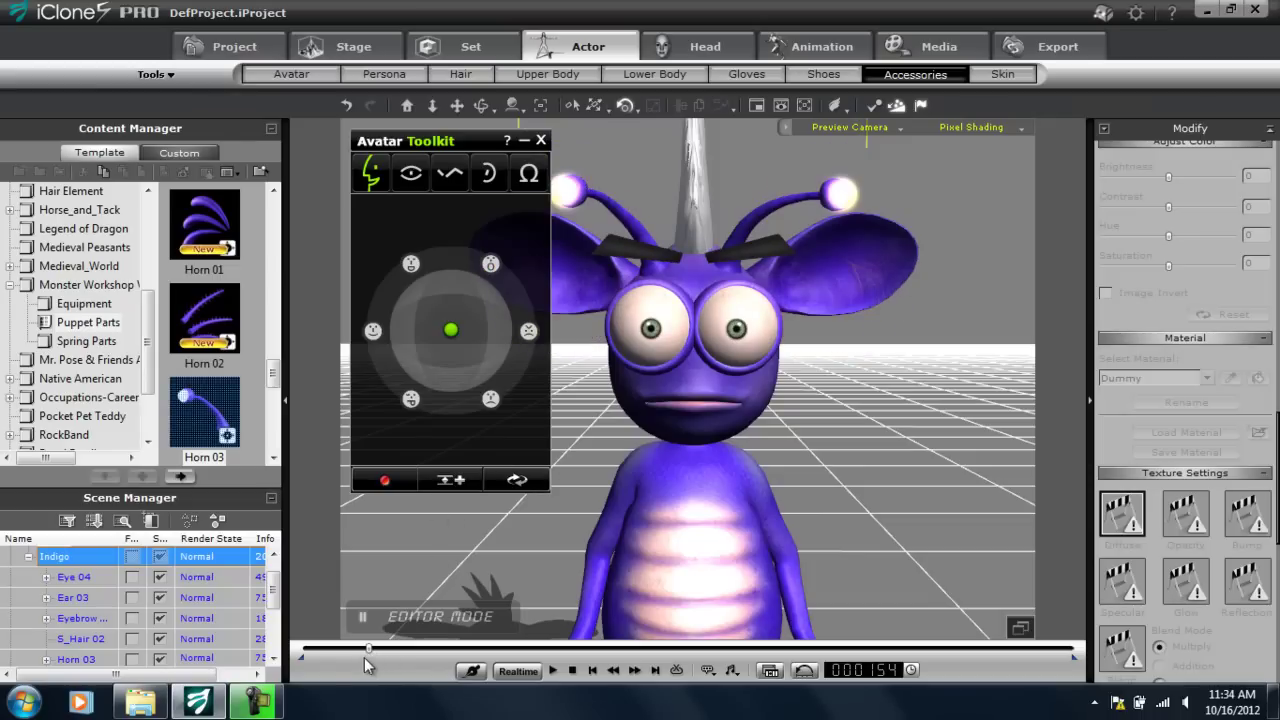
pyautogui.click(563, 669)
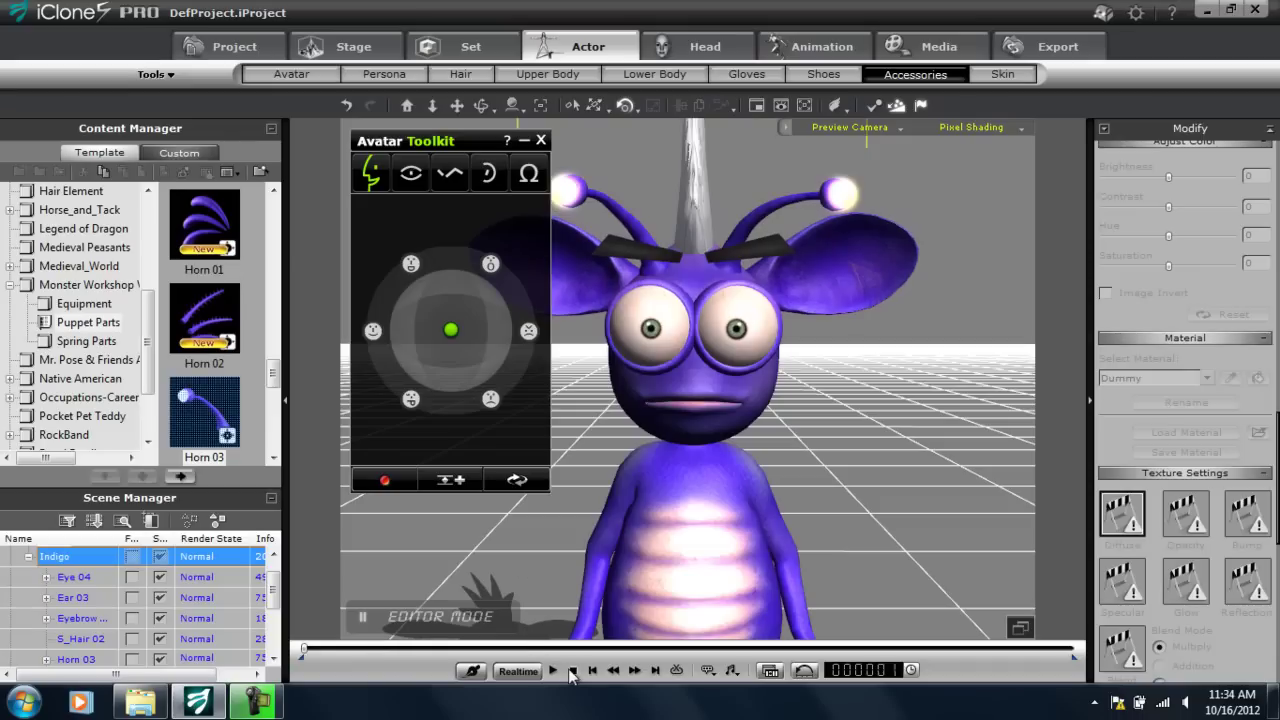
pyautogui.click(553, 672)
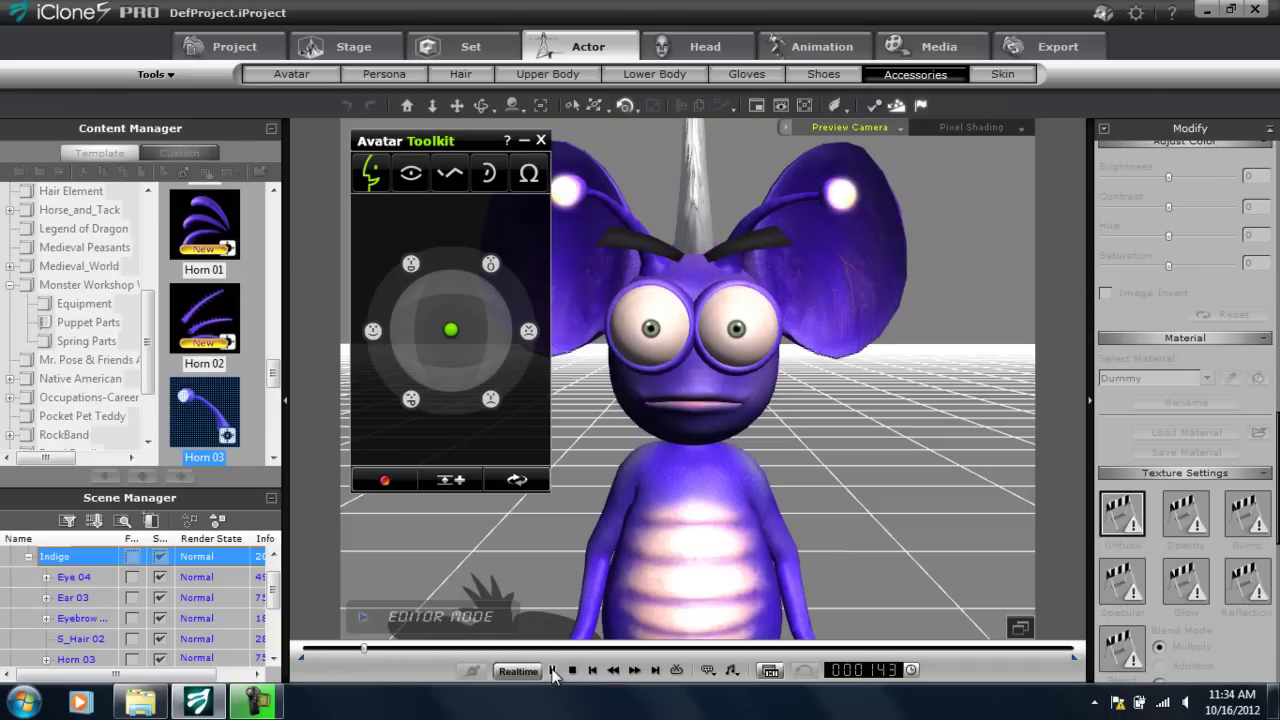
pyautogui.click(571, 670)
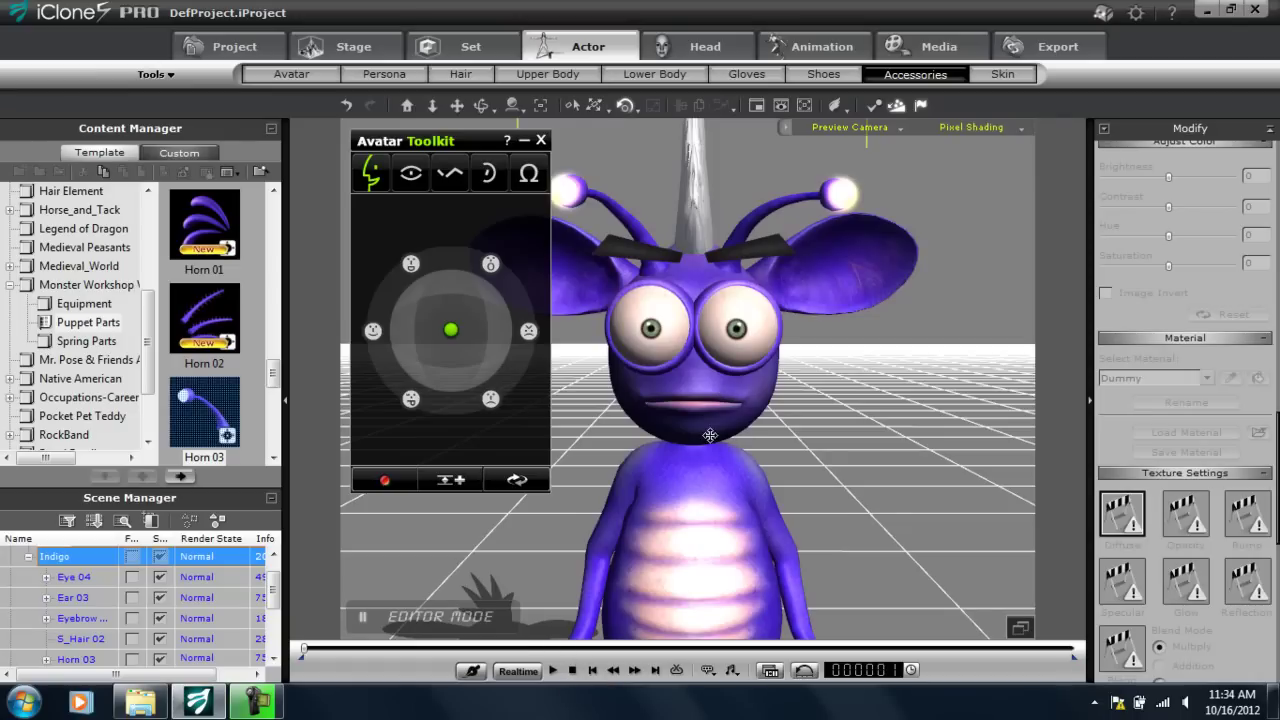
pyautogui.moveTo(710, 435); pyautogui.dragTo(697, 460, button='right')
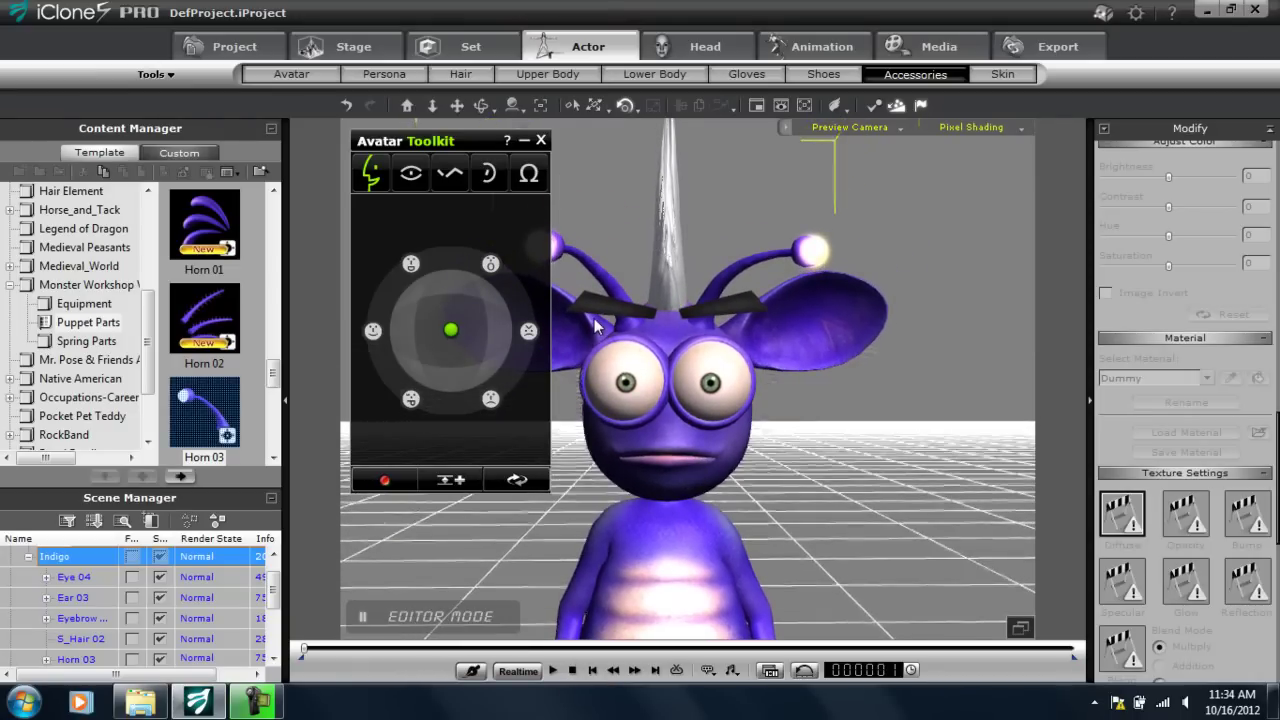
# Open the Timeline with F3 and add tracks for both Eyelid accessories
pyautogui.press('F3')
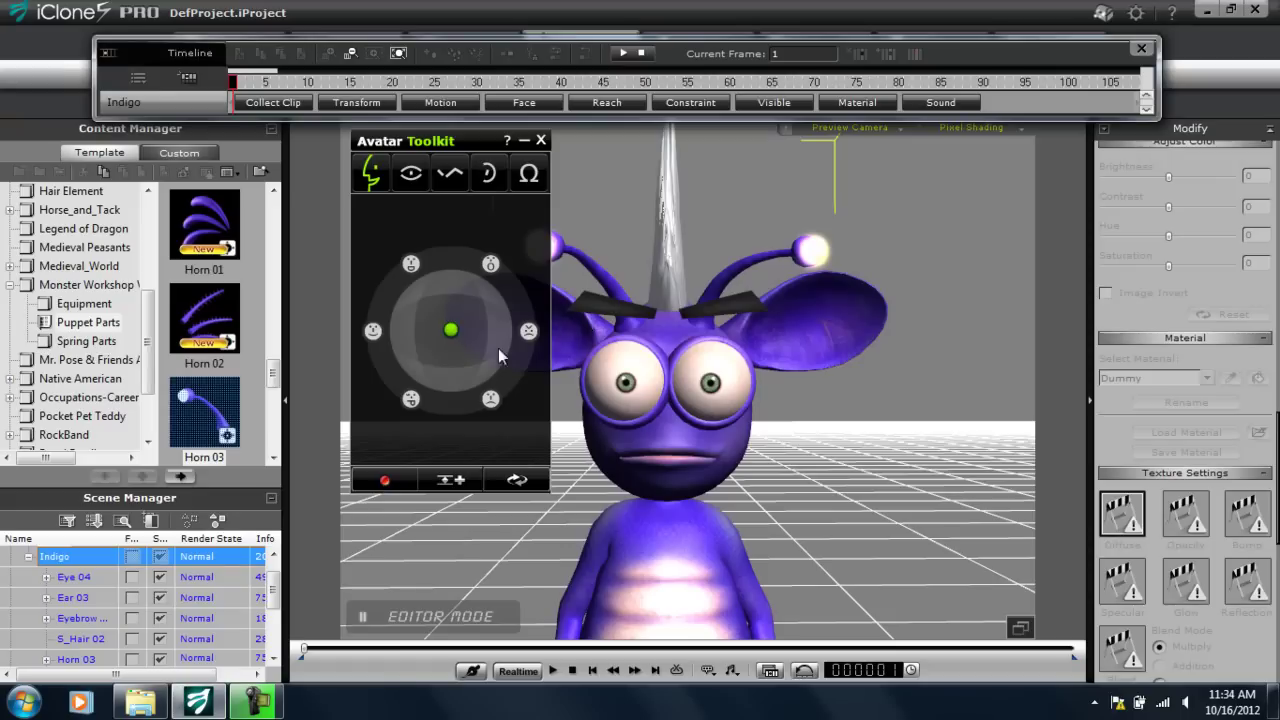
pyautogui.click(139, 78)
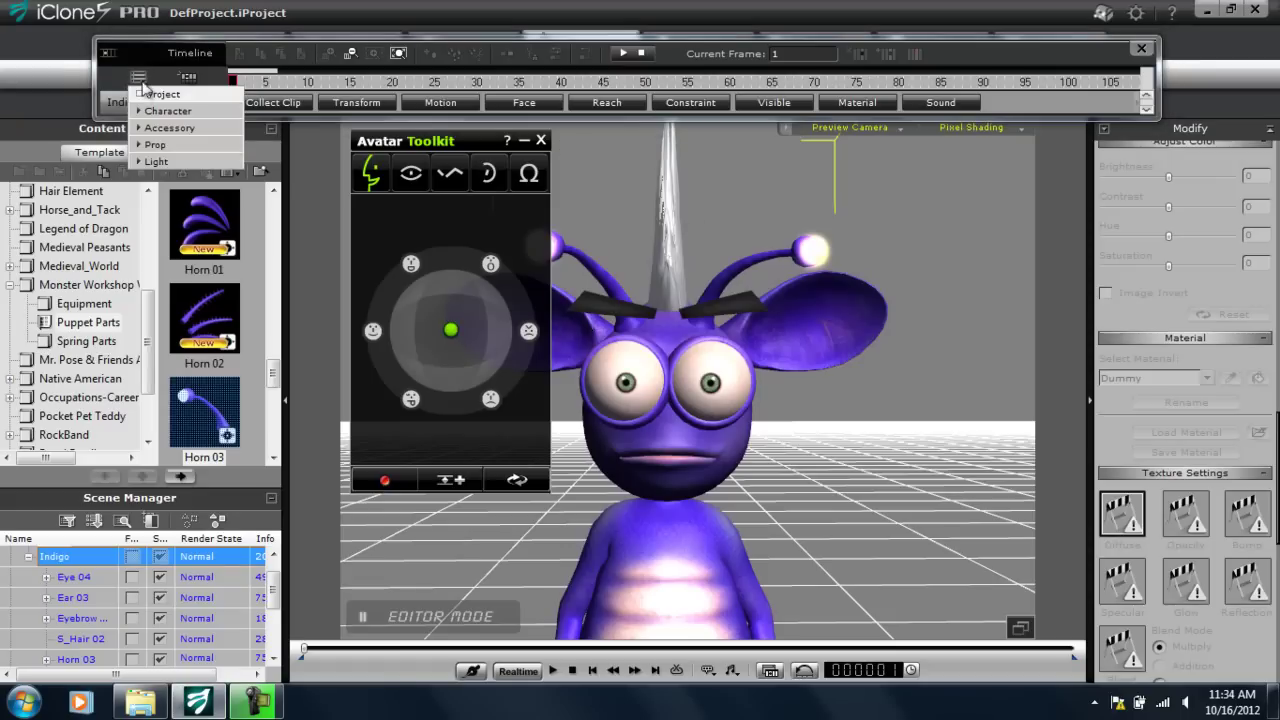
pyautogui.click(139, 129)
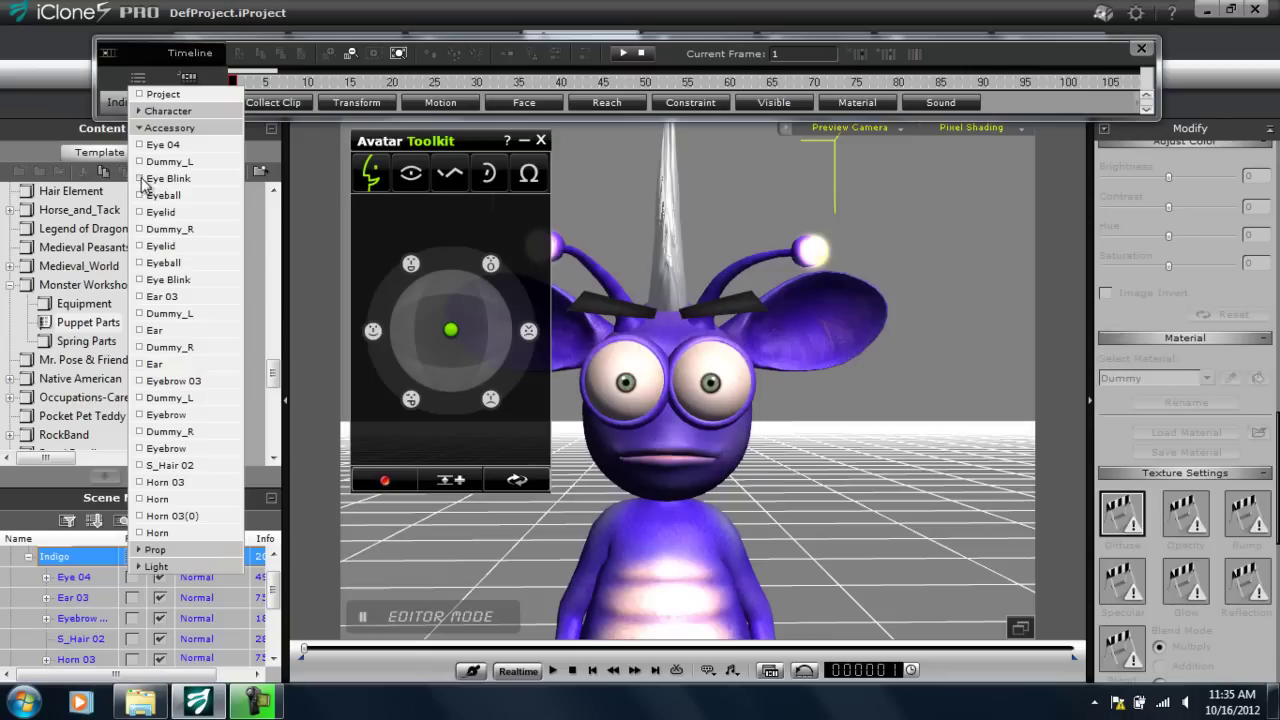
pyautogui.click(140, 248)
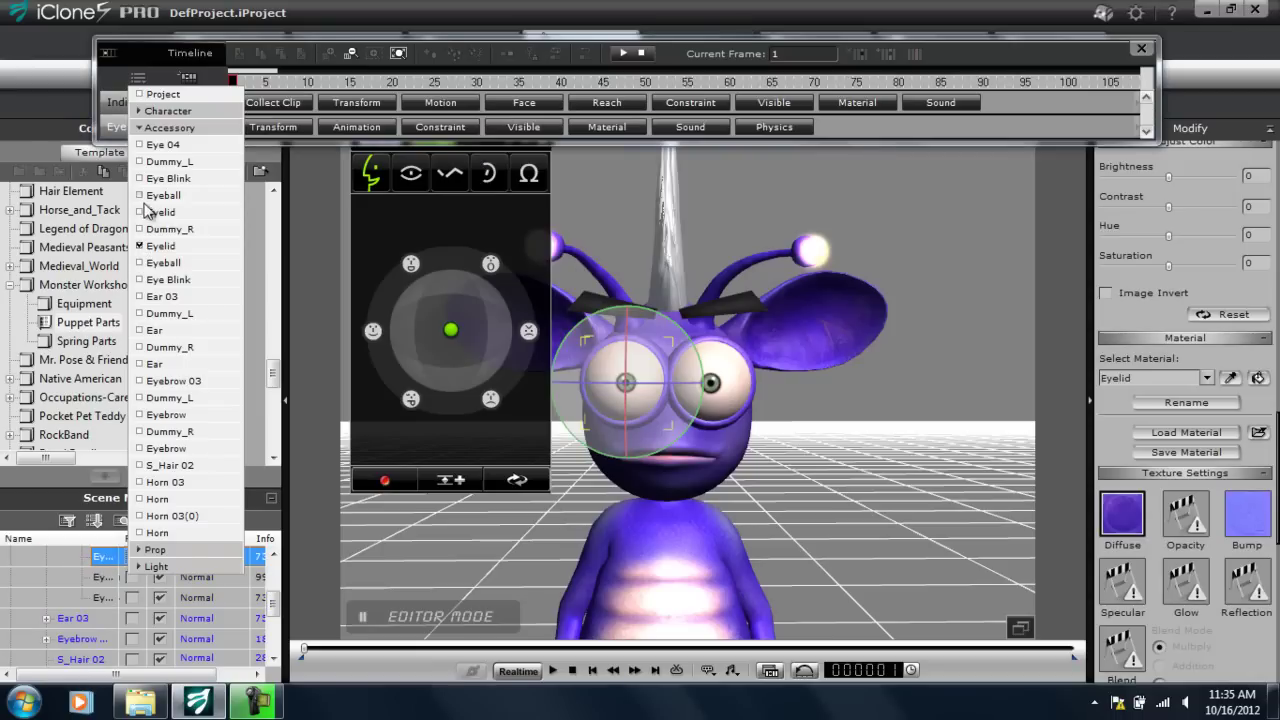
pyautogui.click(141, 212)
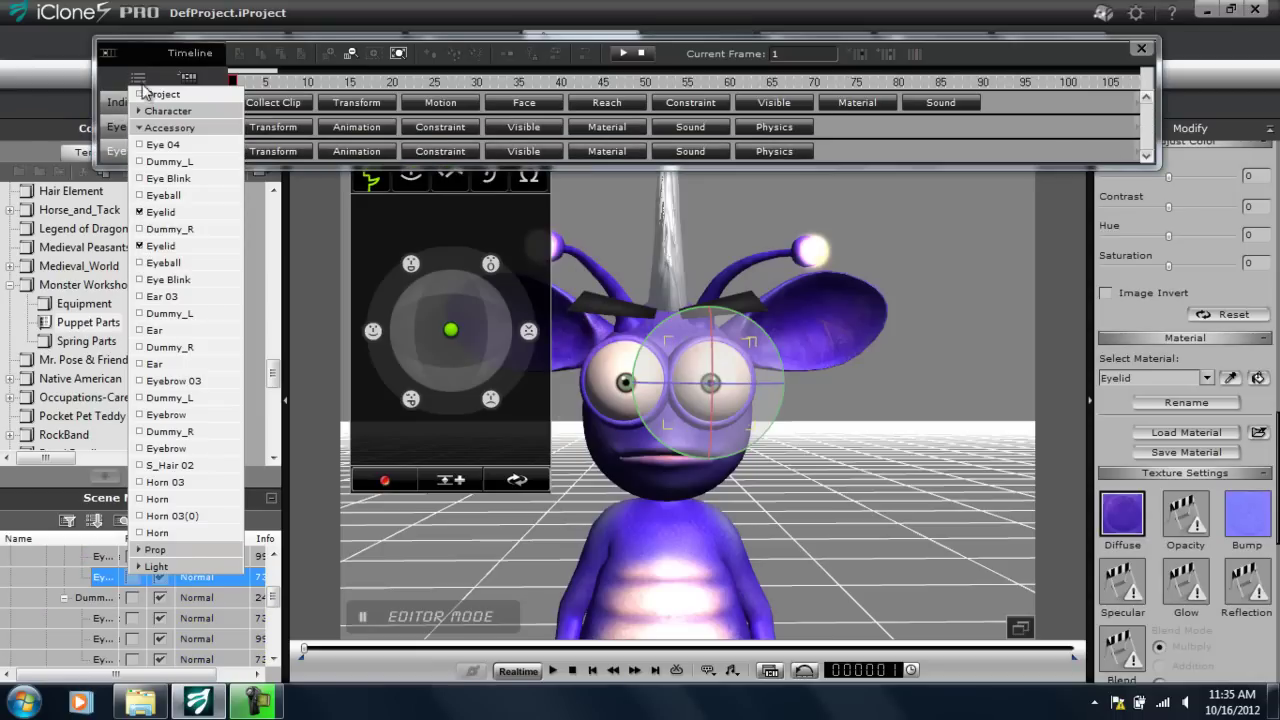
# Show both Eyelid Animation tracks and zoom the ruler out to frame 160
pyautogui.click(139, 52)
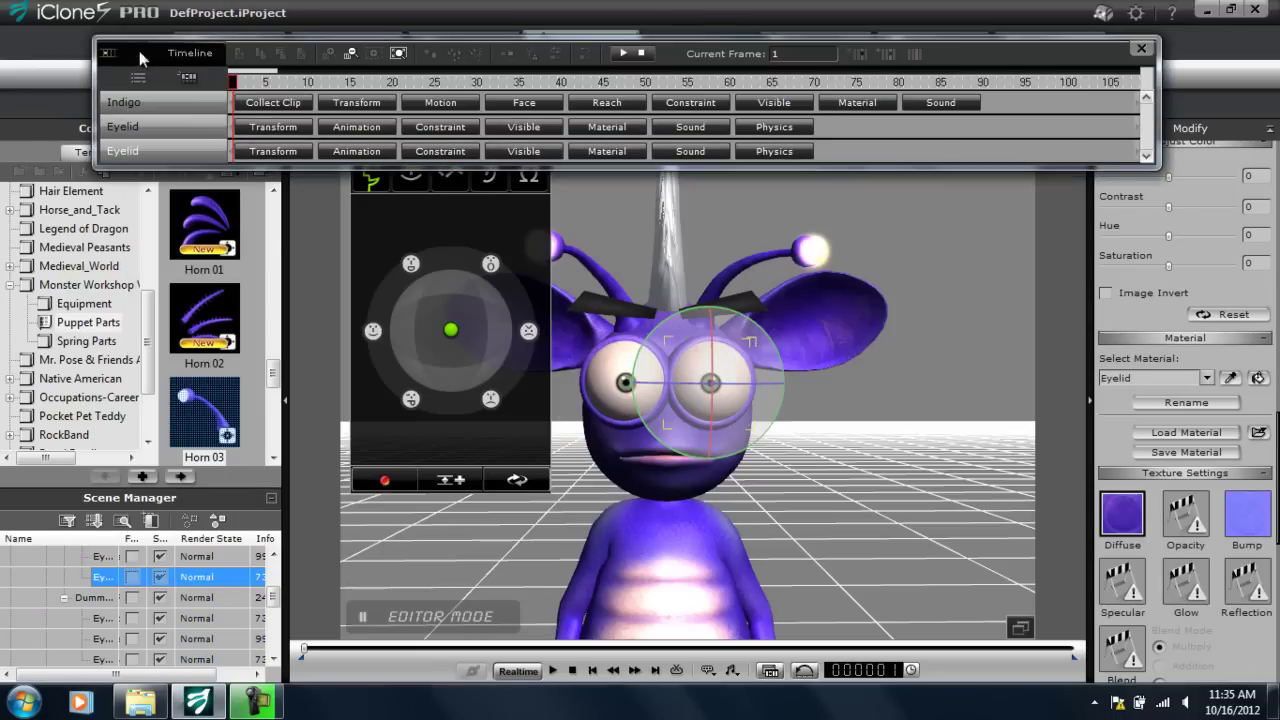
pyautogui.click(356, 127)
pyautogui.click(356, 168)
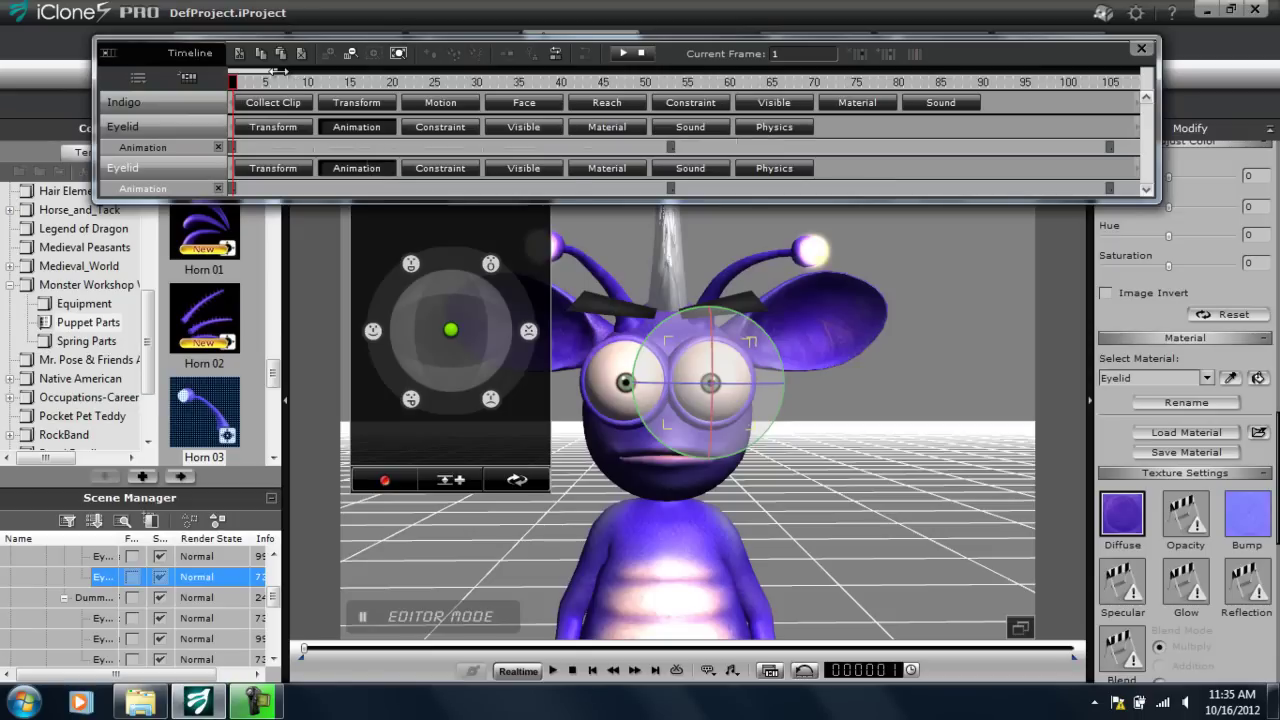
pyautogui.moveTo(278, 70); pyautogui.dragTo(305, 70)
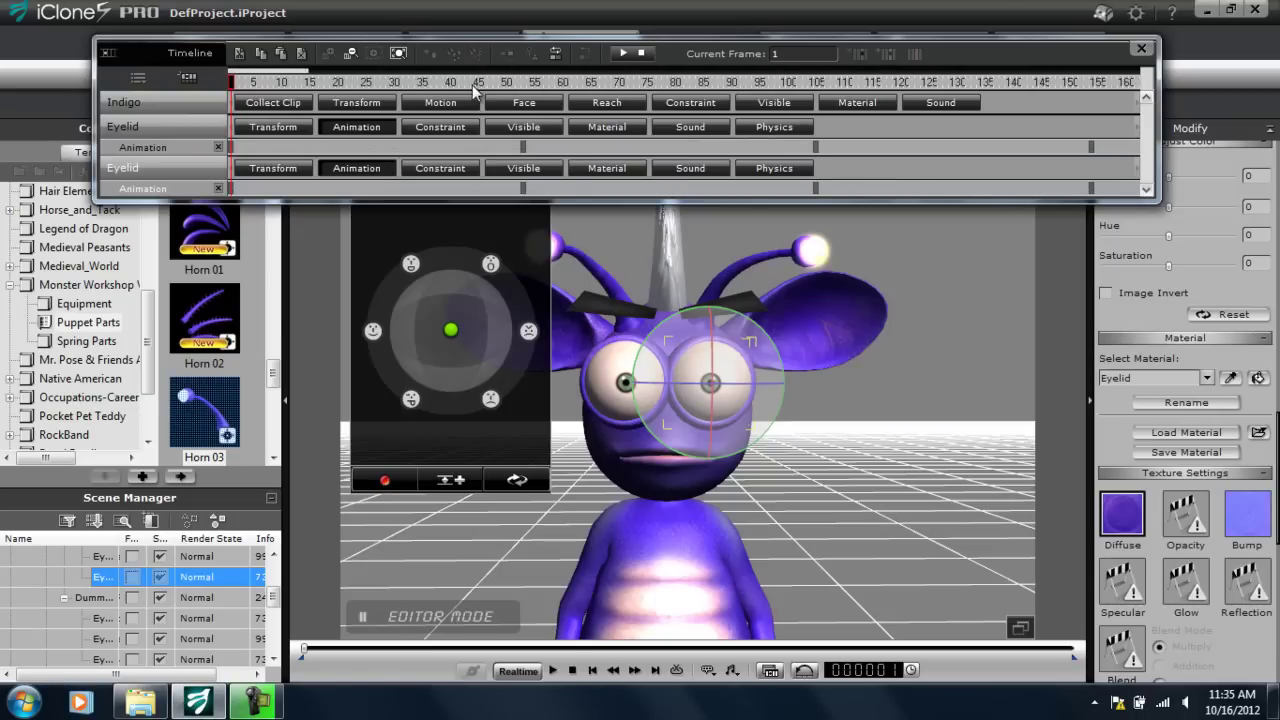
pyautogui.moveTo(491, 90); pyautogui.dragTo(911, 80)
# Move the eyelid keys around frames 90–105 earlier and preview the blink
pyautogui.click(815, 146)
pyautogui.moveTo(765, 78); pyautogui.dragTo(737, 88)
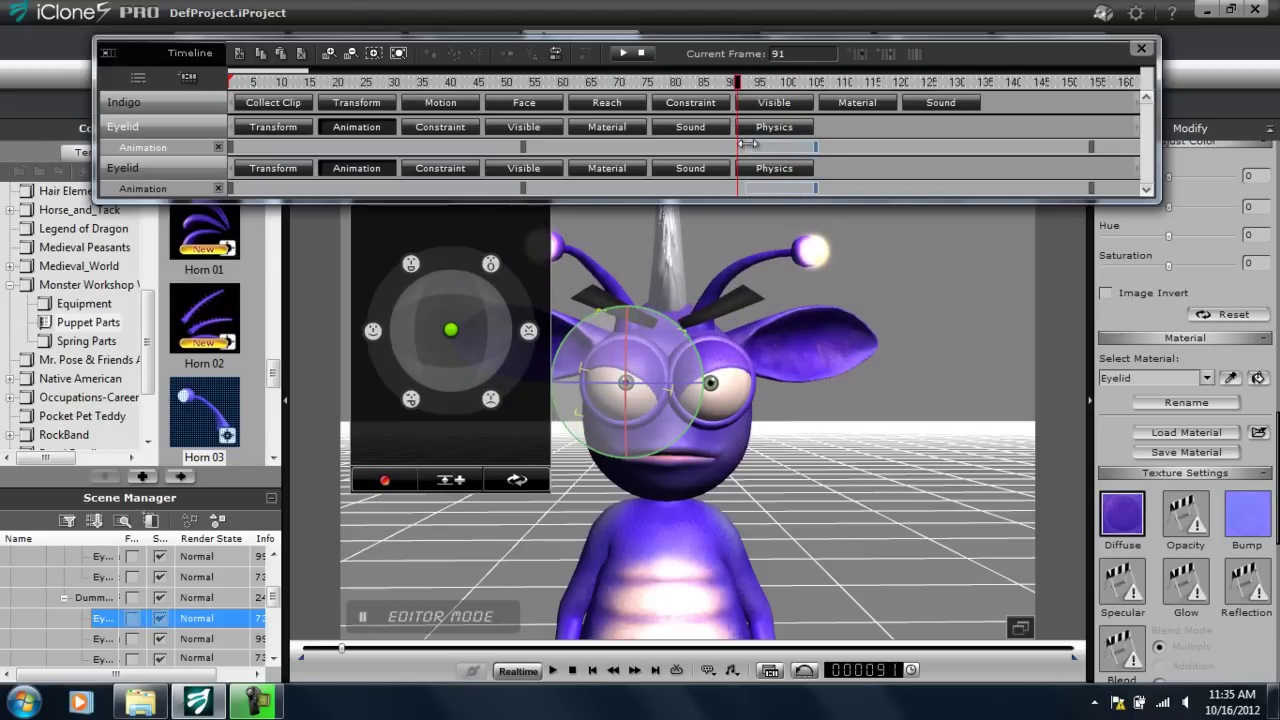
pyautogui.moveTo(745, 147); pyautogui.dragTo(600, 147)
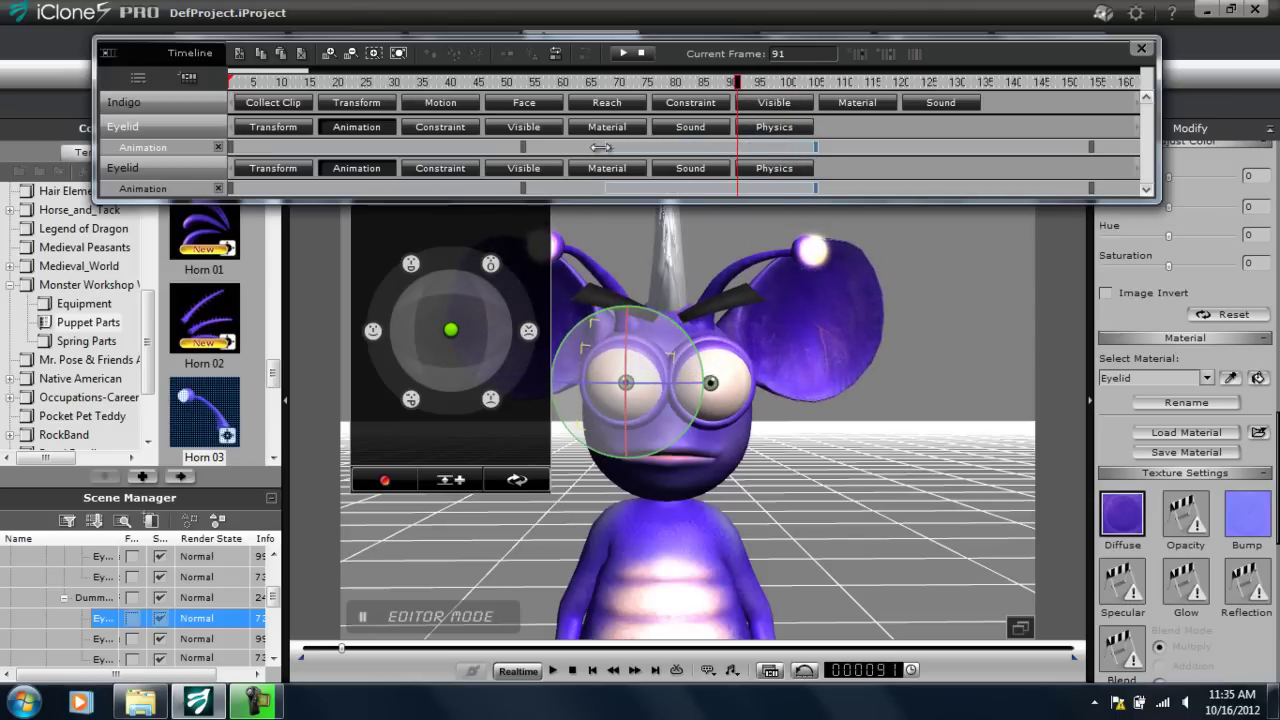
pyautogui.moveTo(617, 88); pyautogui.dragTo(527, 85)
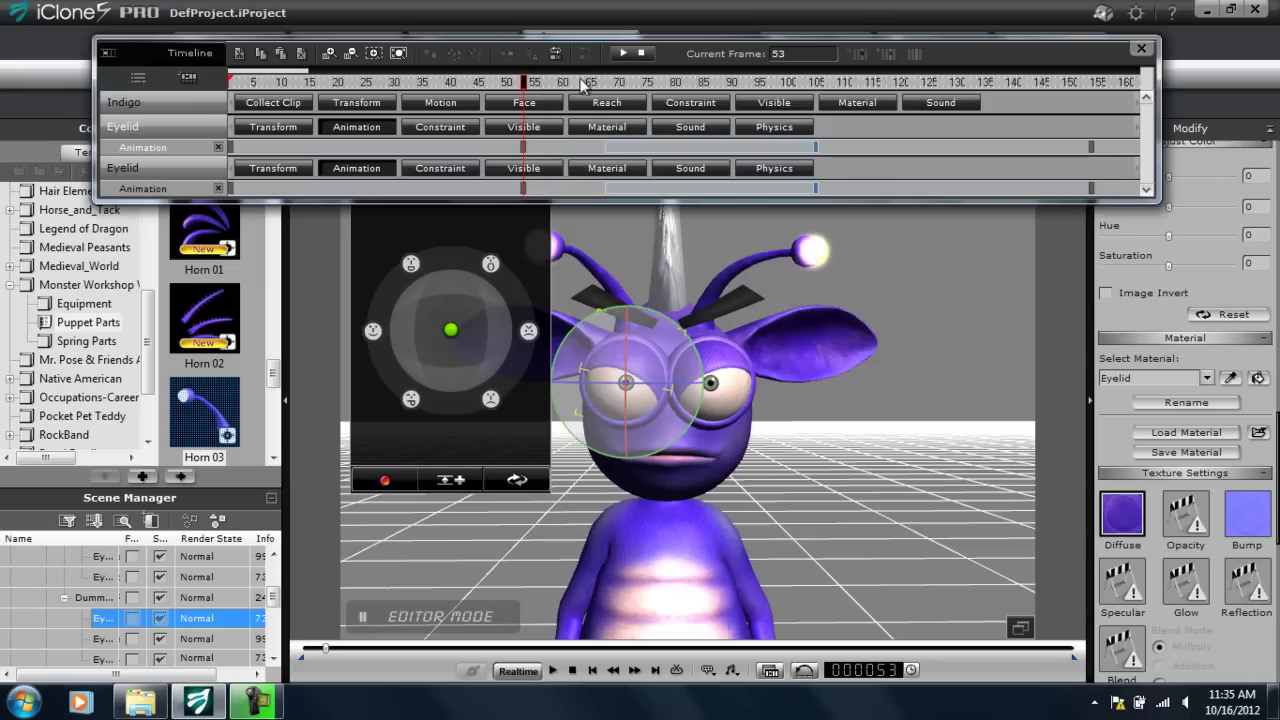
pyautogui.press('space')
pyautogui.press('space')
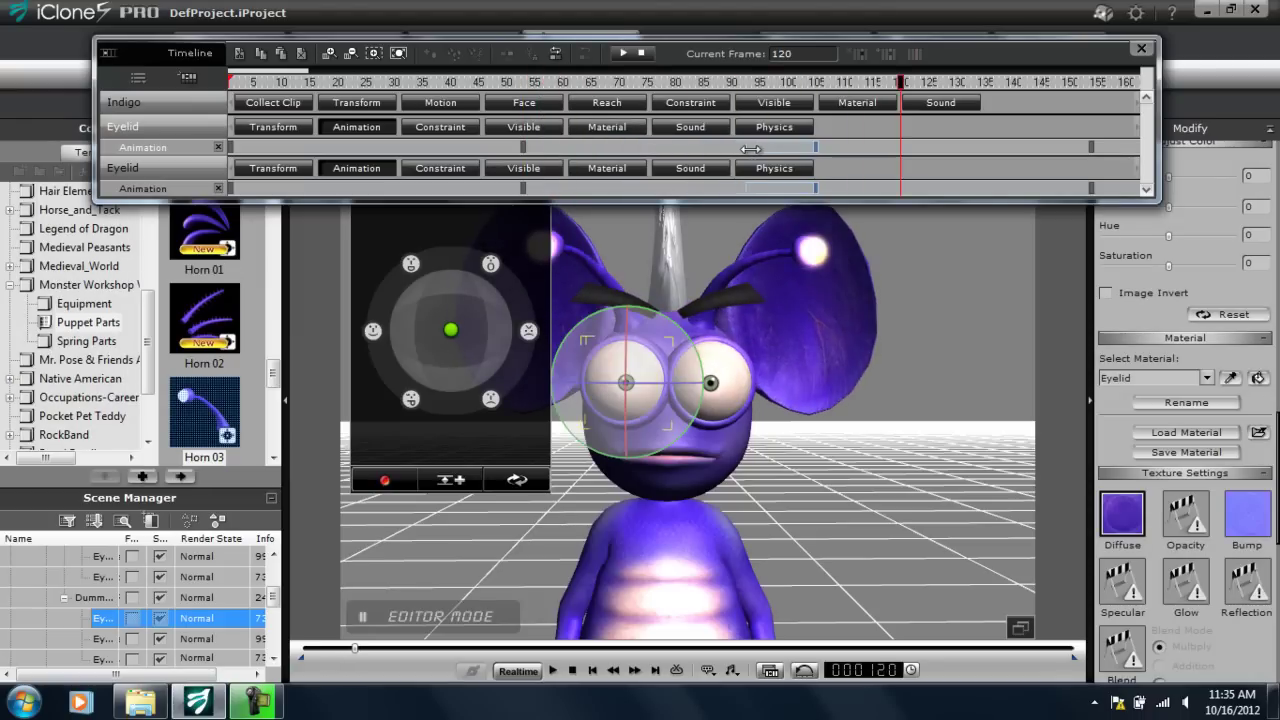
pyautogui.click(636, 84)
pyautogui.press('space')
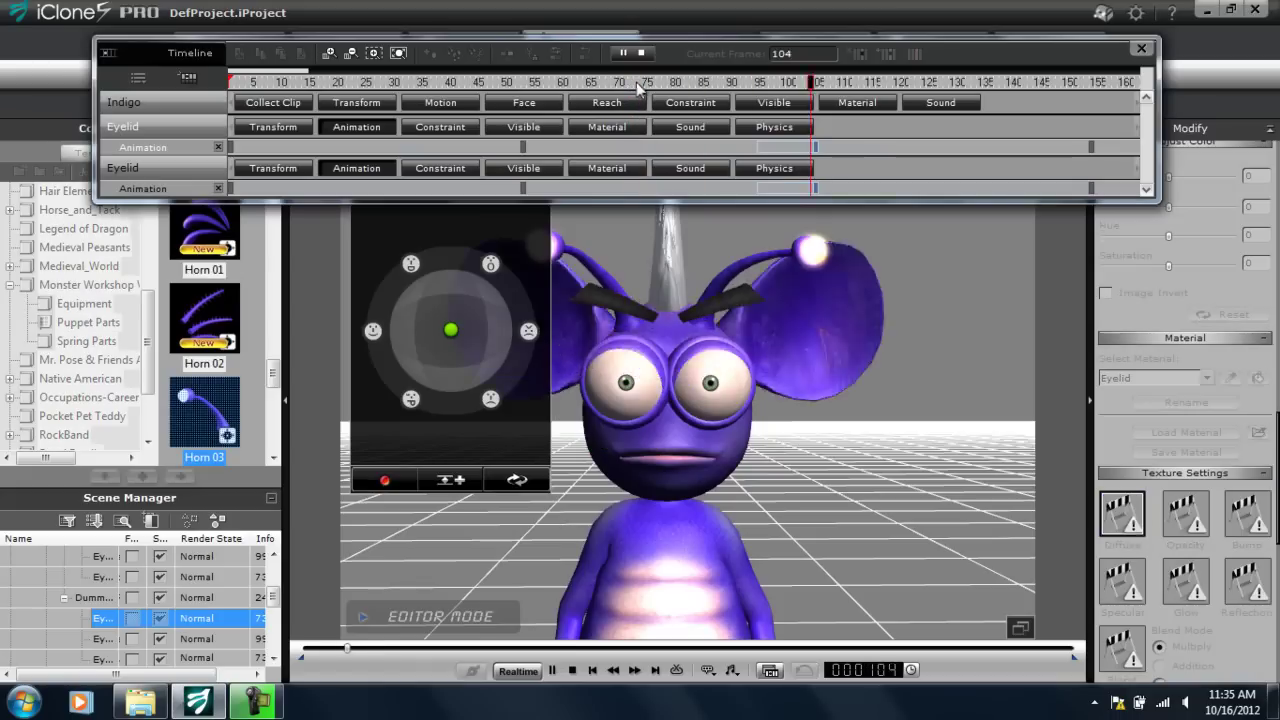
# Place the eyelid keys at frames 34, 72 and 104
pyautogui.click(523, 149)
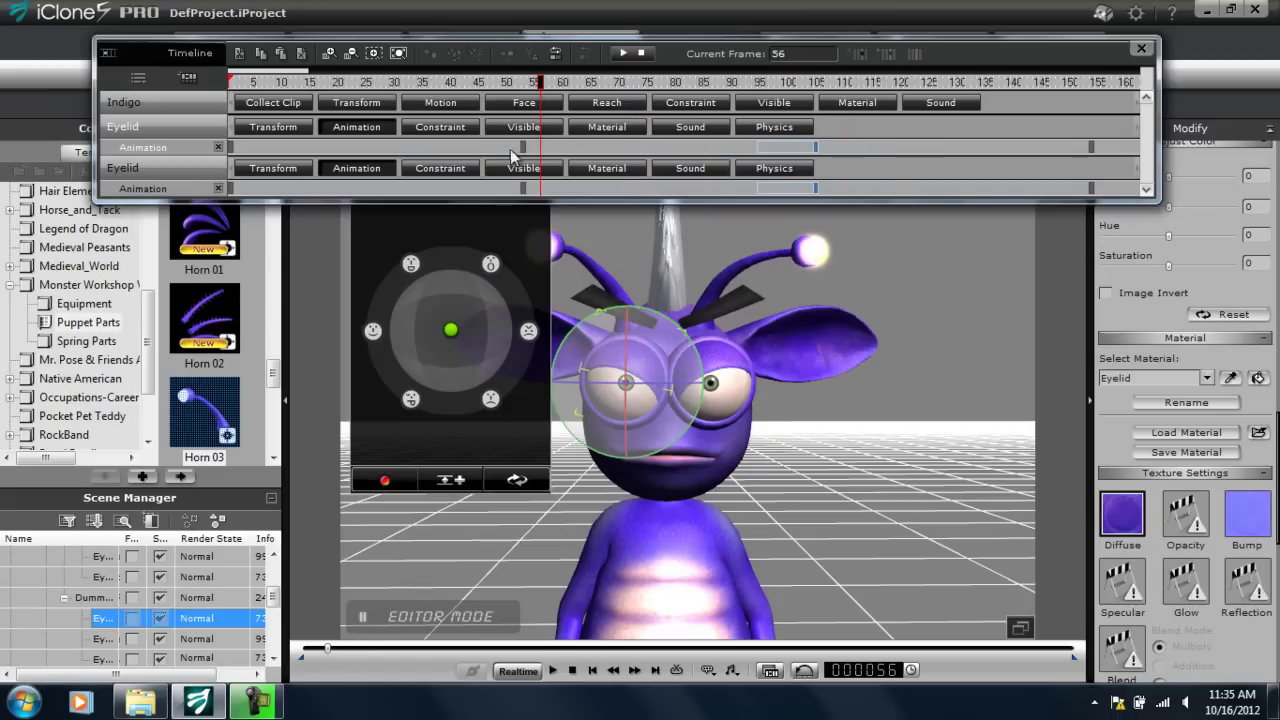
pyautogui.click(417, 142)
pyautogui.click(815, 145)
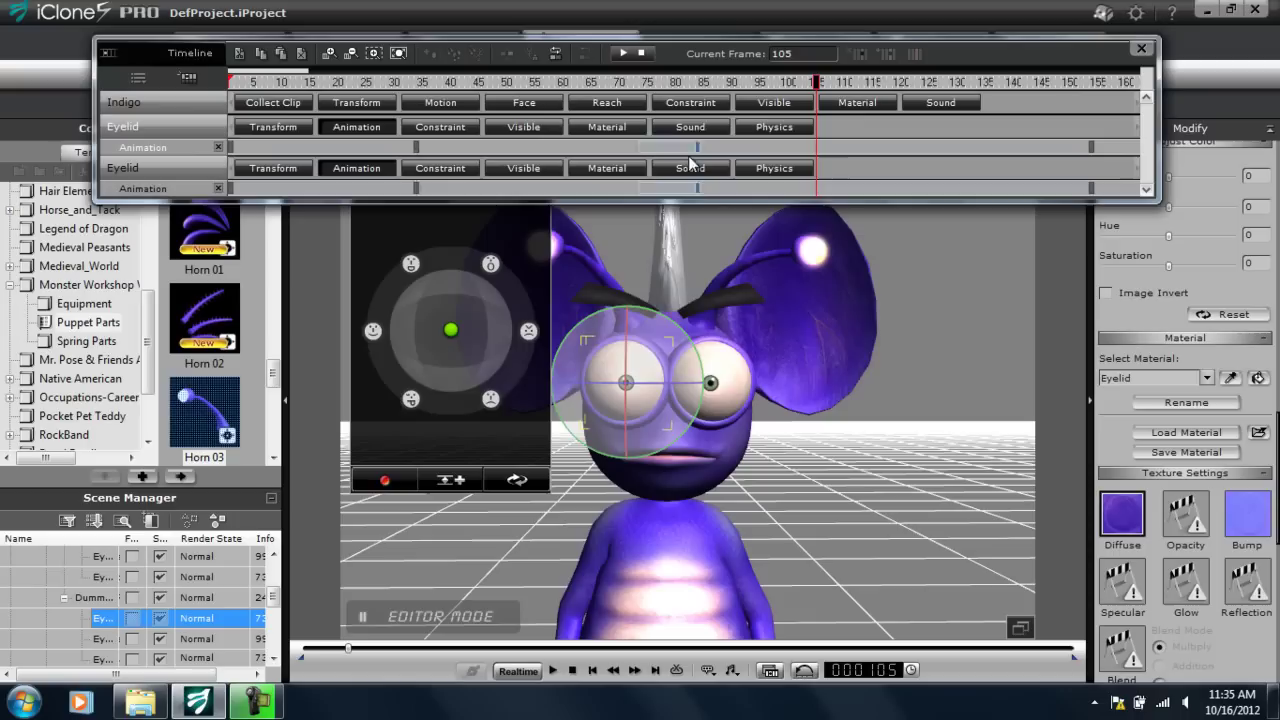
pyautogui.click(1089, 147)
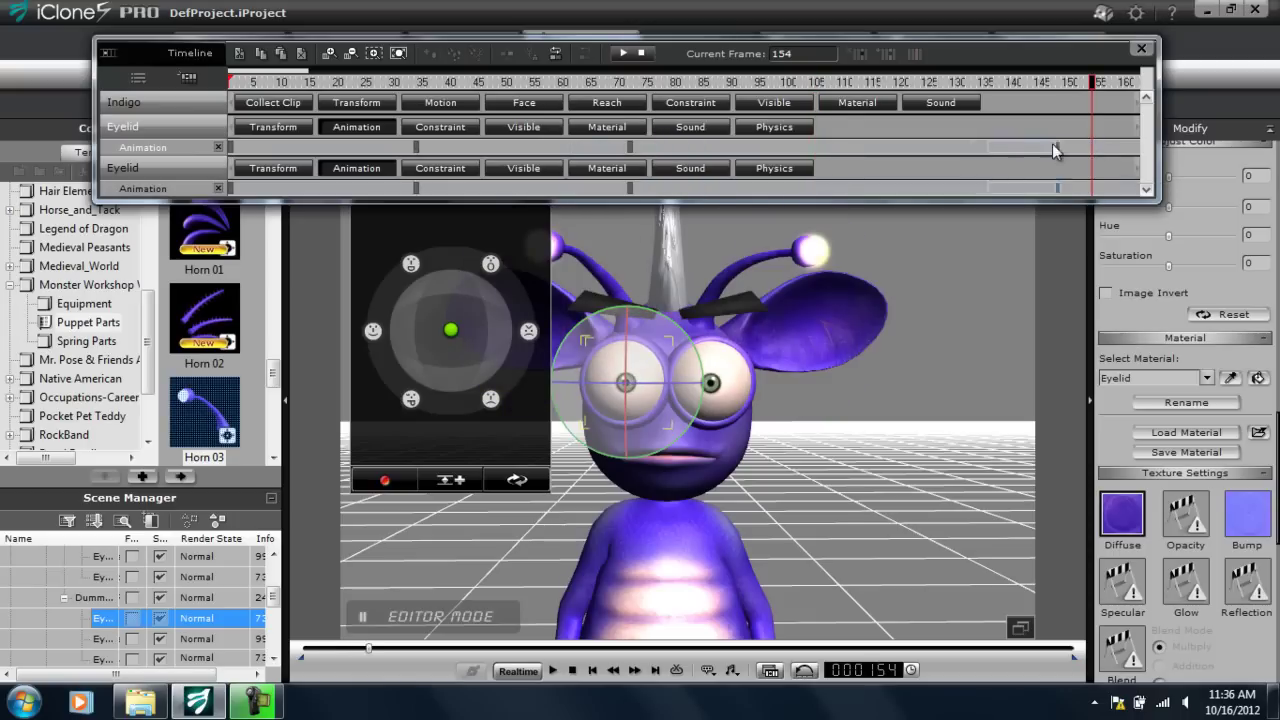
pyautogui.click(812, 144)
pyautogui.click(417, 145)
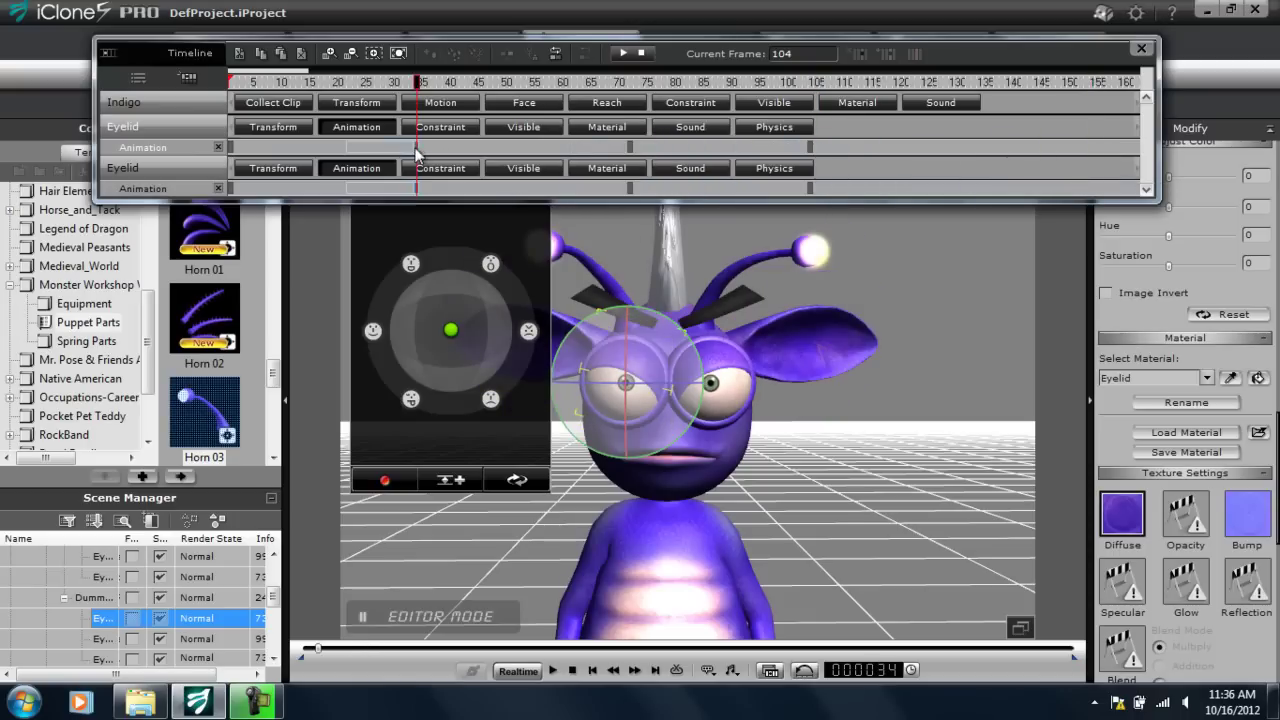
pyautogui.moveTo(347, 148); pyautogui.dragTo(244, 148)
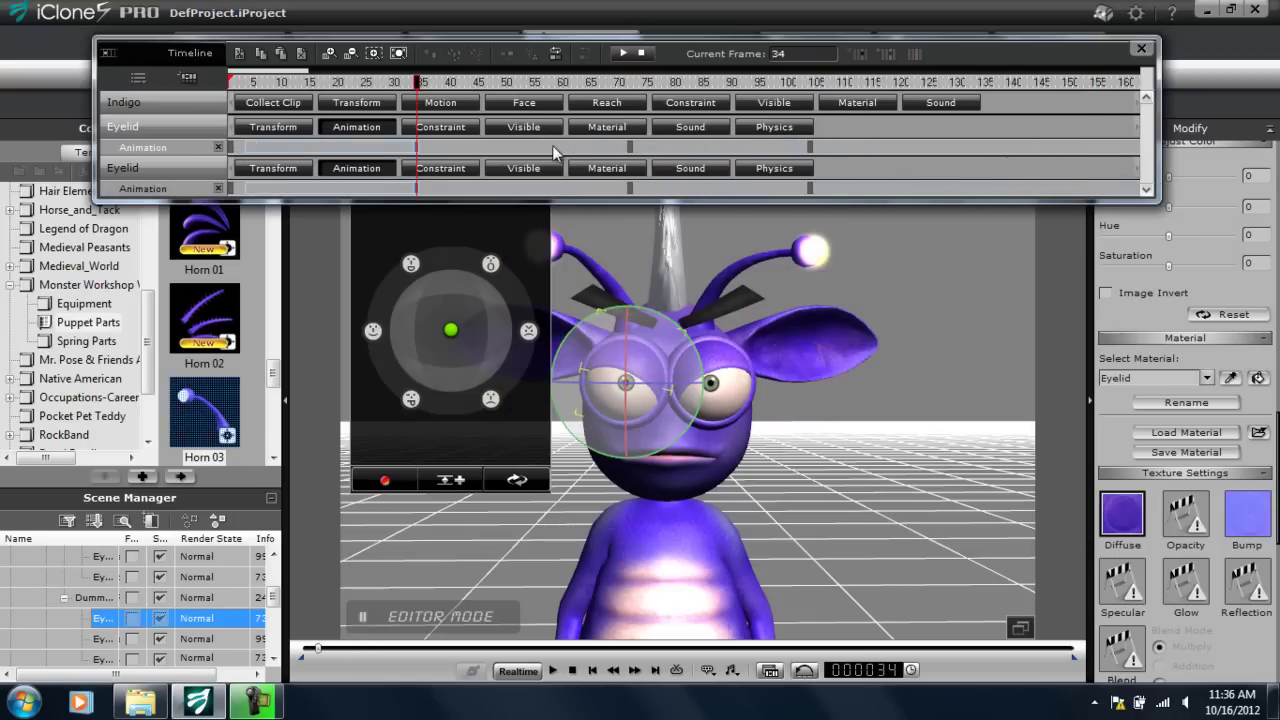
pyautogui.click(627, 144)
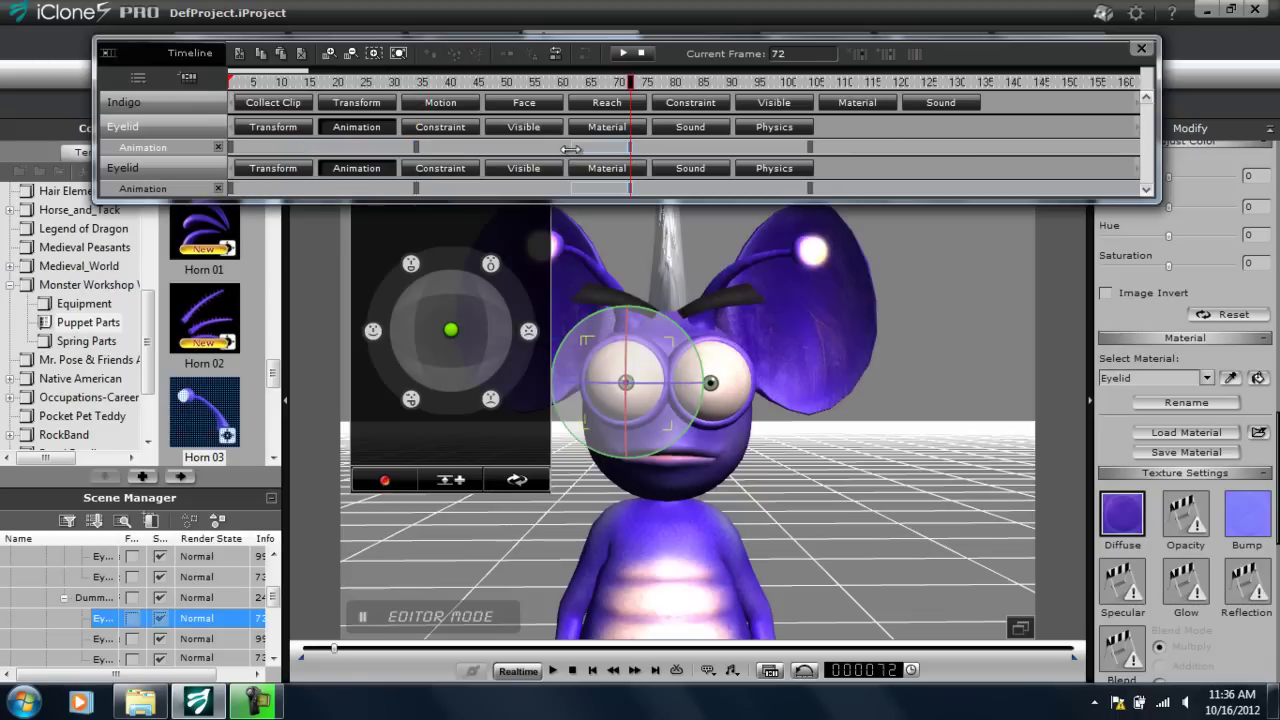
pyautogui.moveTo(498, 148); pyautogui.dragTo(437, 148)
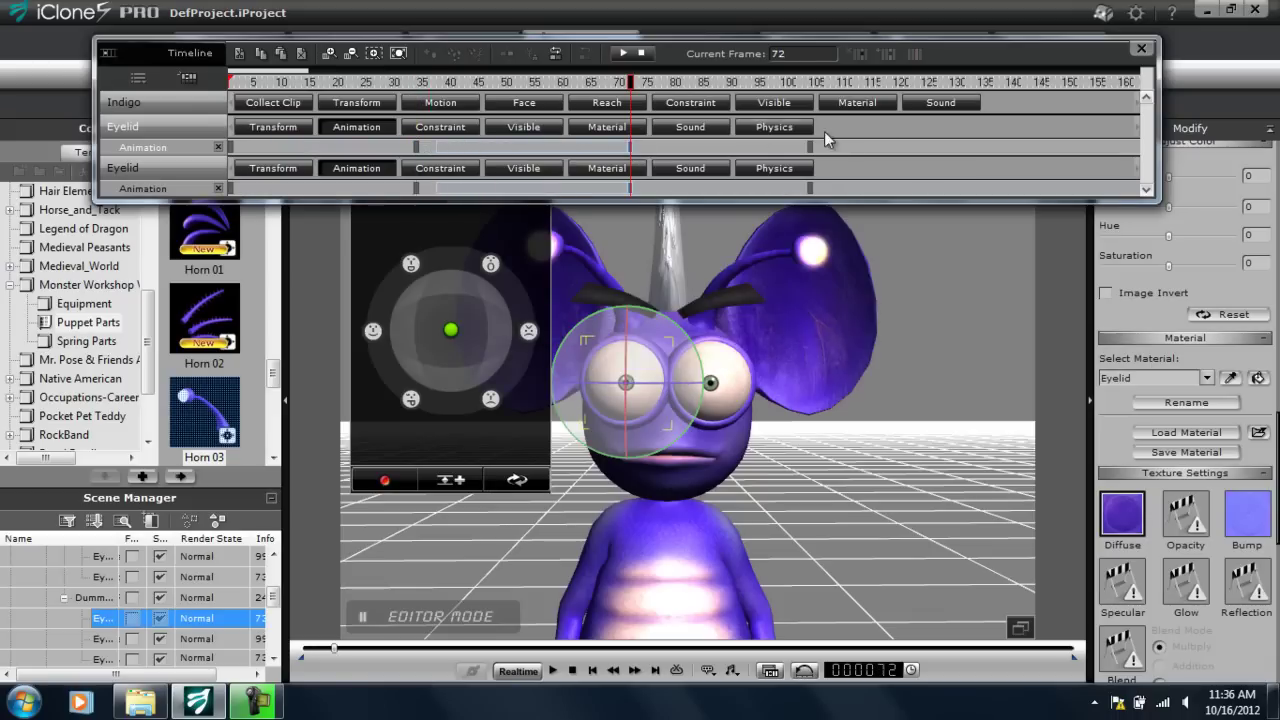
pyautogui.moveTo(809, 146); pyautogui.dragTo(641, 150)
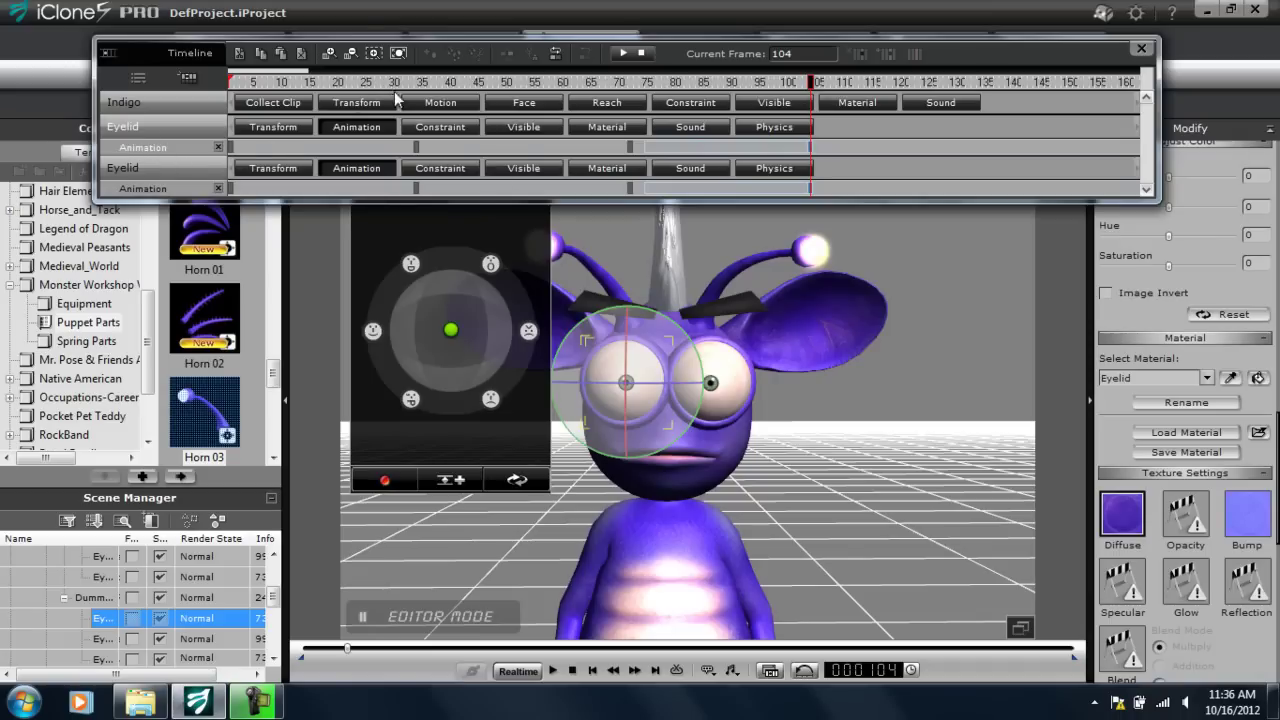
# Move the playhead to frame 1, raise the Timeline window, and check the eyelids at frame 13
pyautogui.moveTo(364, 80); pyautogui.dragTo(232, 80)
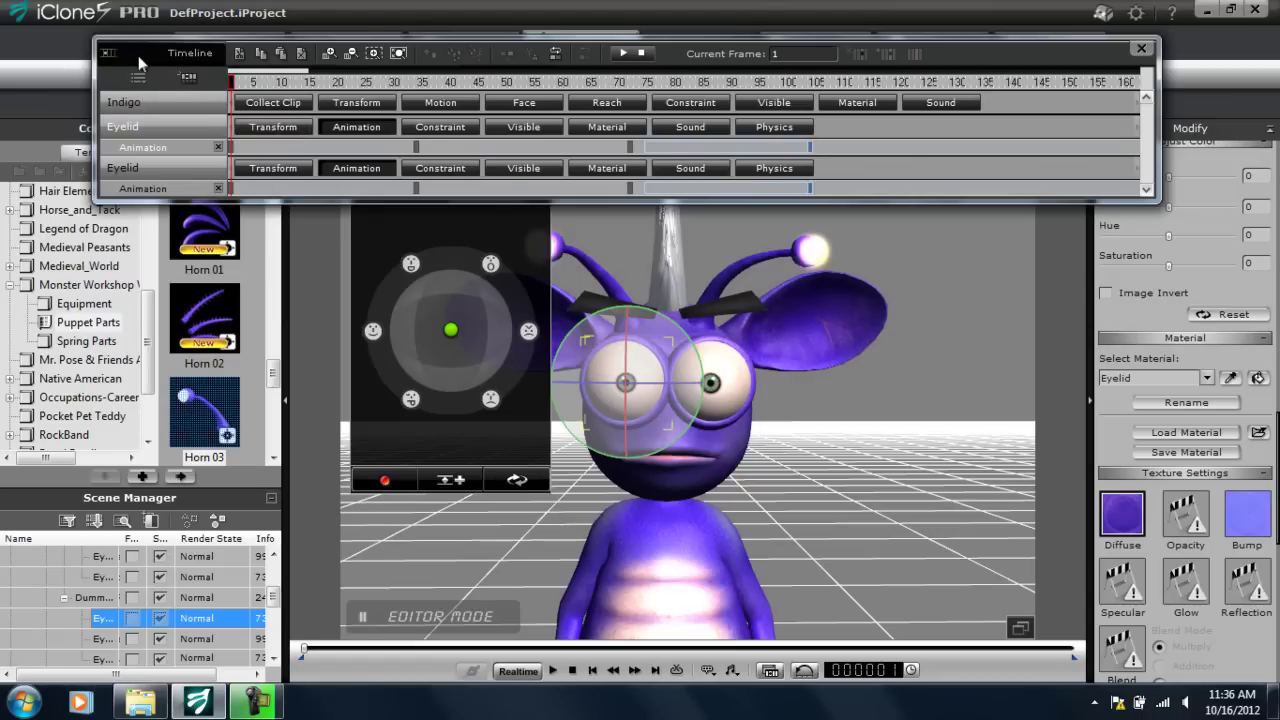
pyautogui.moveTo(138, 55); pyautogui.dragTo(209, 21)
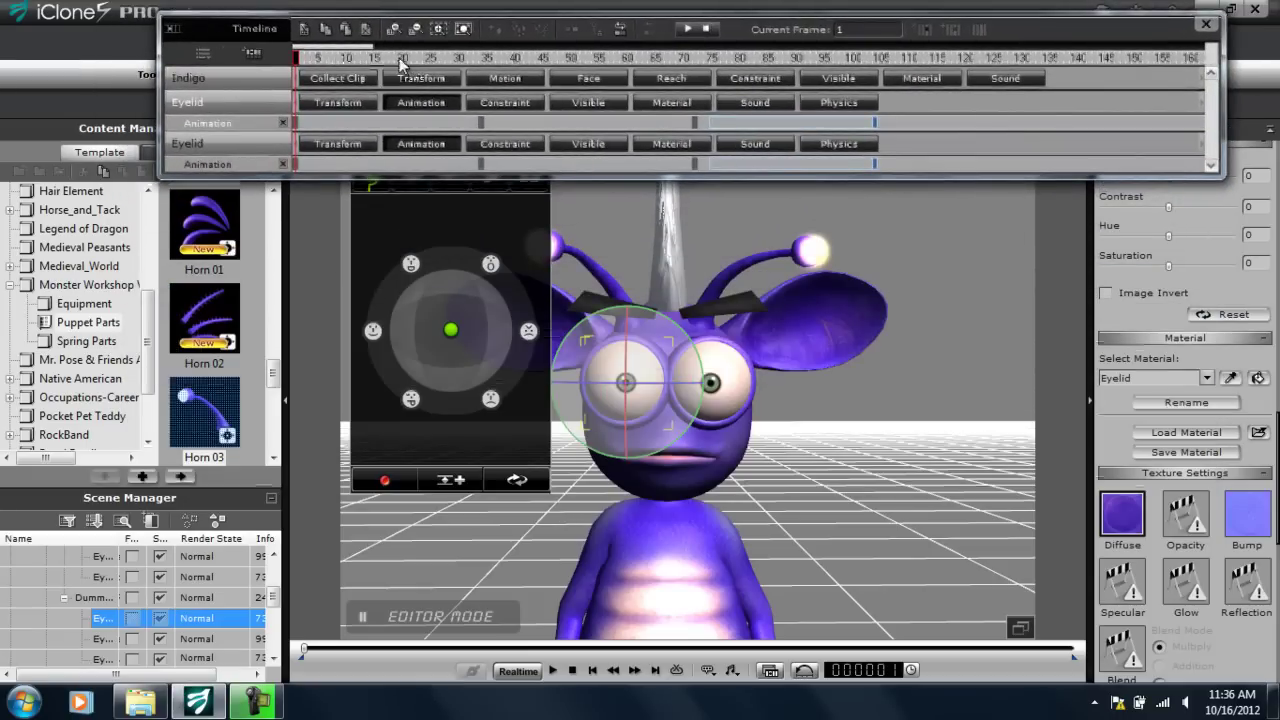
pyautogui.moveTo(410, 58); pyautogui.dragTo(283, 43)
# Play back Indigo's eyelid animation, then add an eyelid pose key at frame 1
pyautogui.press('space')
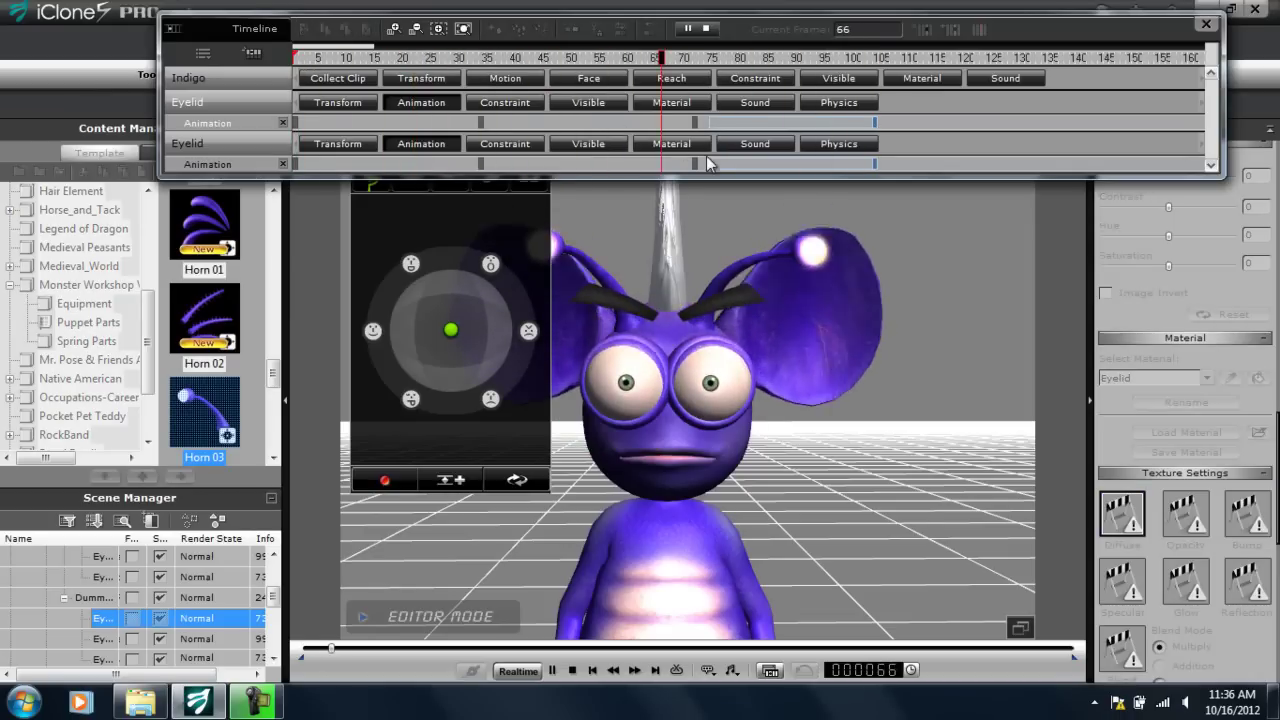
pyautogui.moveTo(532, 56); pyautogui.dragTo(285, 63)
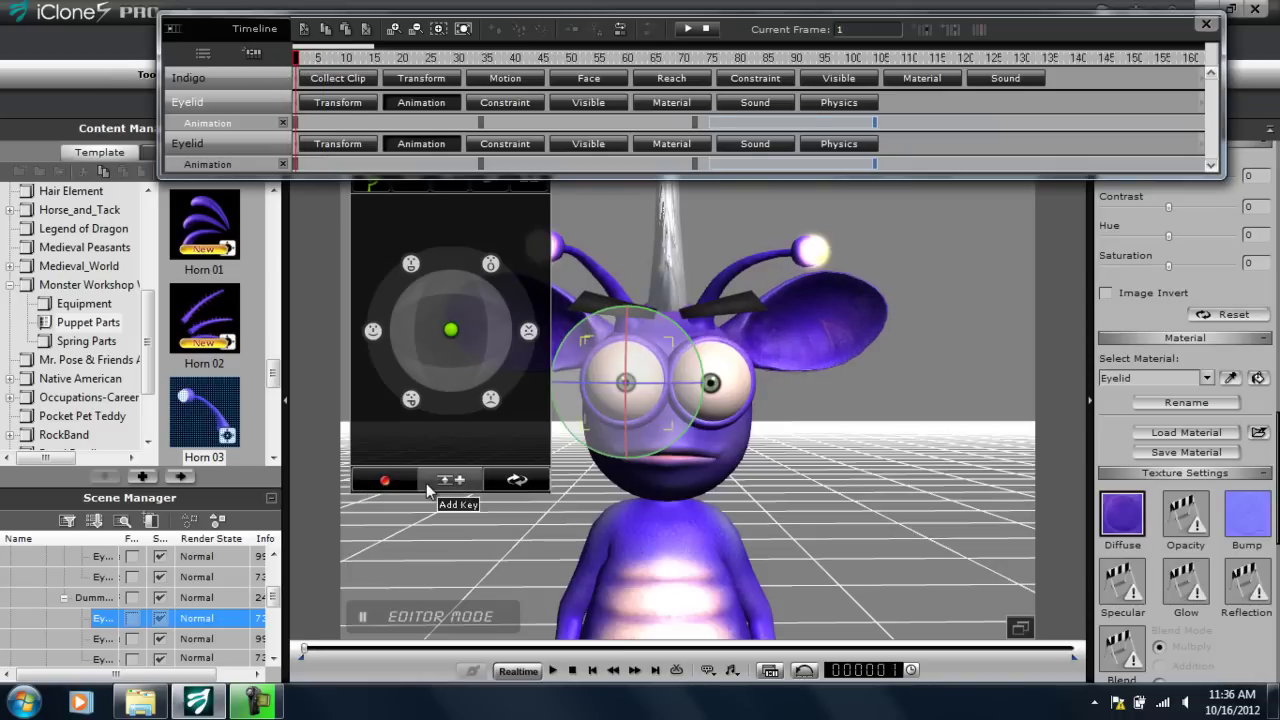
pyautogui.click(436, 483)
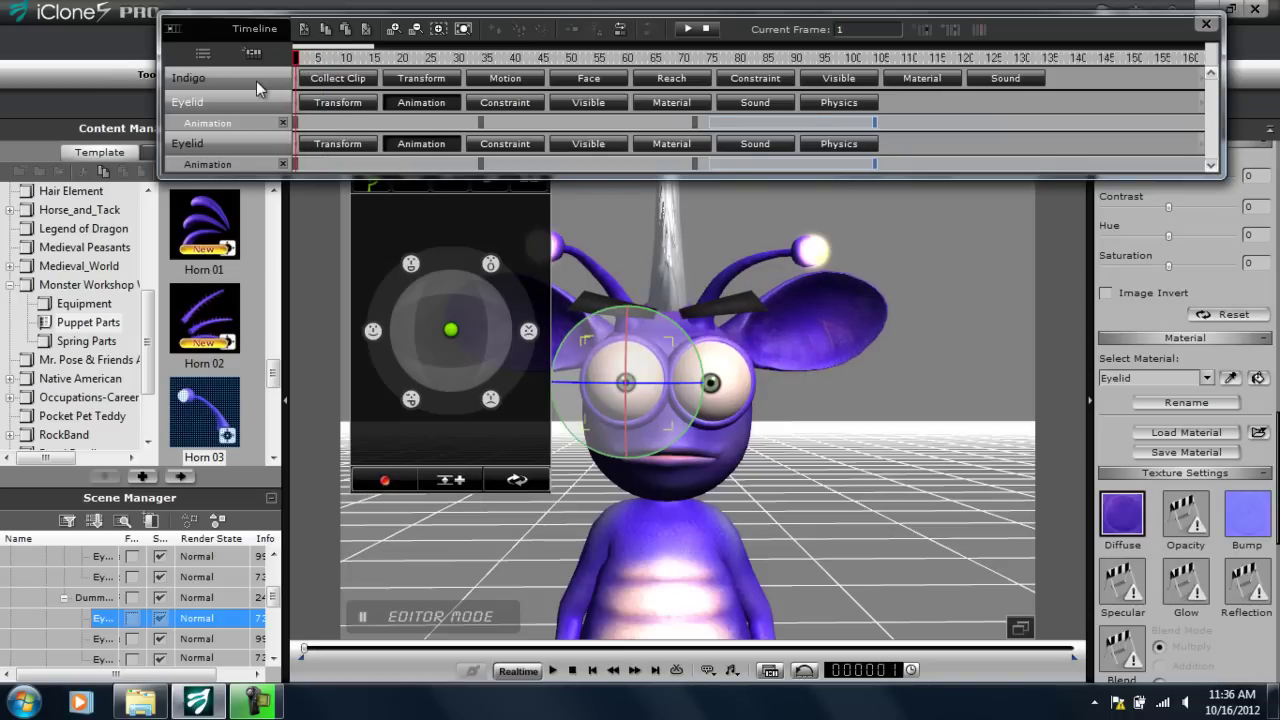